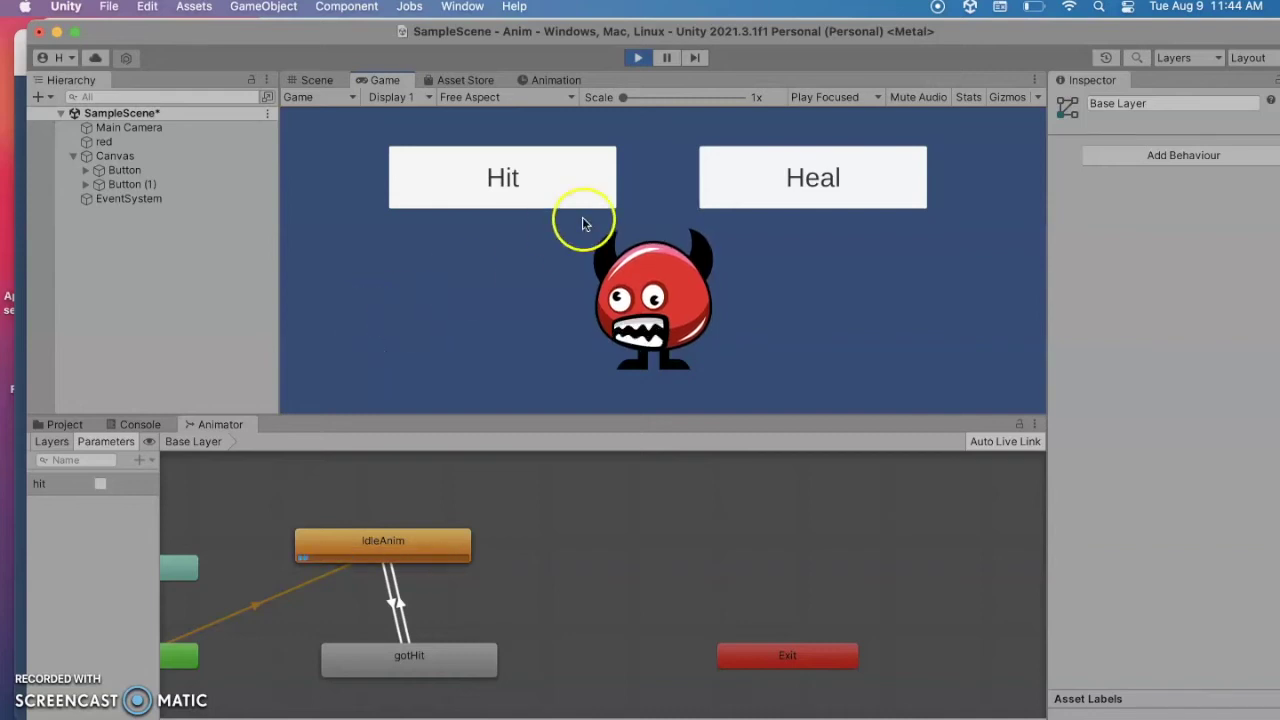
Toggle the monster twice between its got-hit face and idle animation with Hit and Heal.
click(538, 187)
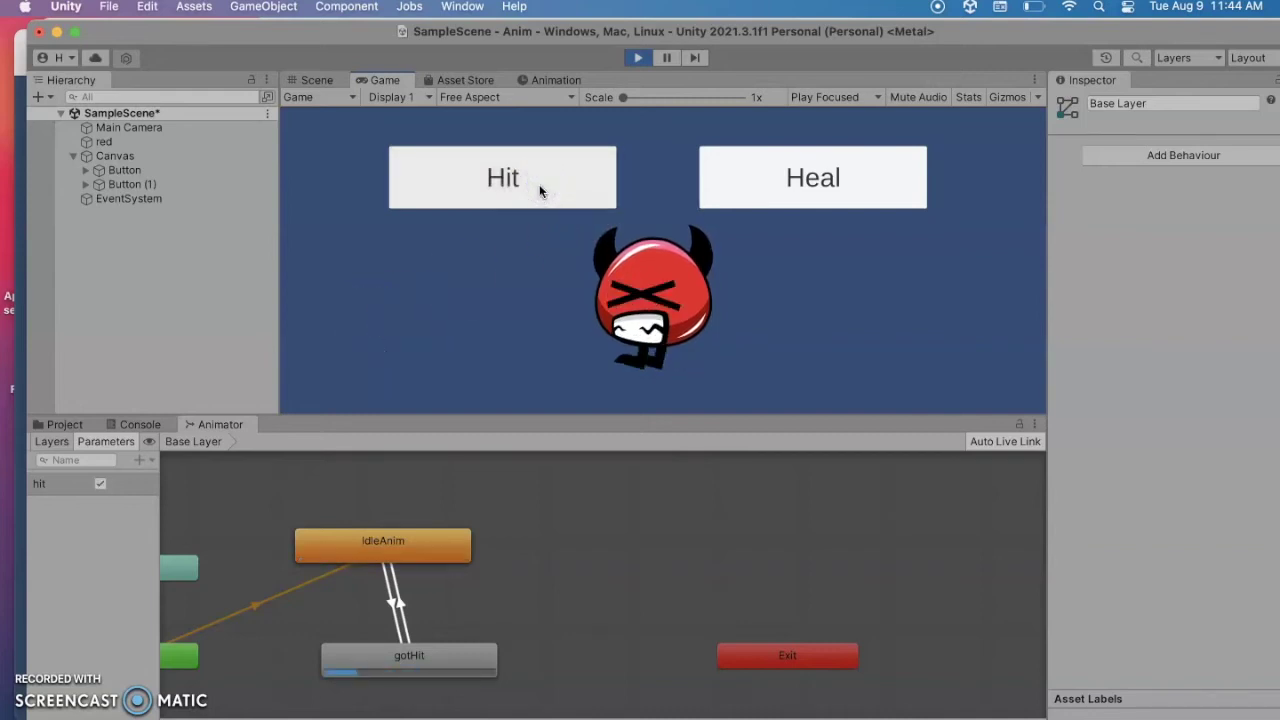
click(766, 189)
click(550, 190)
click(798, 180)
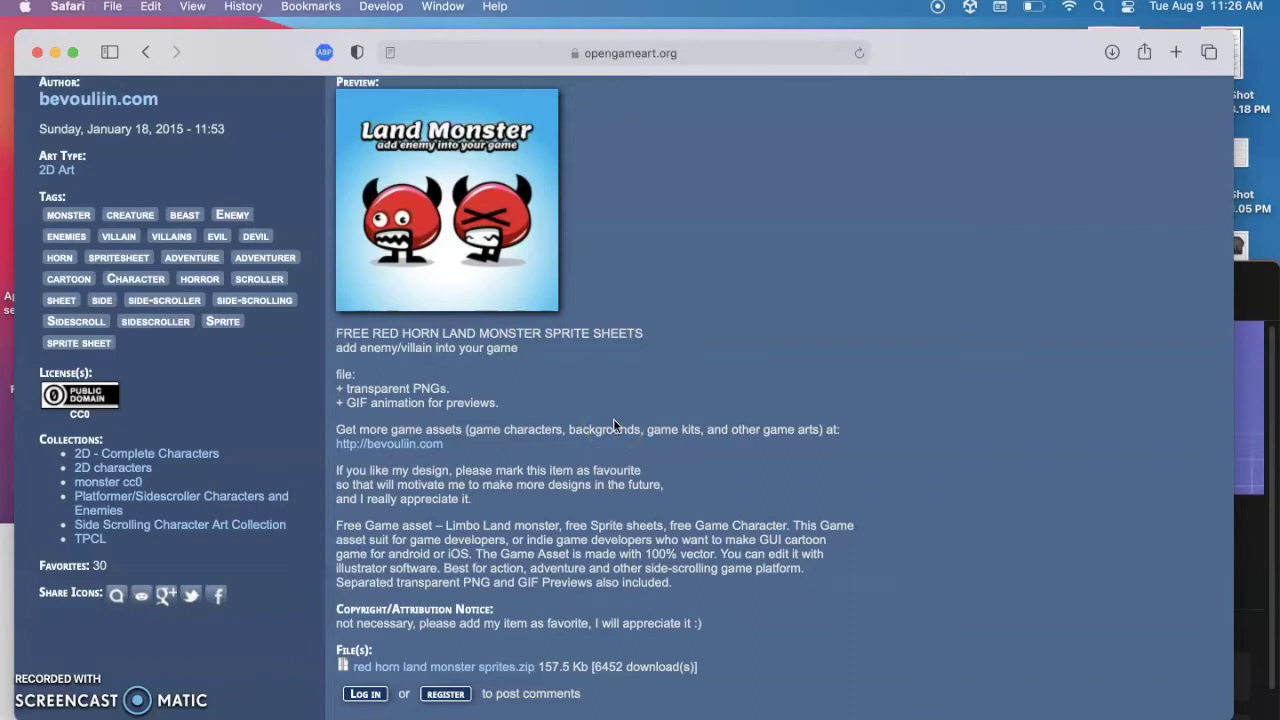
Check the Red Horn Land Monster page's address, then bring Unity Hub's New project window forward.
click(683, 52)
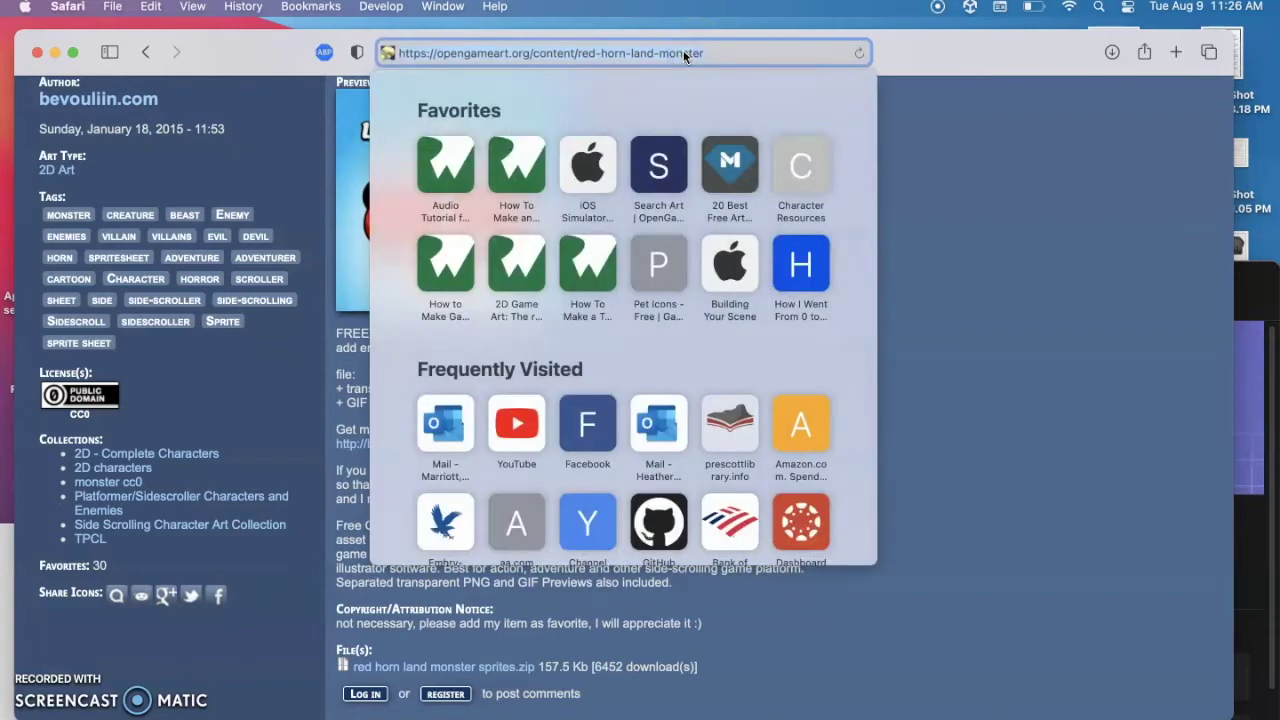
click(1062, 240)
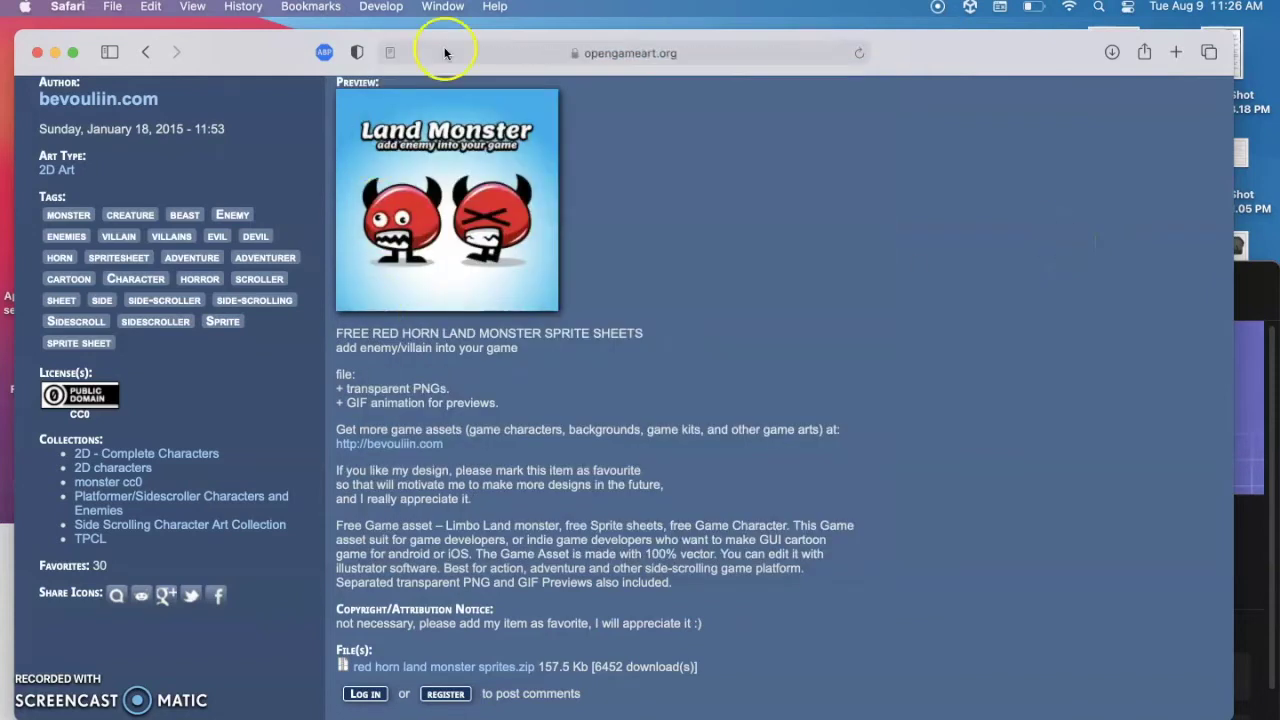
scroll(632, 262, up, 1)
scroll(632, 262, down, 1)
click(1250, 290)
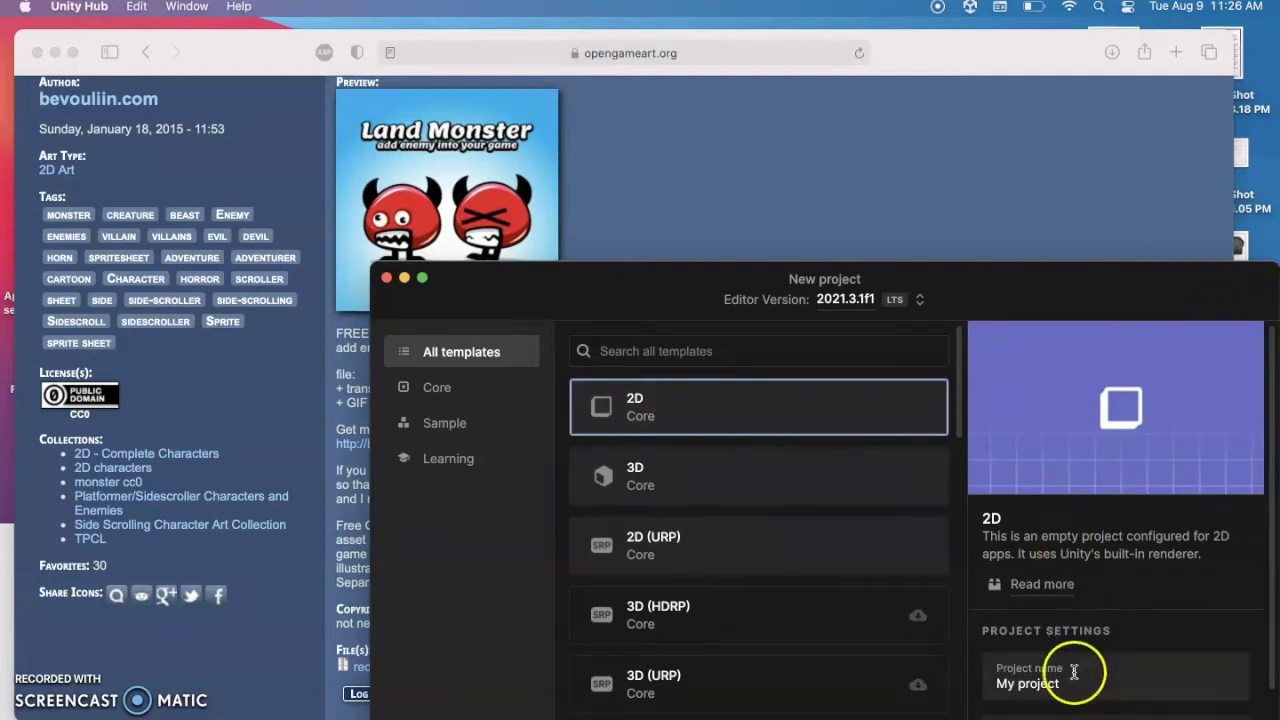
Name the new 2D project 'Anim' and create it.
click(1040, 683)
text(A)
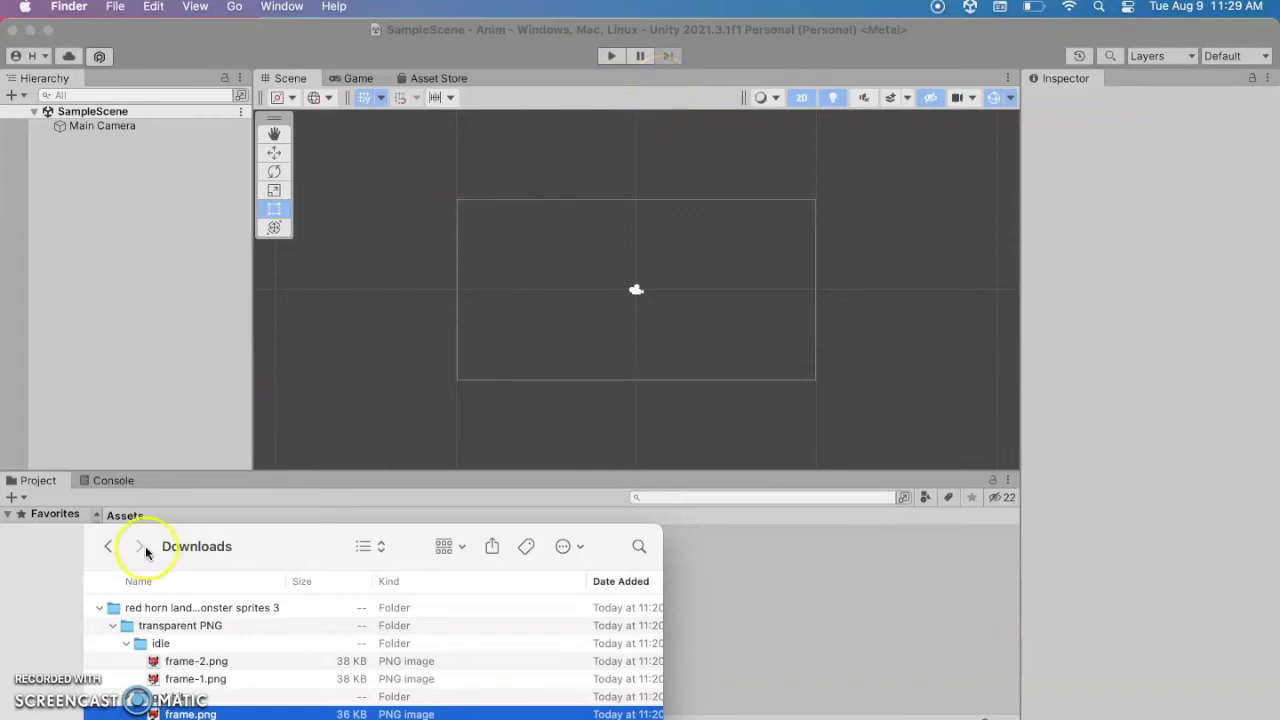
In the downloaded sprites folder, rename frame-2.png to idle1.png.
click(133, 609)
click(150, 609)
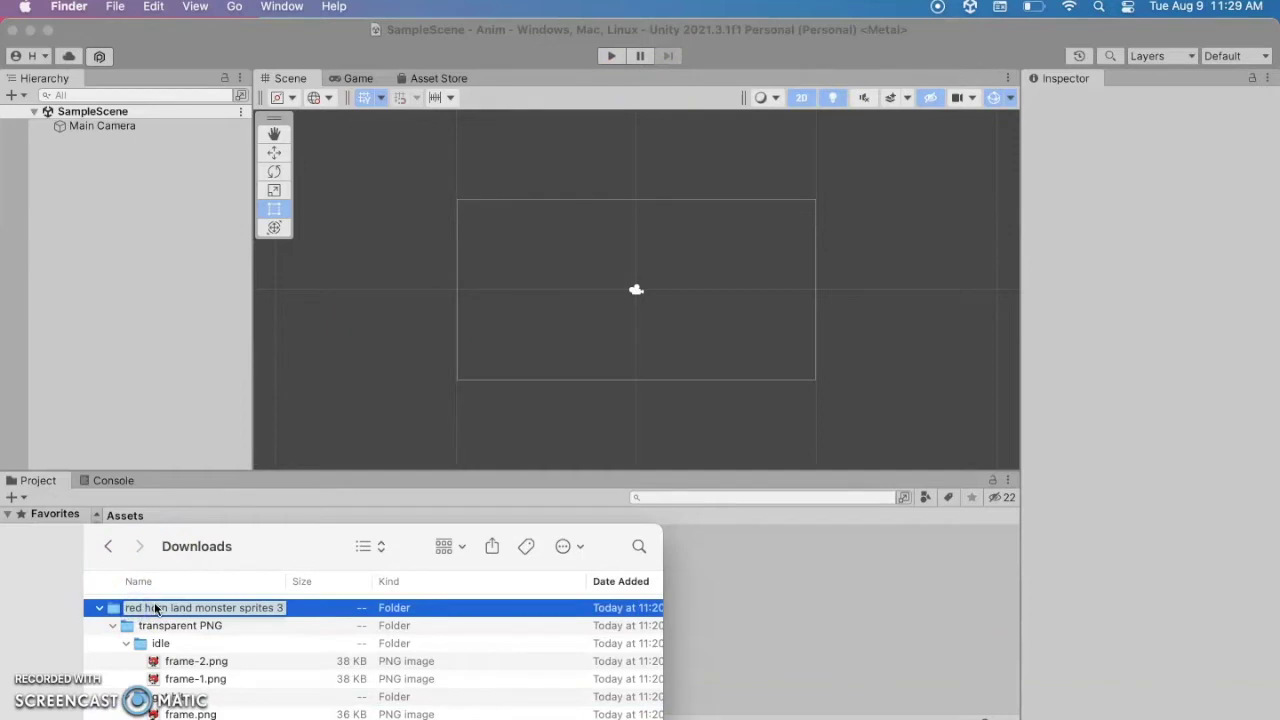
click(157, 650)
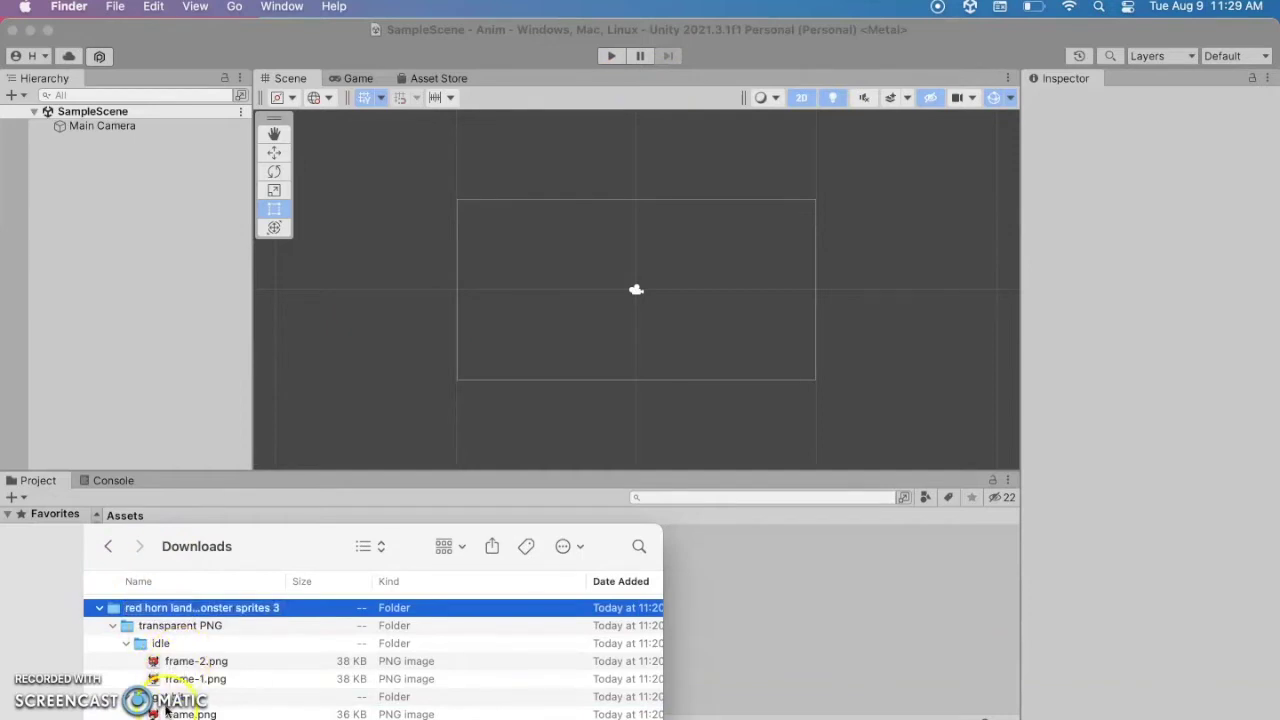
click(185, 664)
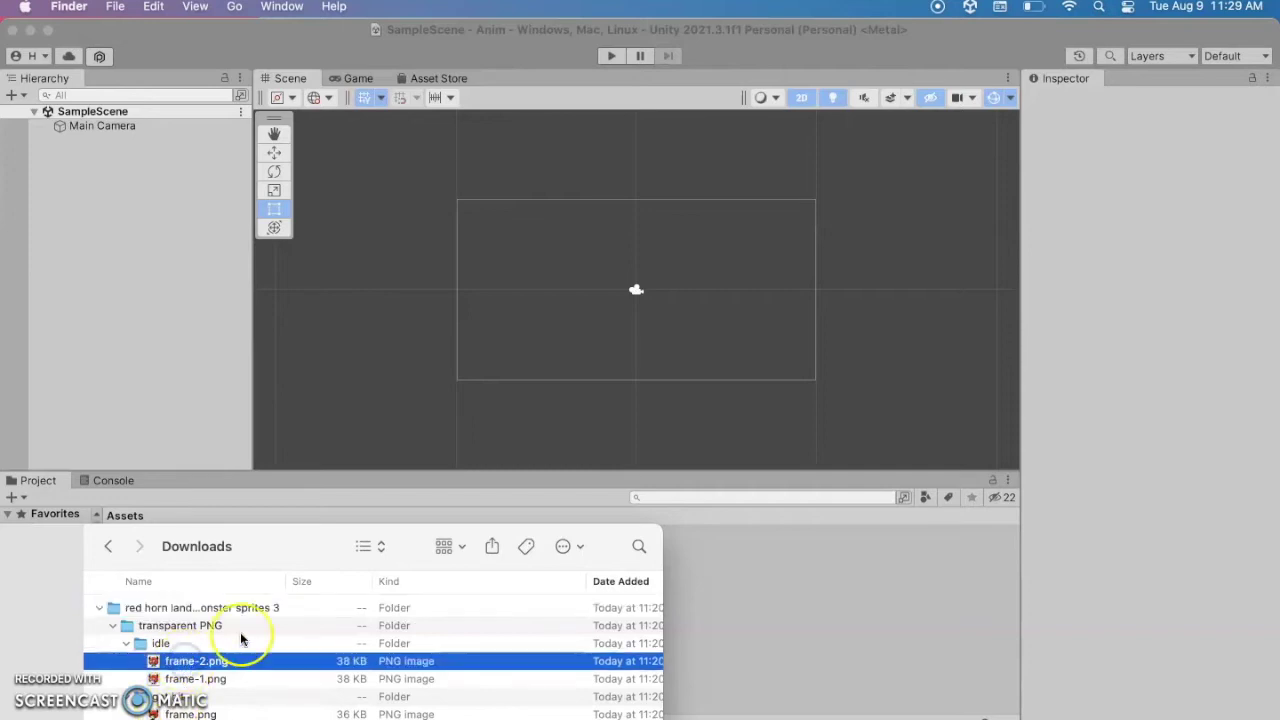
key(Return)
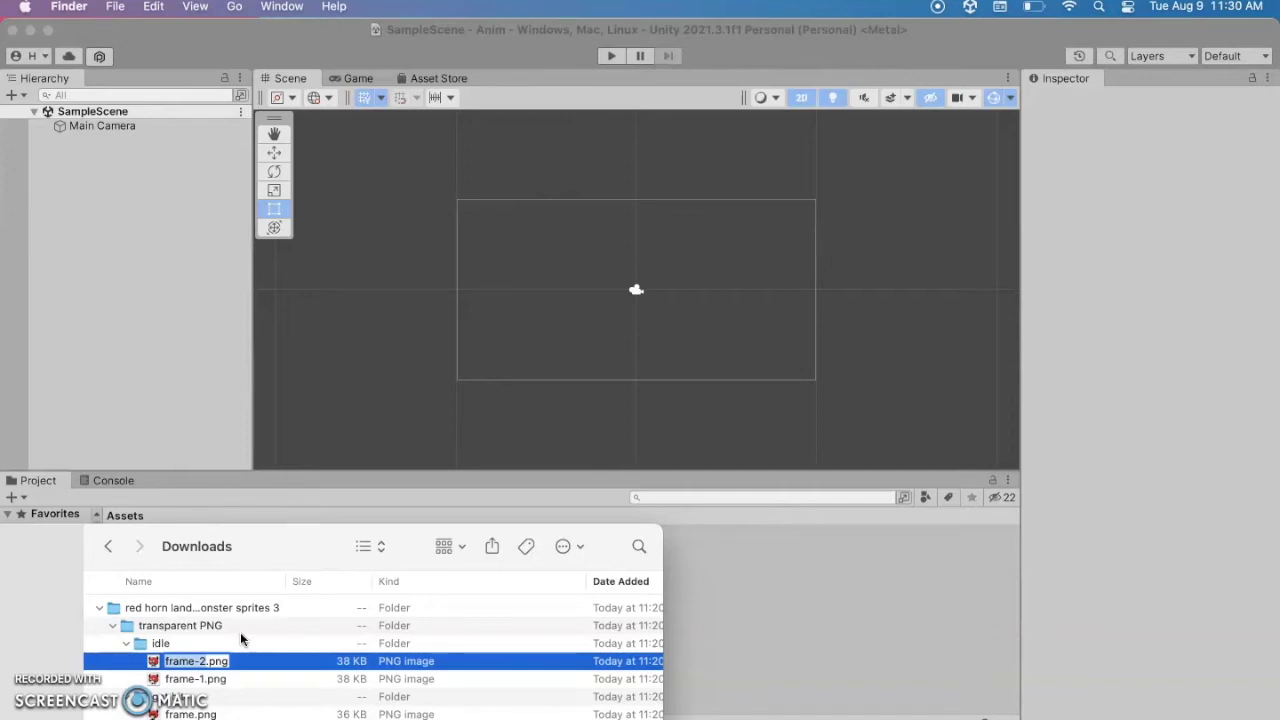
text(idel)
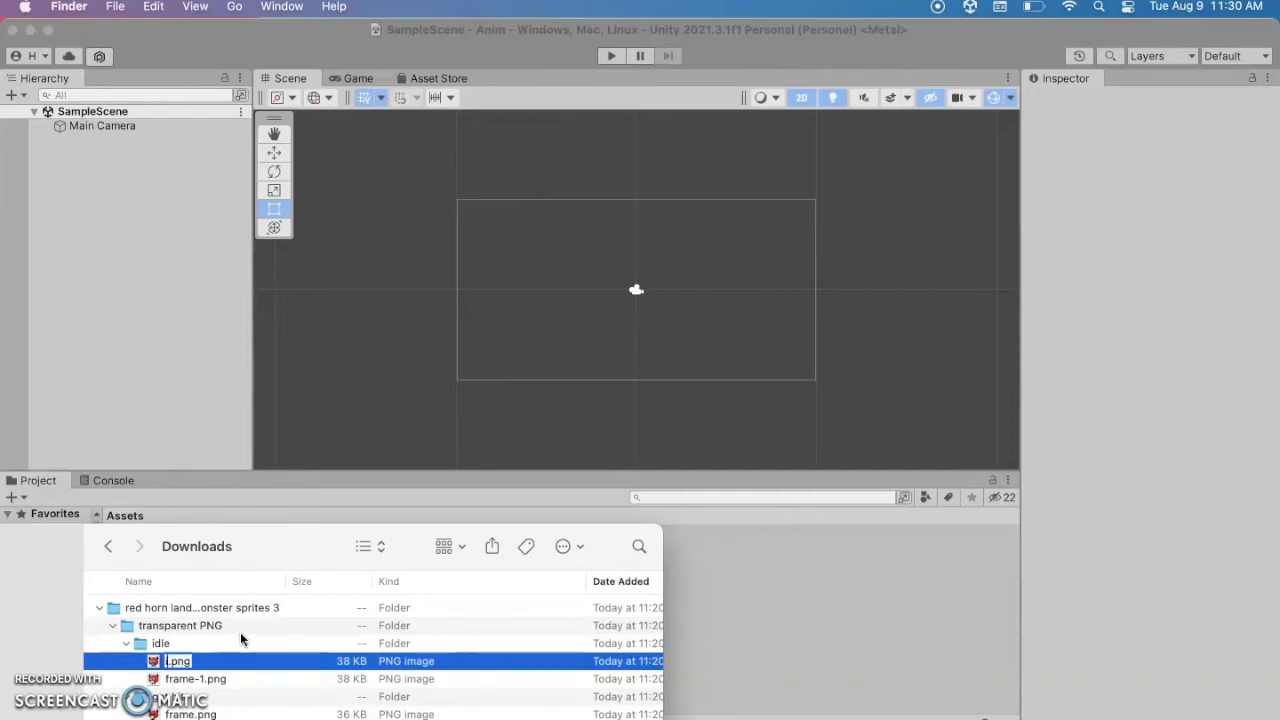
key(BackSpace)
key(BackSpace)
text(le1)
key(Return)
Rename frame-1.png to idle2.png and frame.png to hit.png.
click(185, 681)
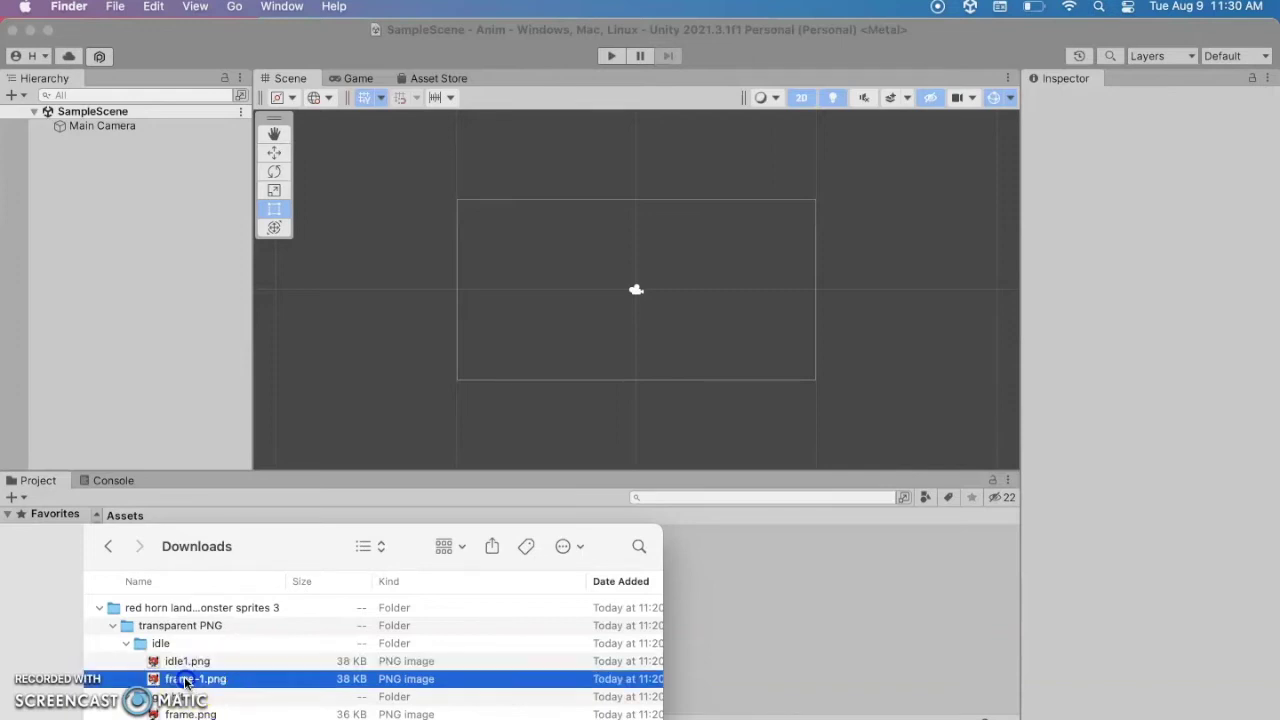
key(Return)
text(id)
text(le2)
key(Return)
click(175, 714)
key(Return)
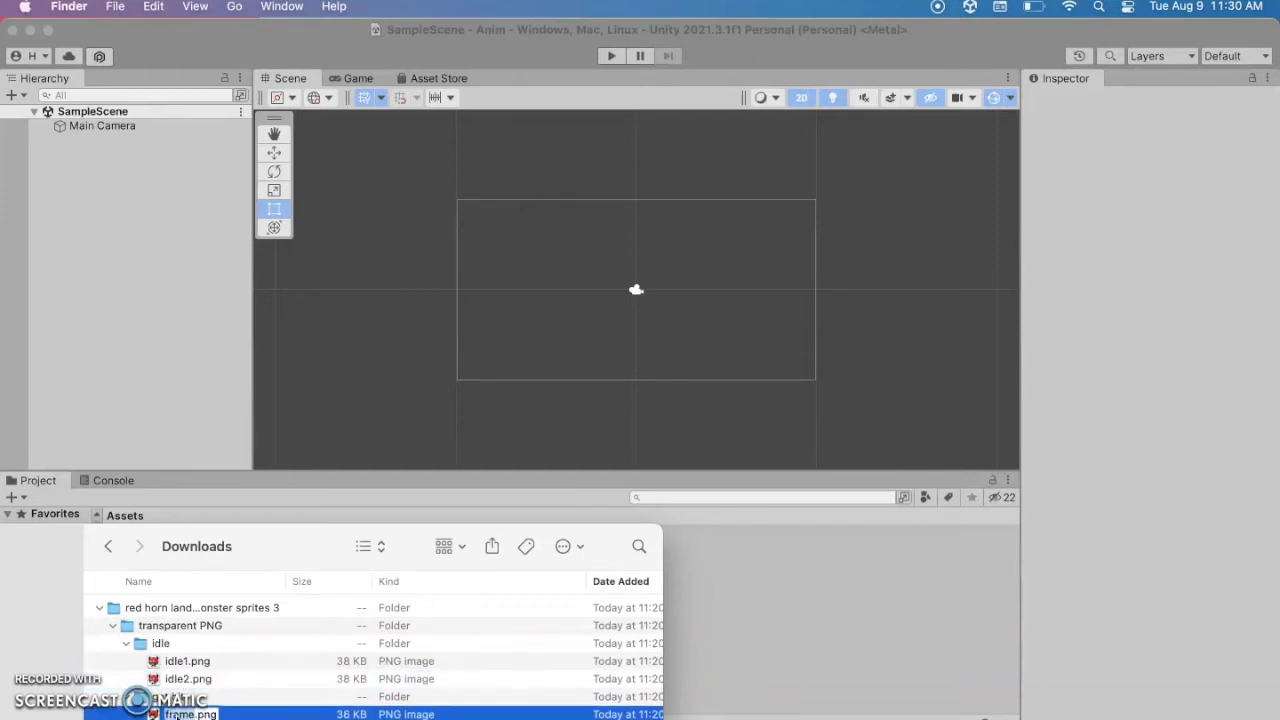
text(hit)
click(181, 662)
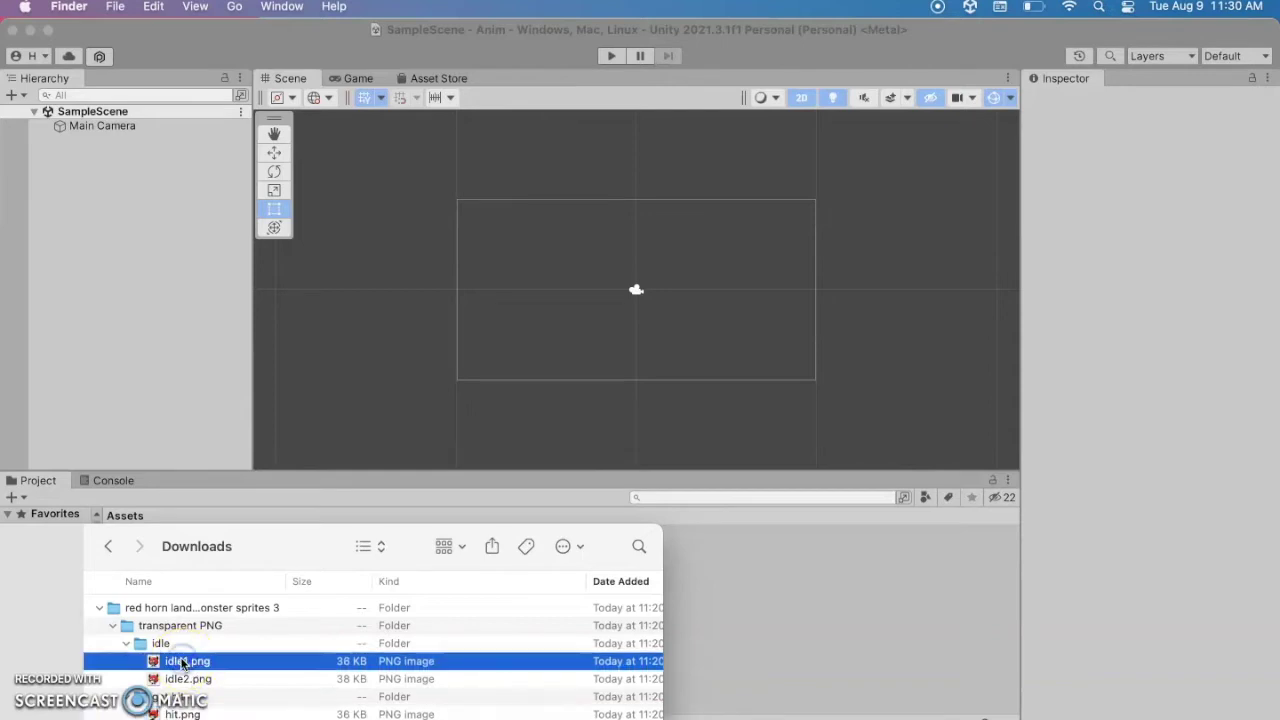
Drag idle1.png and idle2.png into the scene and save the animation as IdleAnim.
shift+click(179, 683)
drag(179, 683, 643, 291)
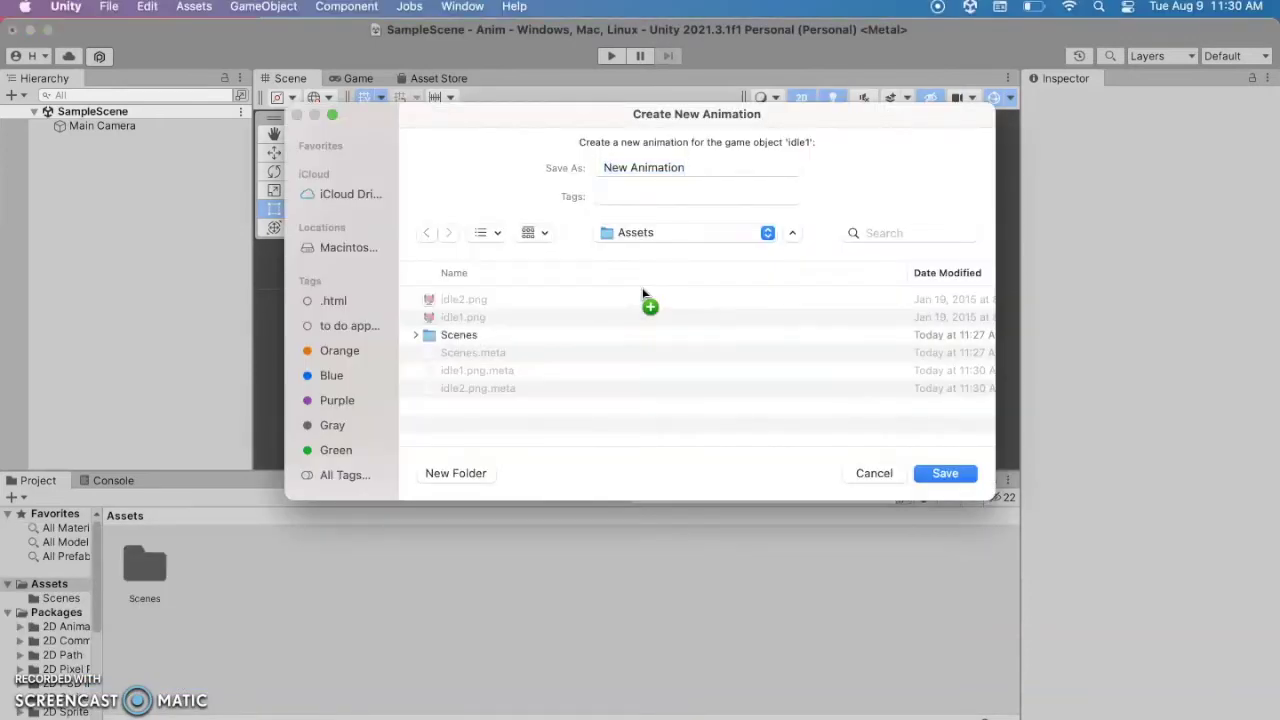
click(689, 164)
text(Id)
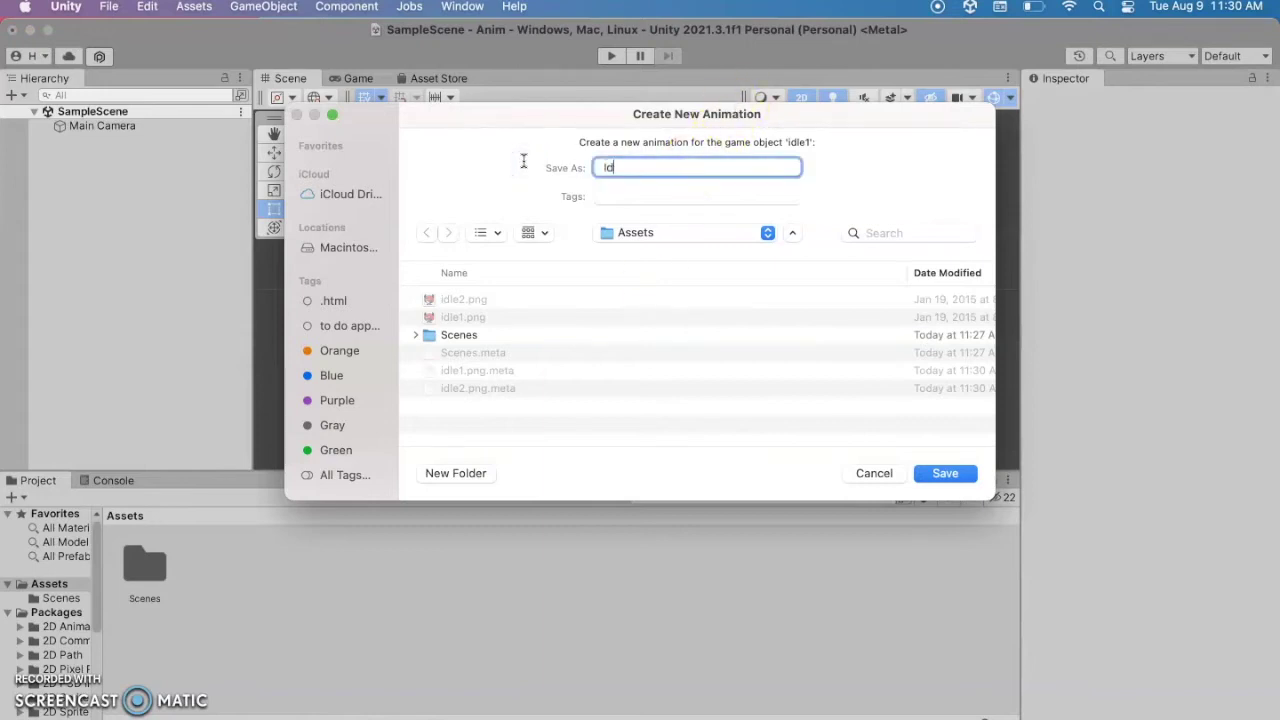
text(leAnim)
click(944, 471)
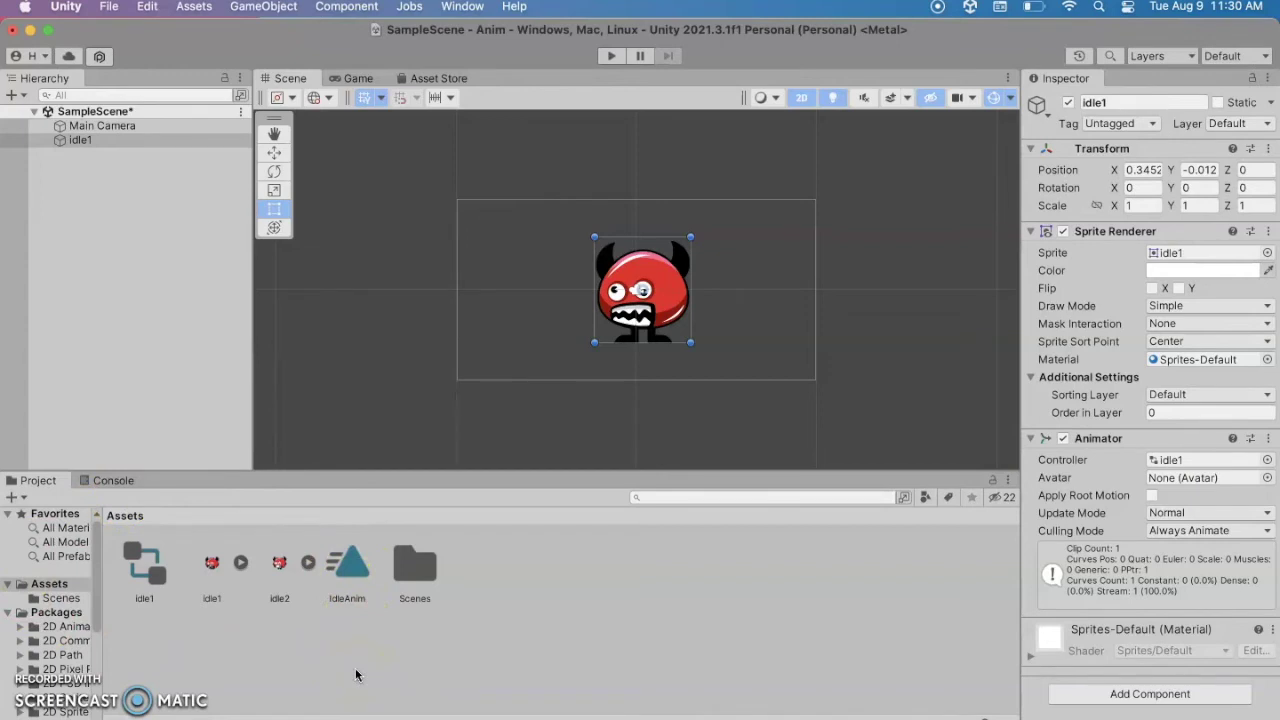
Review the new assets, enlarge the Project panel, and rename the idle1 controller to 'controller'.
click(211, 566)
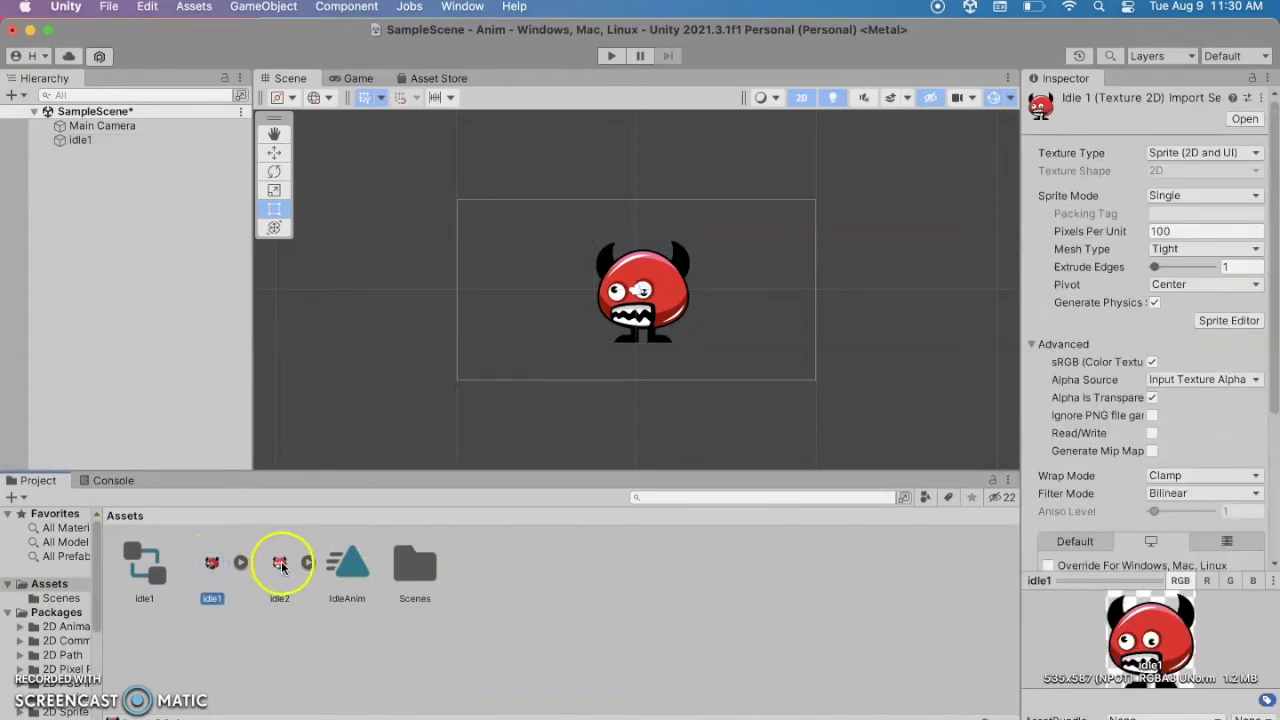
click(279, 565)
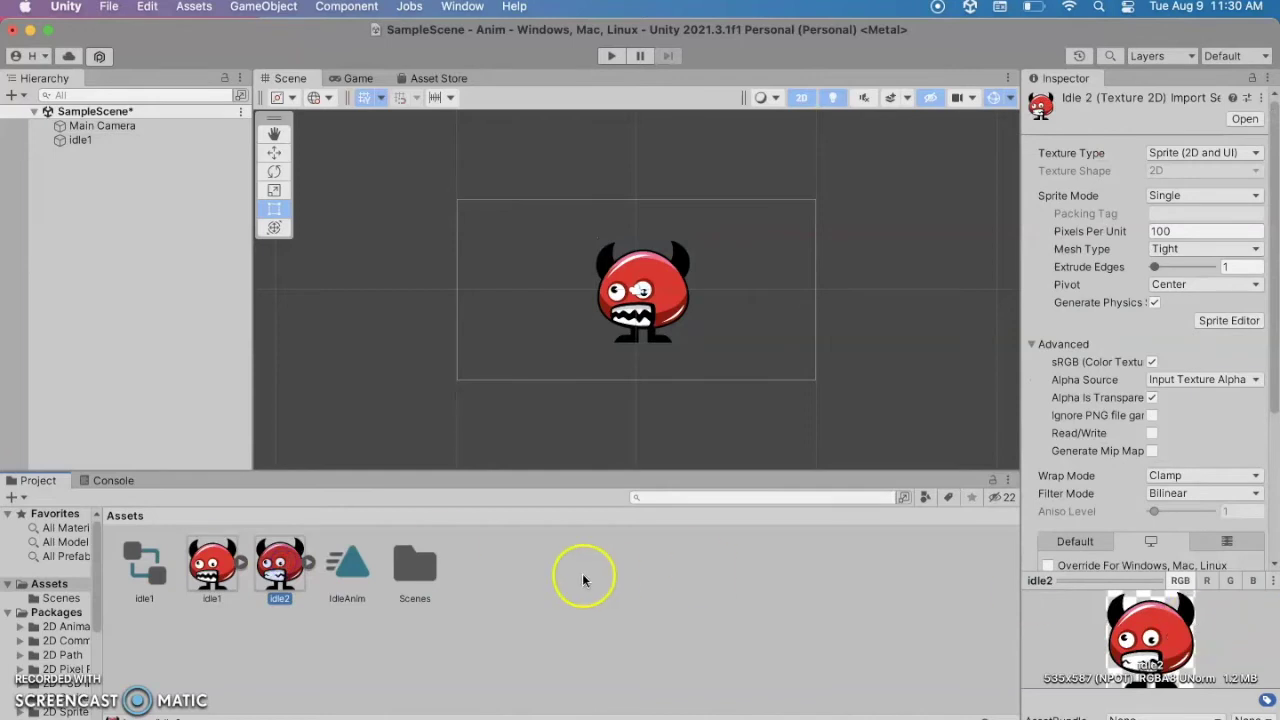
click(143, 557)
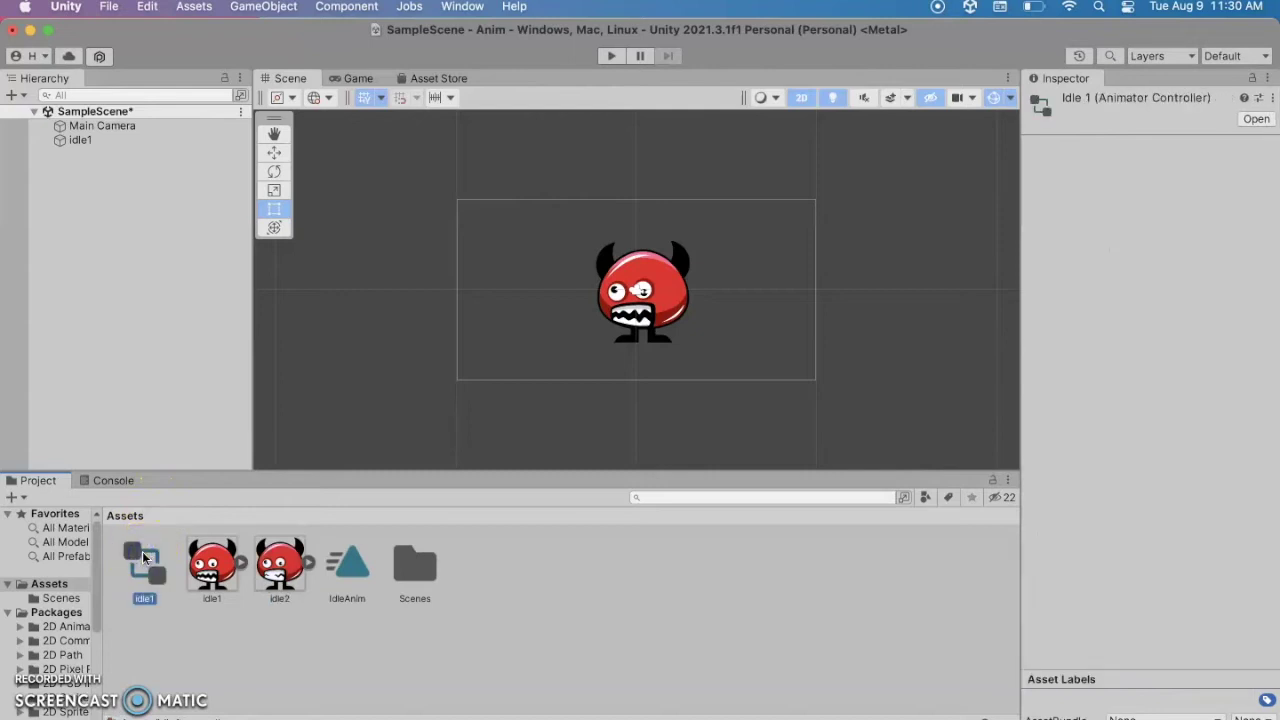
click(358, 555)
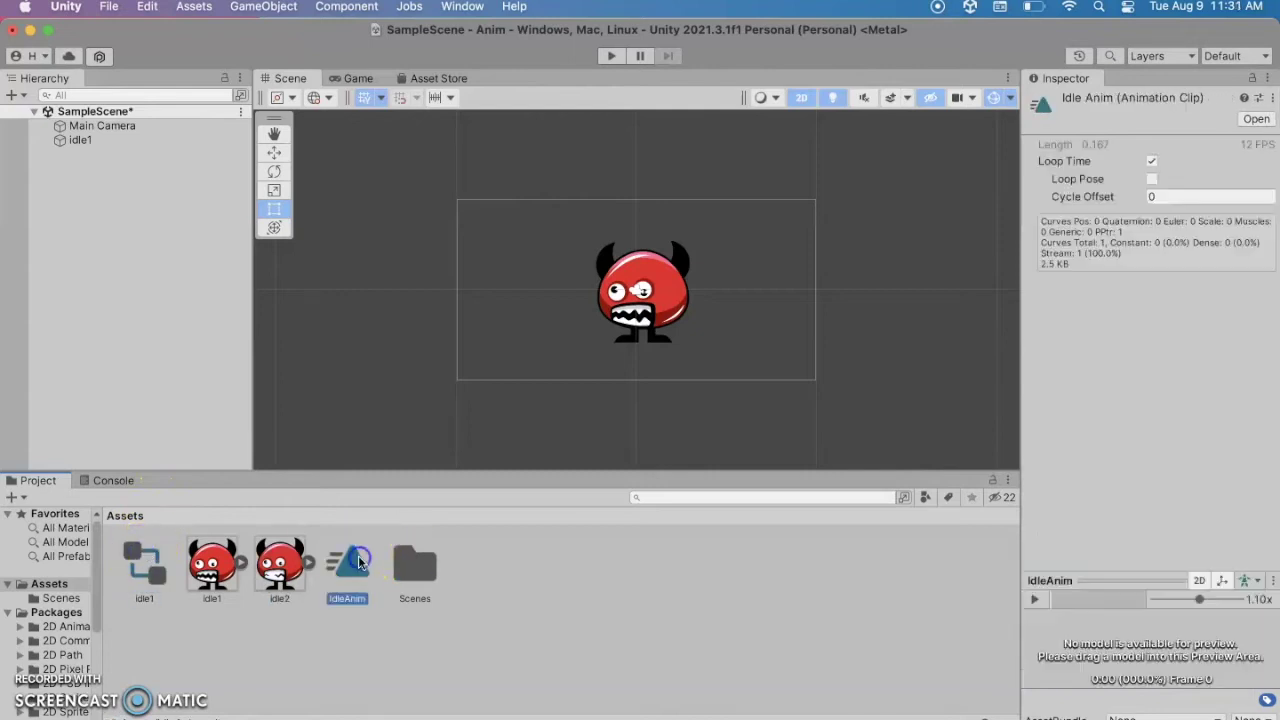
drag(373, 471, 374, 416)
click(141, 540)
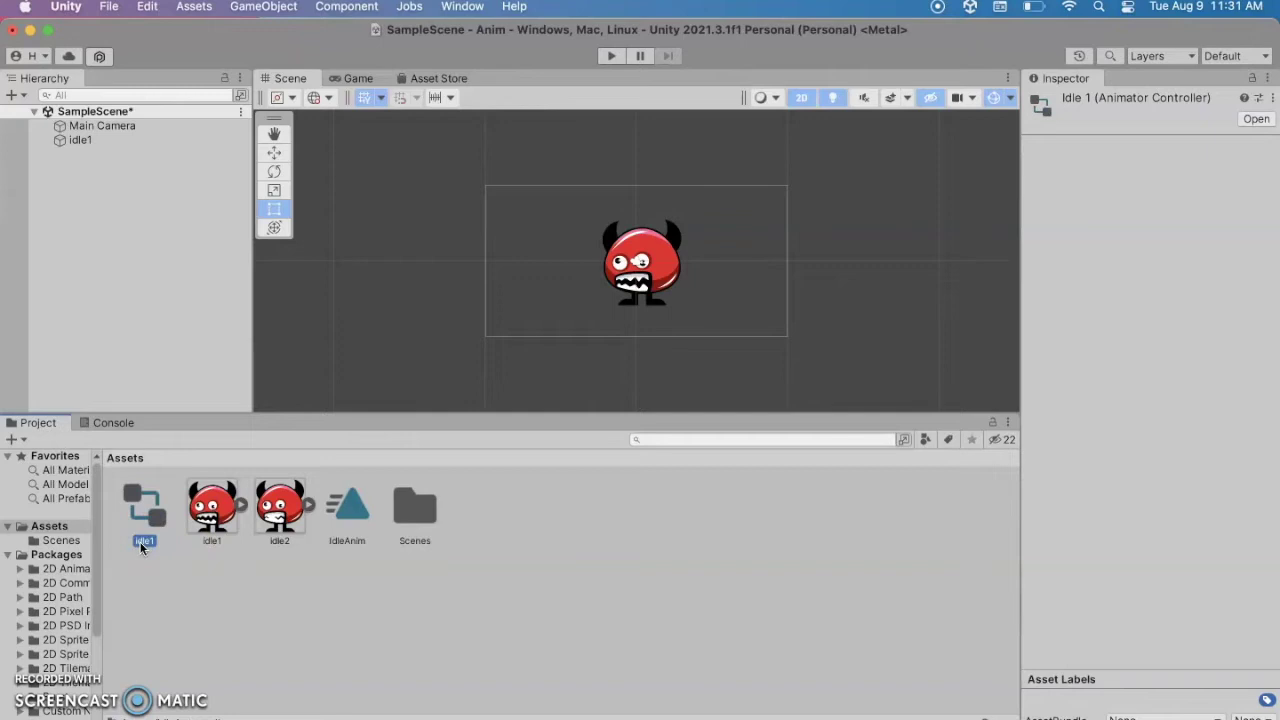
text(controller)
key(Return)
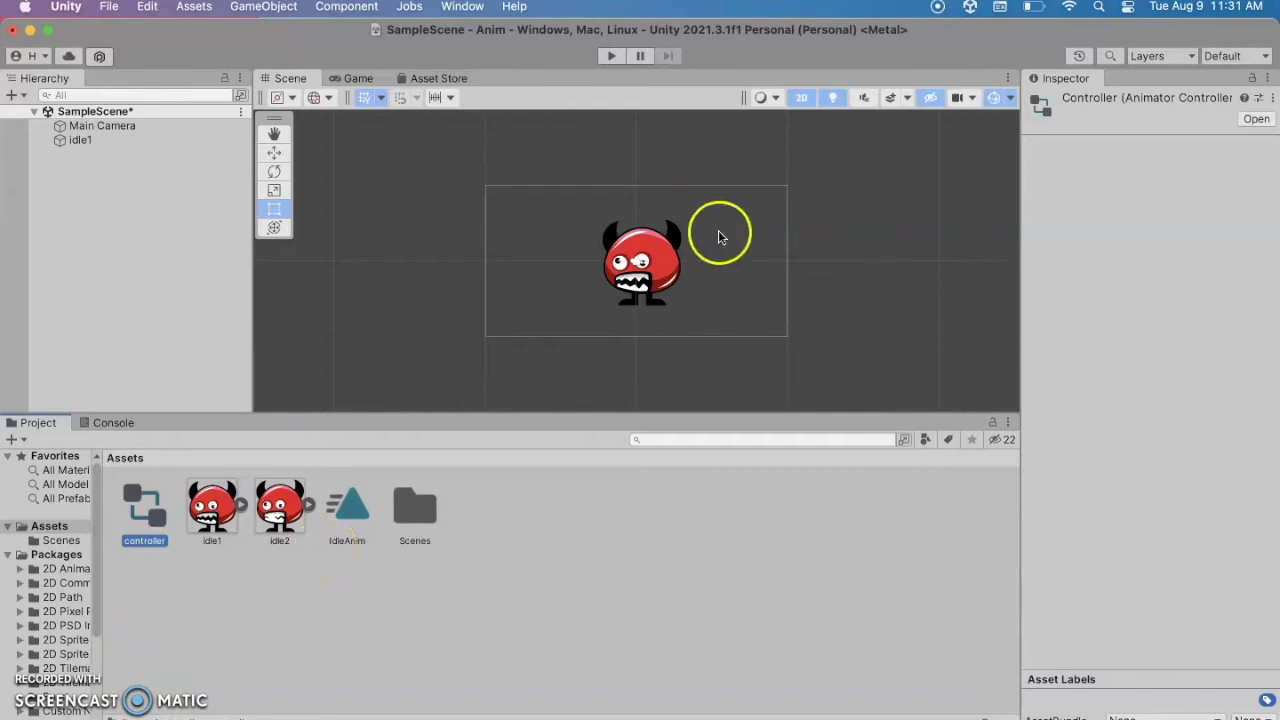
Test the idle animation in Play mode, stop it, and select the idle1 object.
click(610, 56)
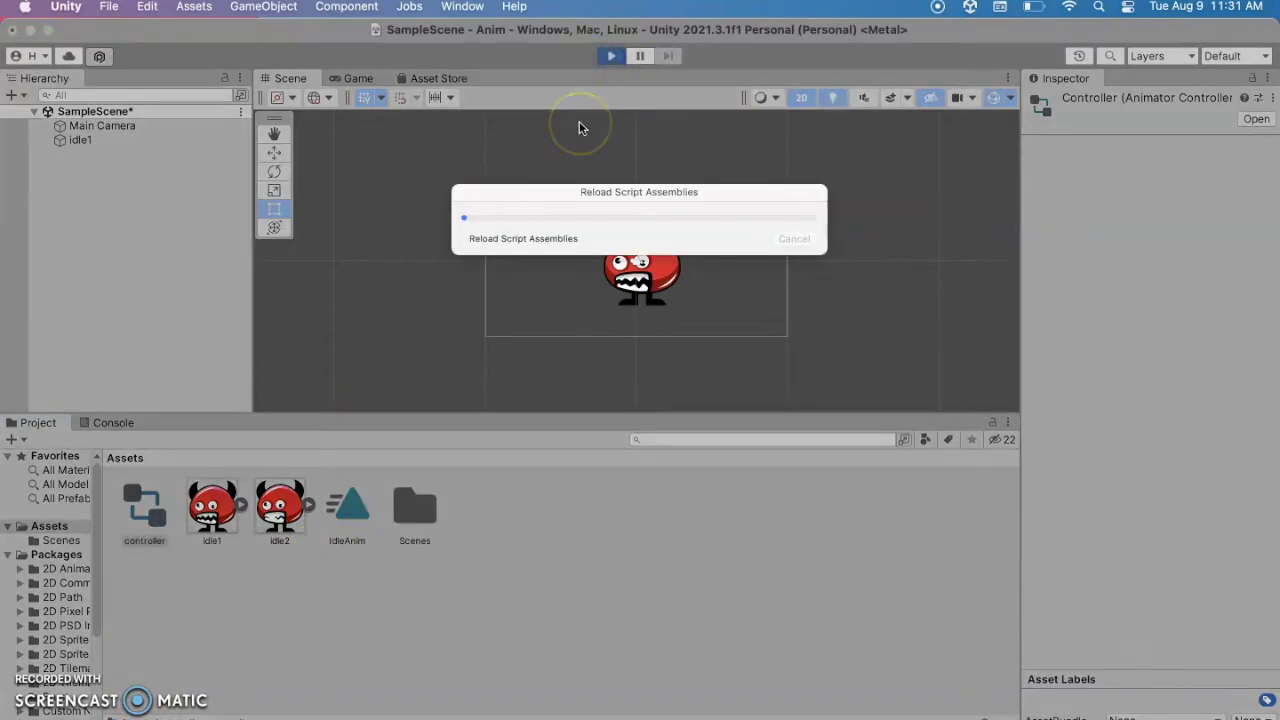
click(530, 138)
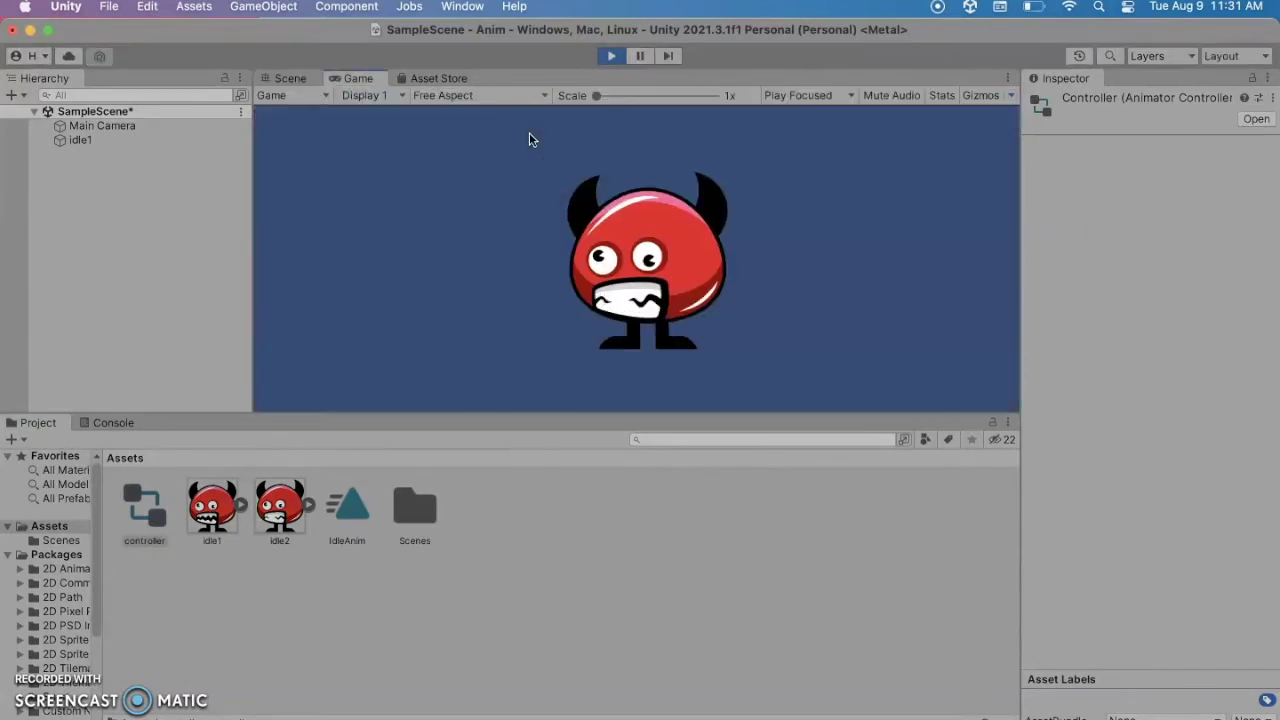
click(592, 85)
click(610, 57)
click(610, 57)
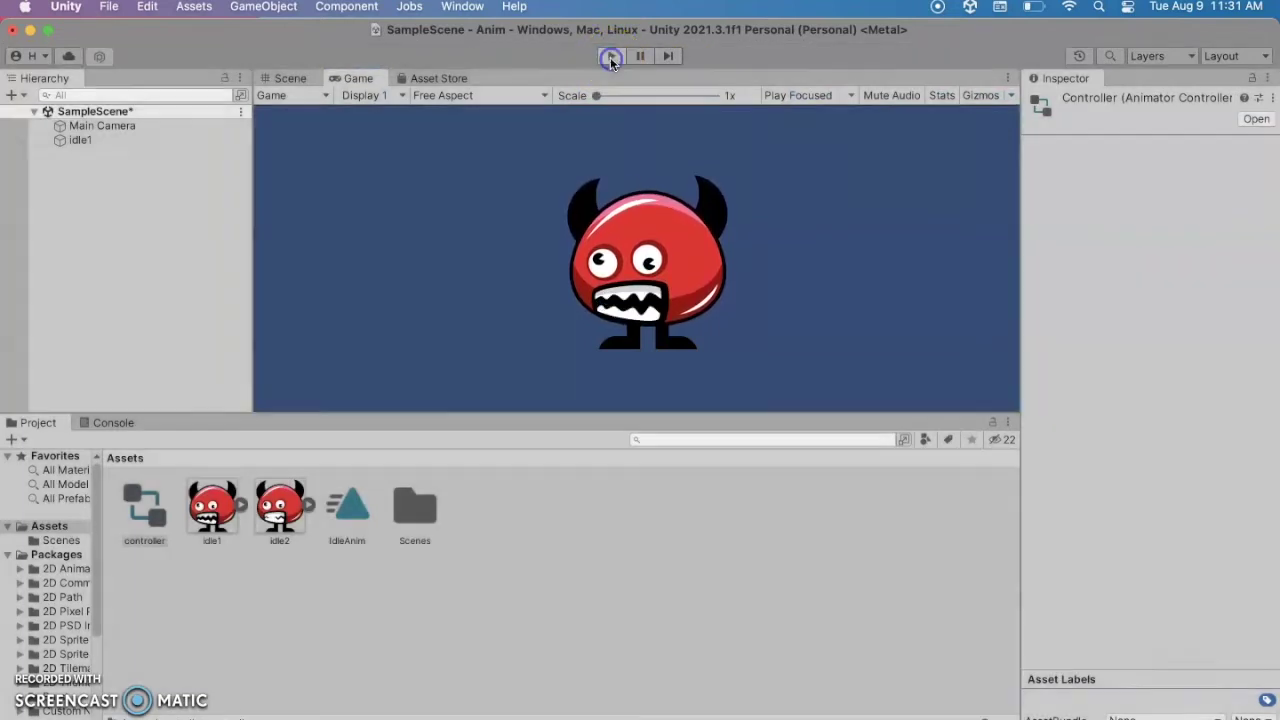
click(82, 140)
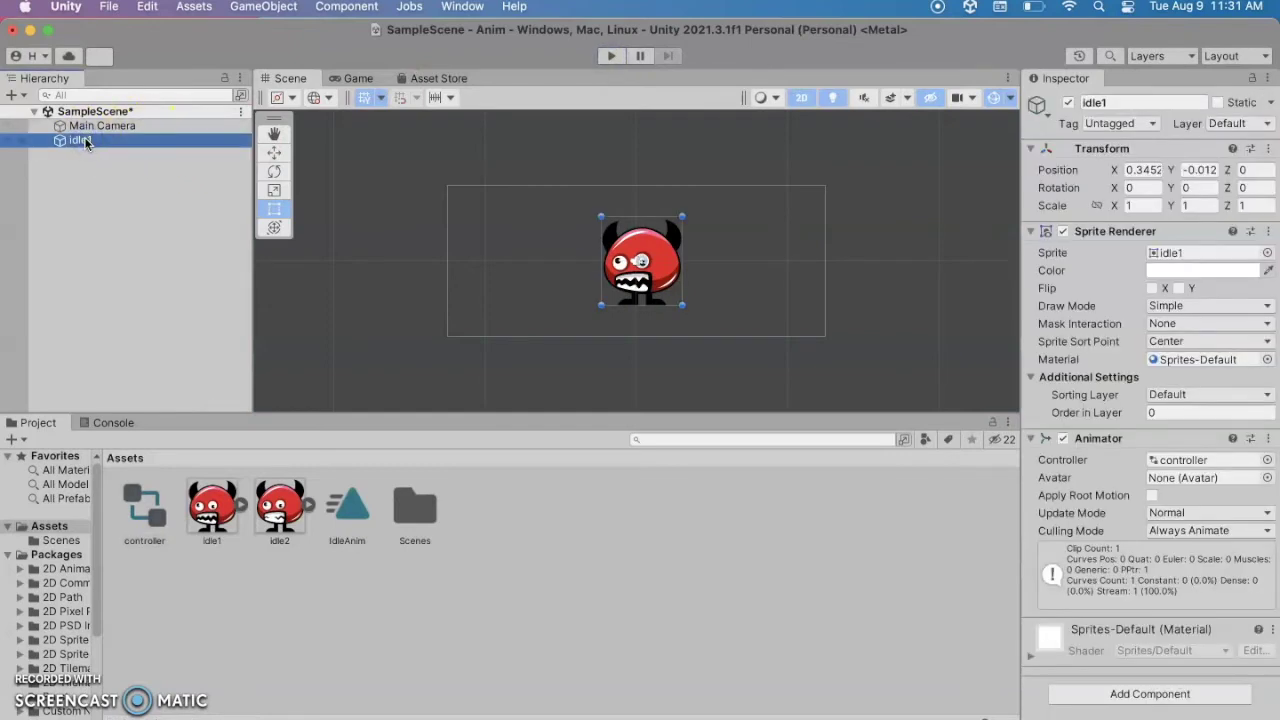
Rename idle1 to 'red' and open the Animation window from Window > Animation.
click(86, 142)
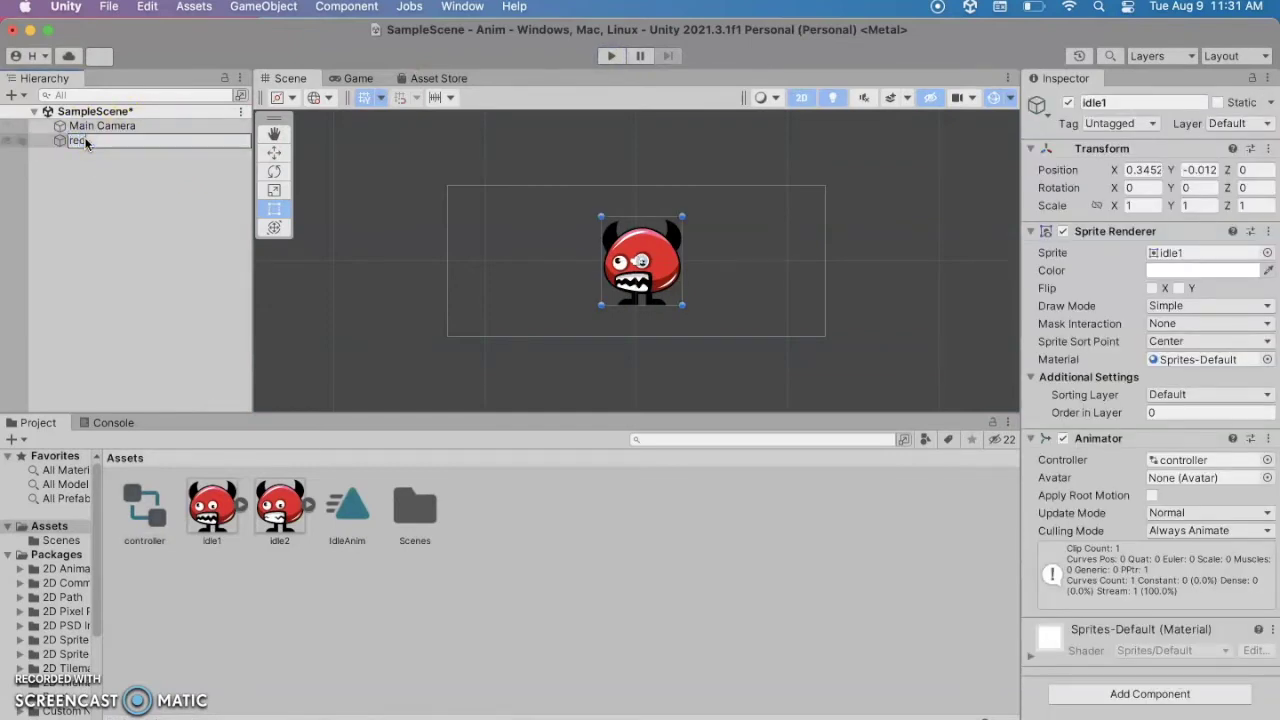
key(Return)
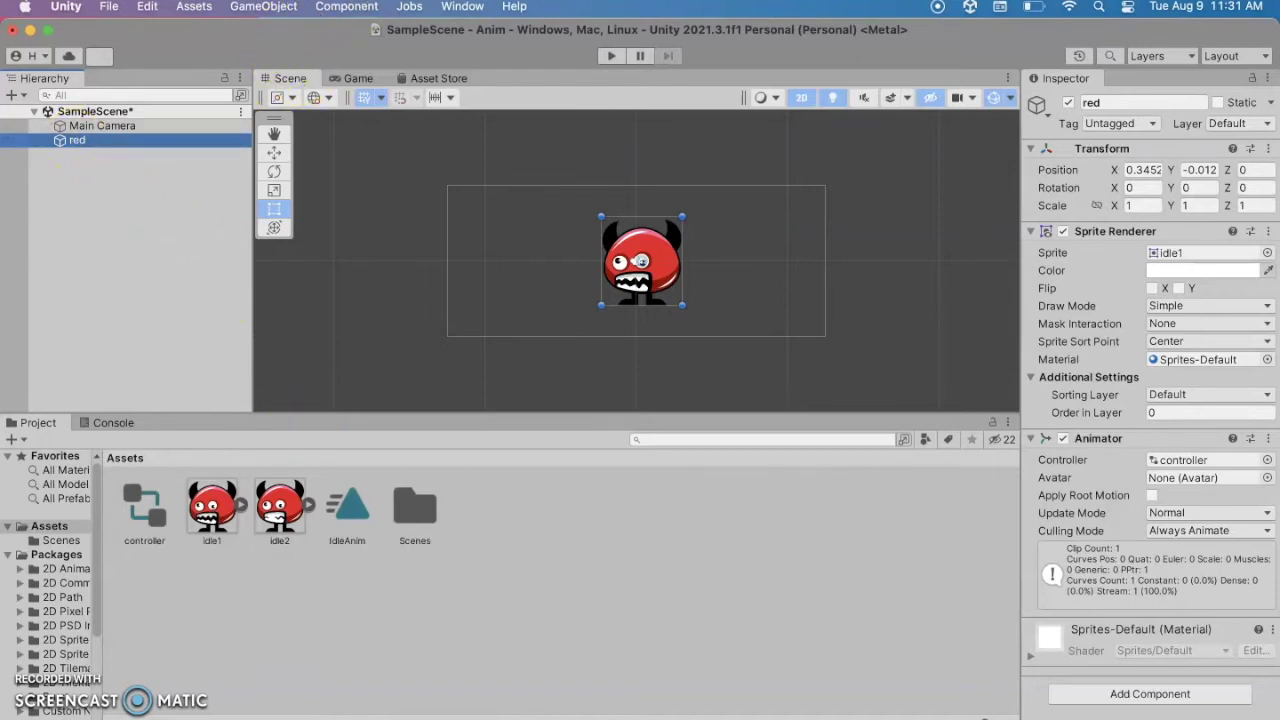
click(458, 6)
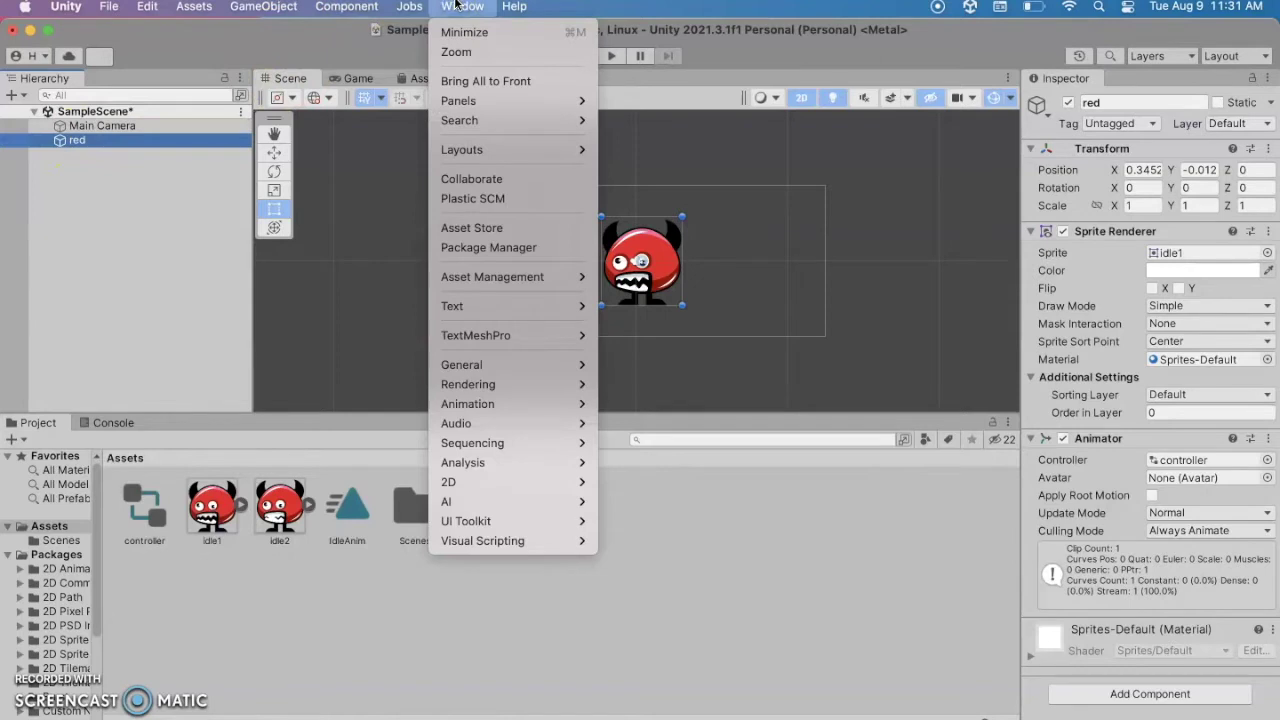
mouse_move(461, 405)
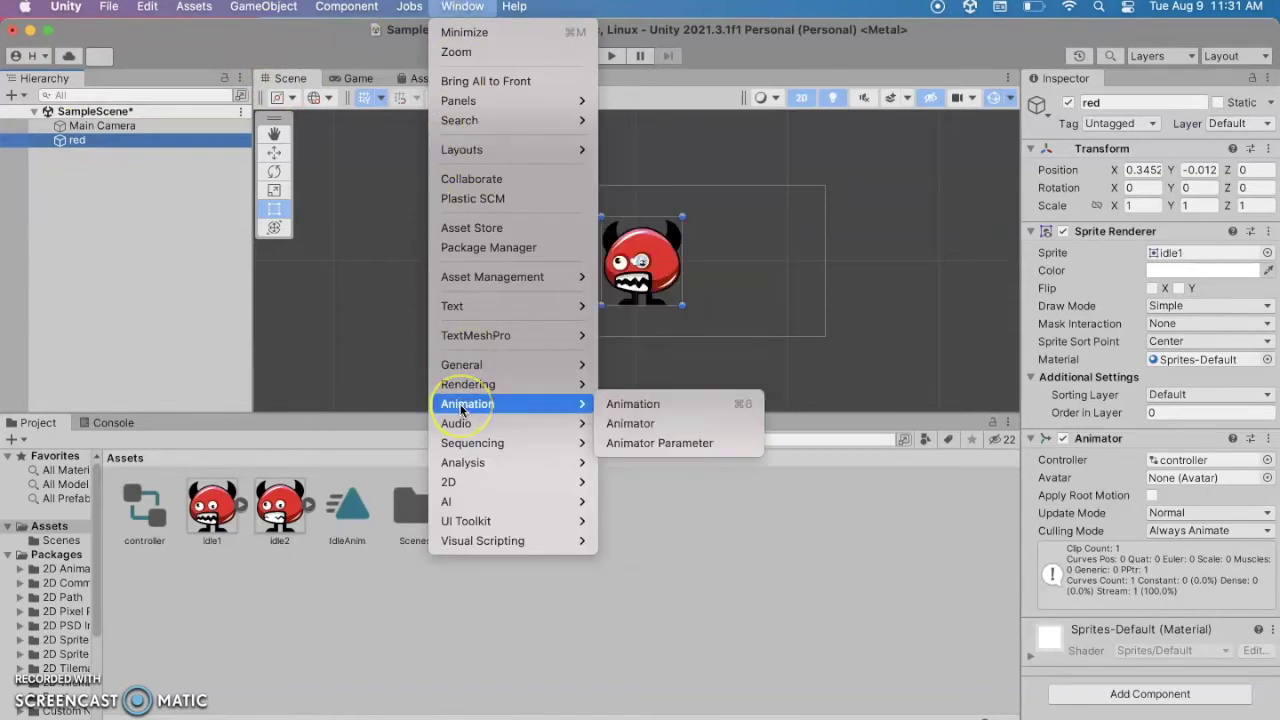
click(618, 404)
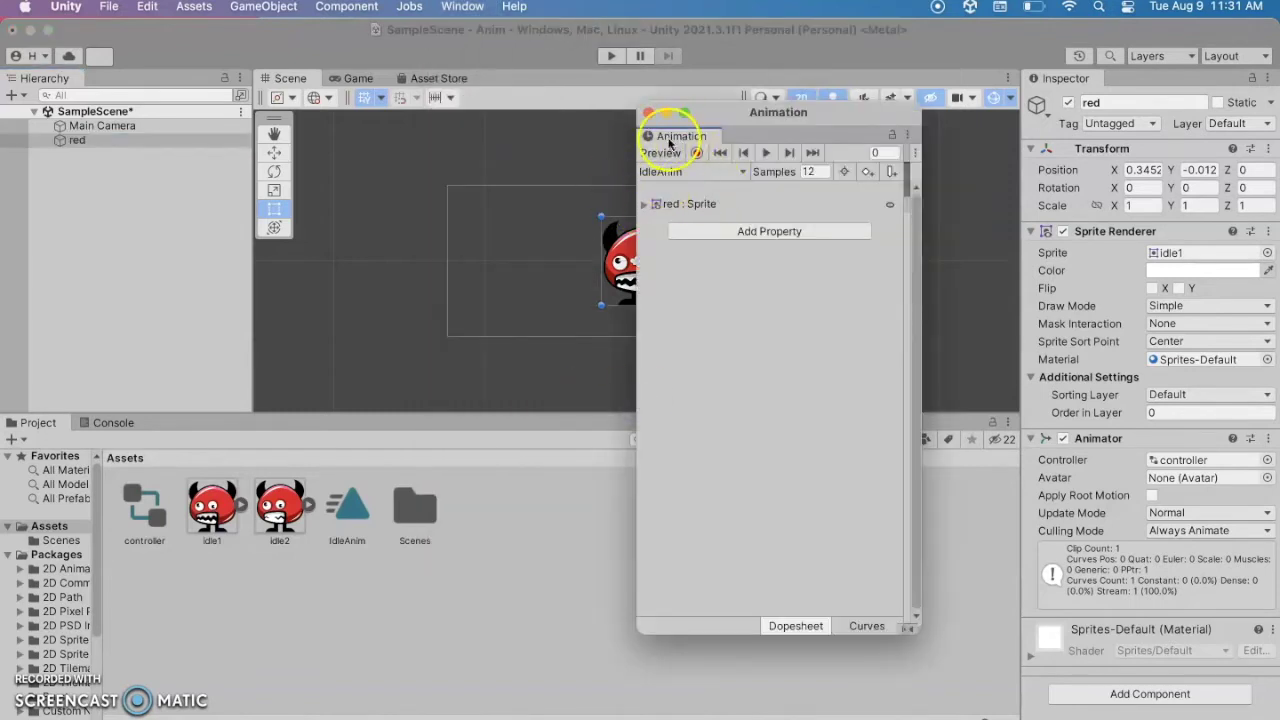
Dock the Animation window beside Scene/Game and inspect the red : Sprite keyframes at 0:00 and 0:01.
drag(670, 140, 533, 83)
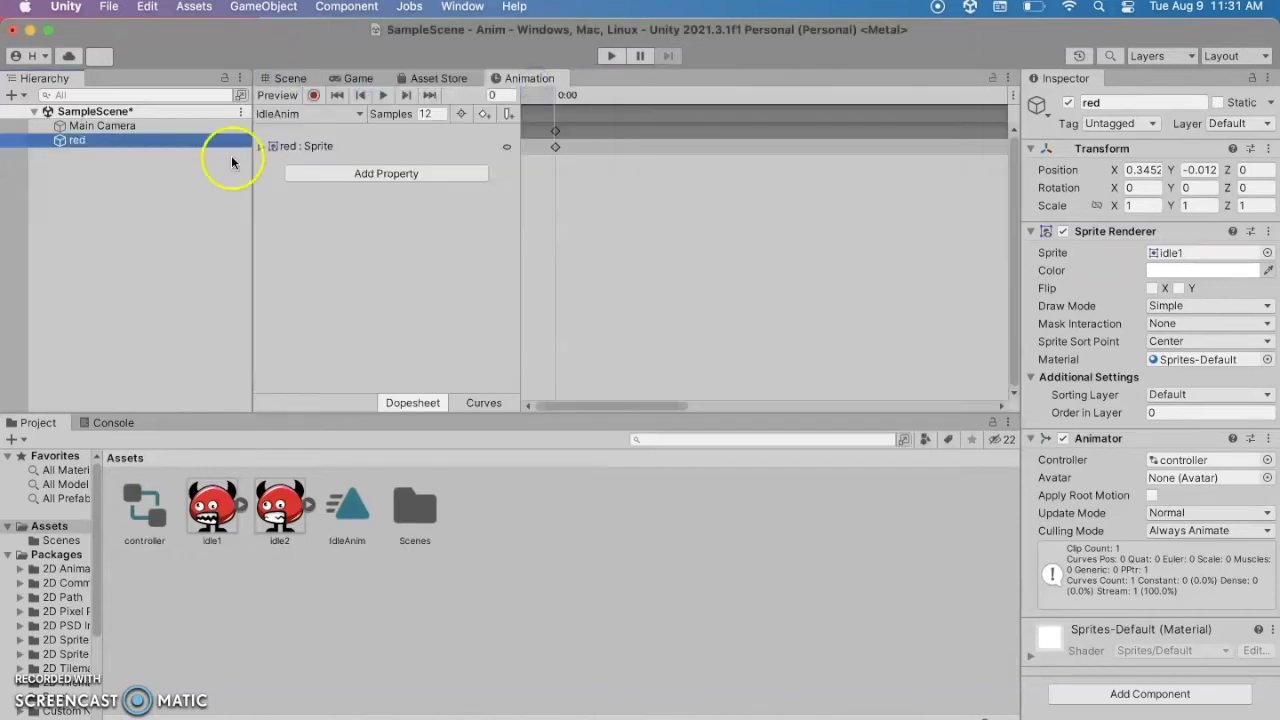
click(258, 148)
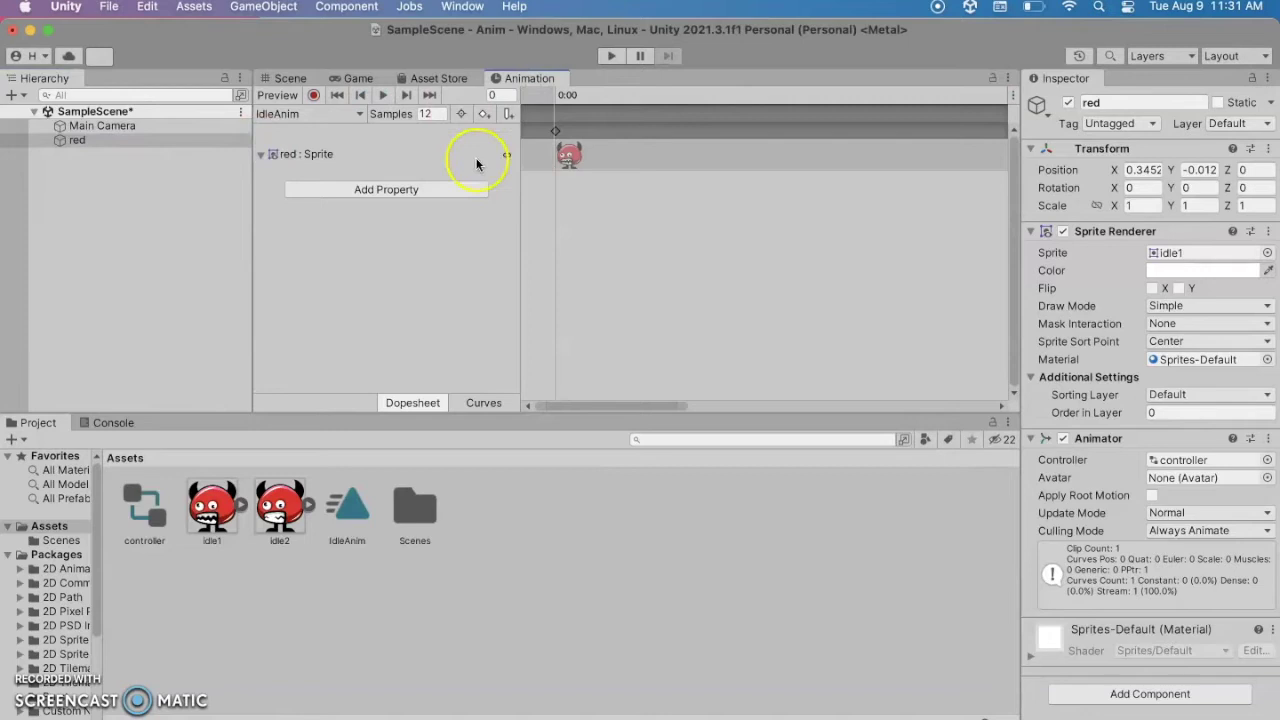
scroll(656, 318, down, 5)
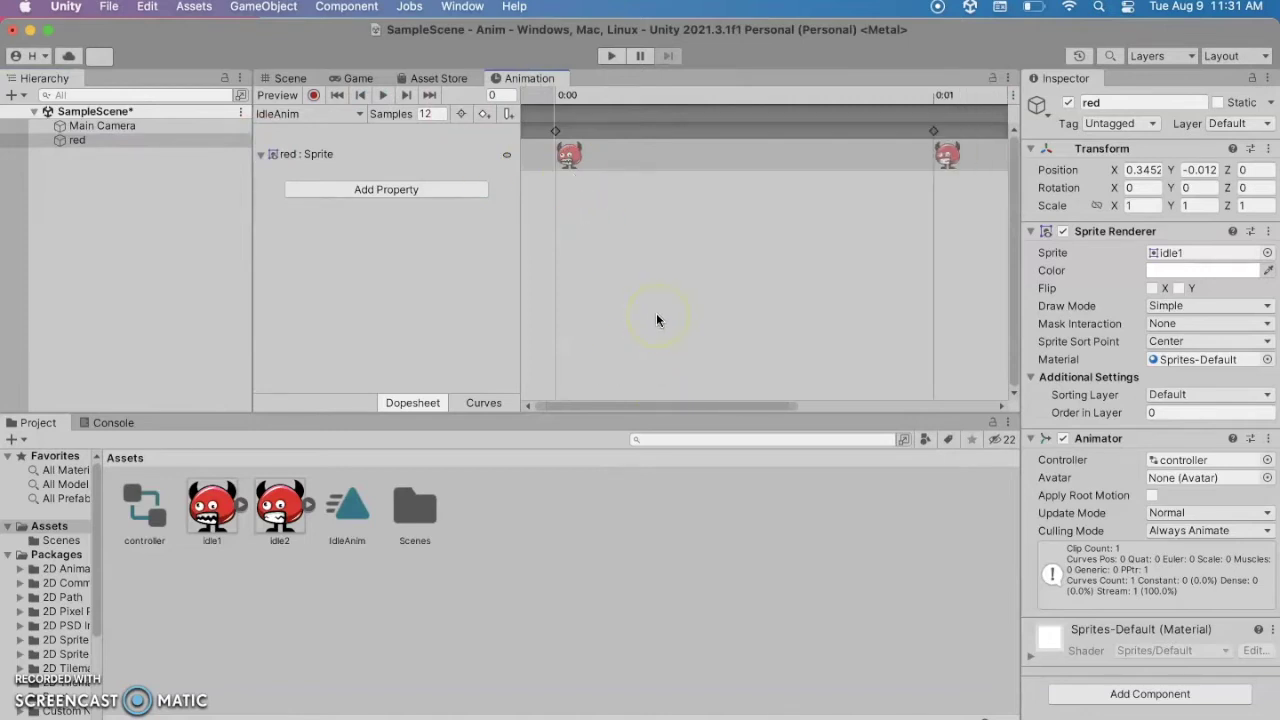
click(567, 152)
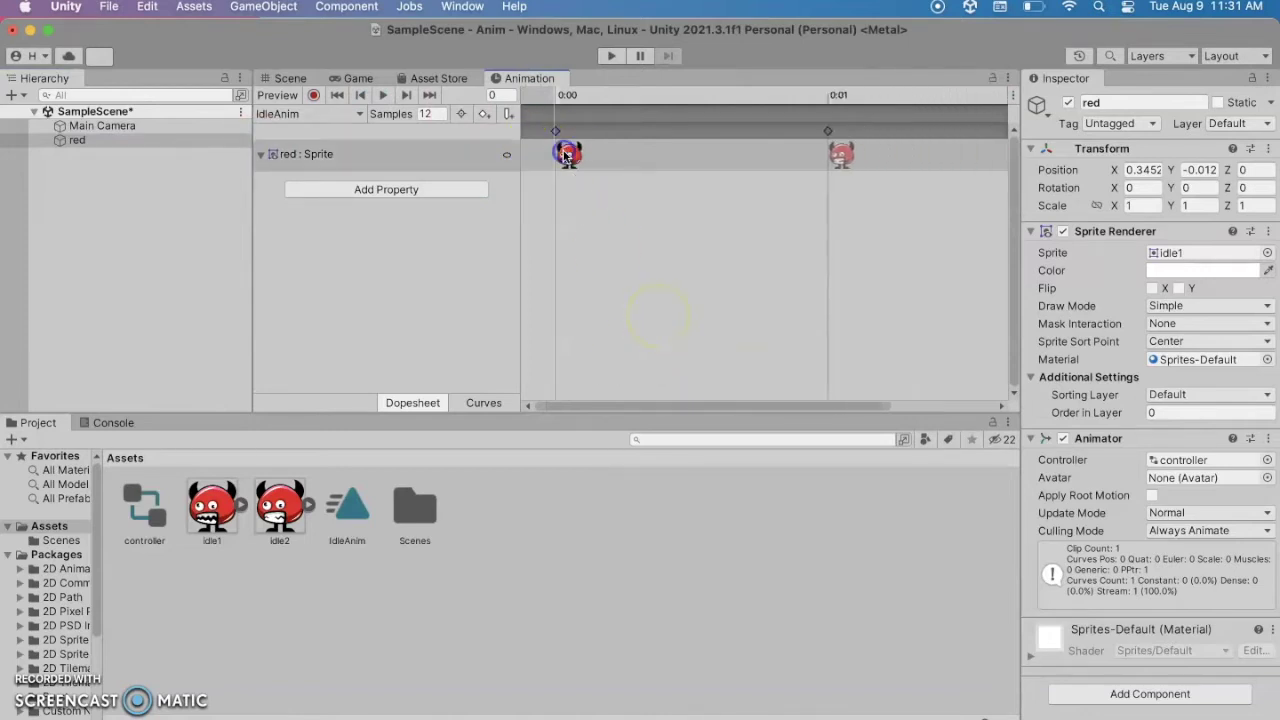
click(845, 156)
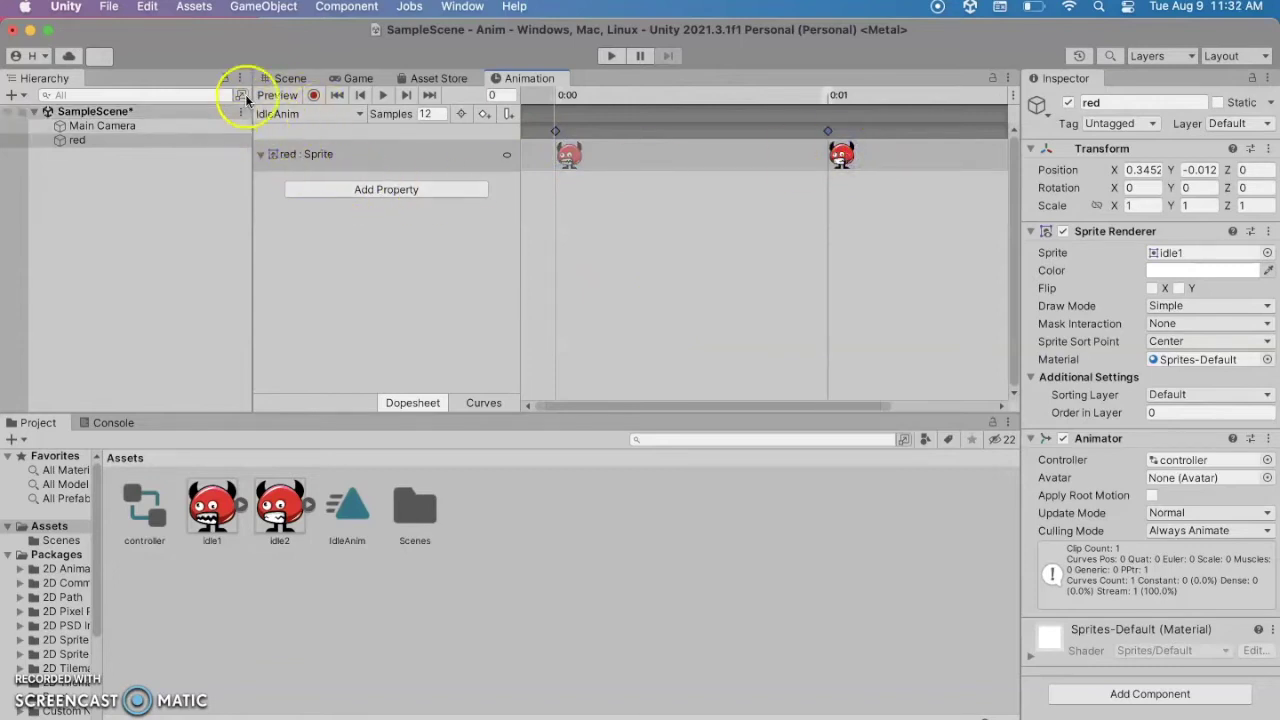
Create a new animation clip named gotHit from the clip dropdown.
click(360, 117)
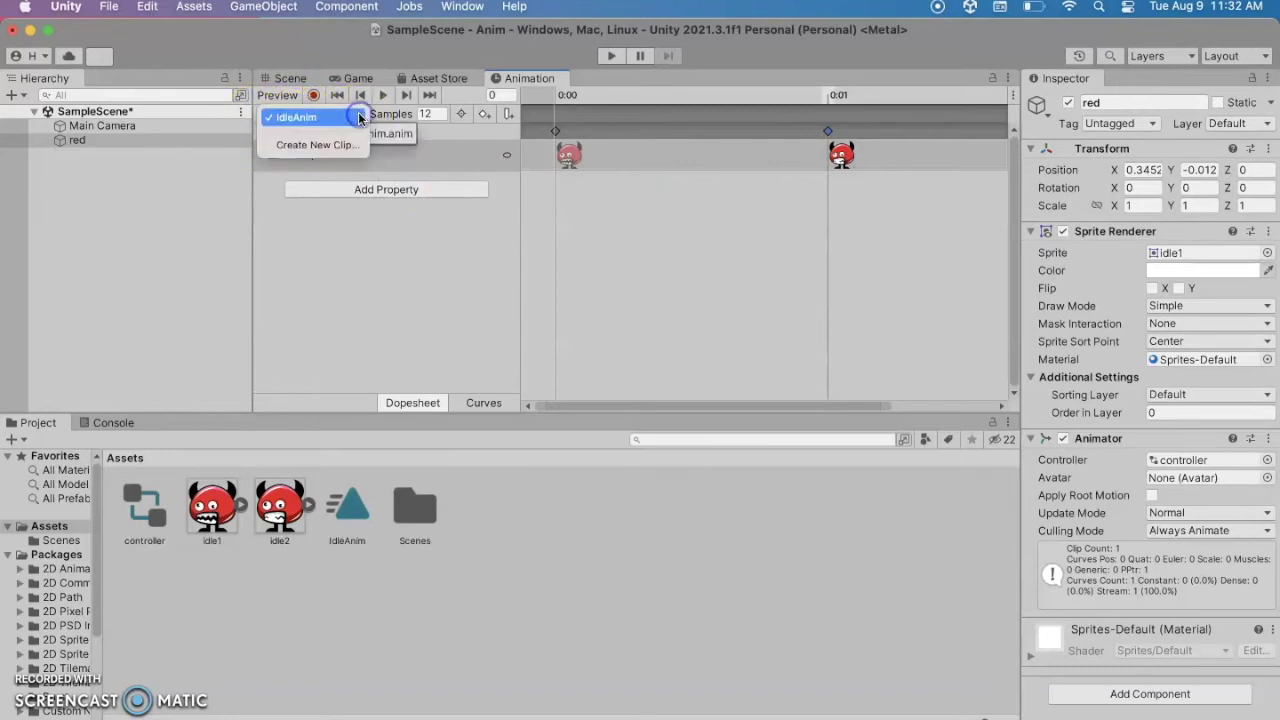
click(318, 146)
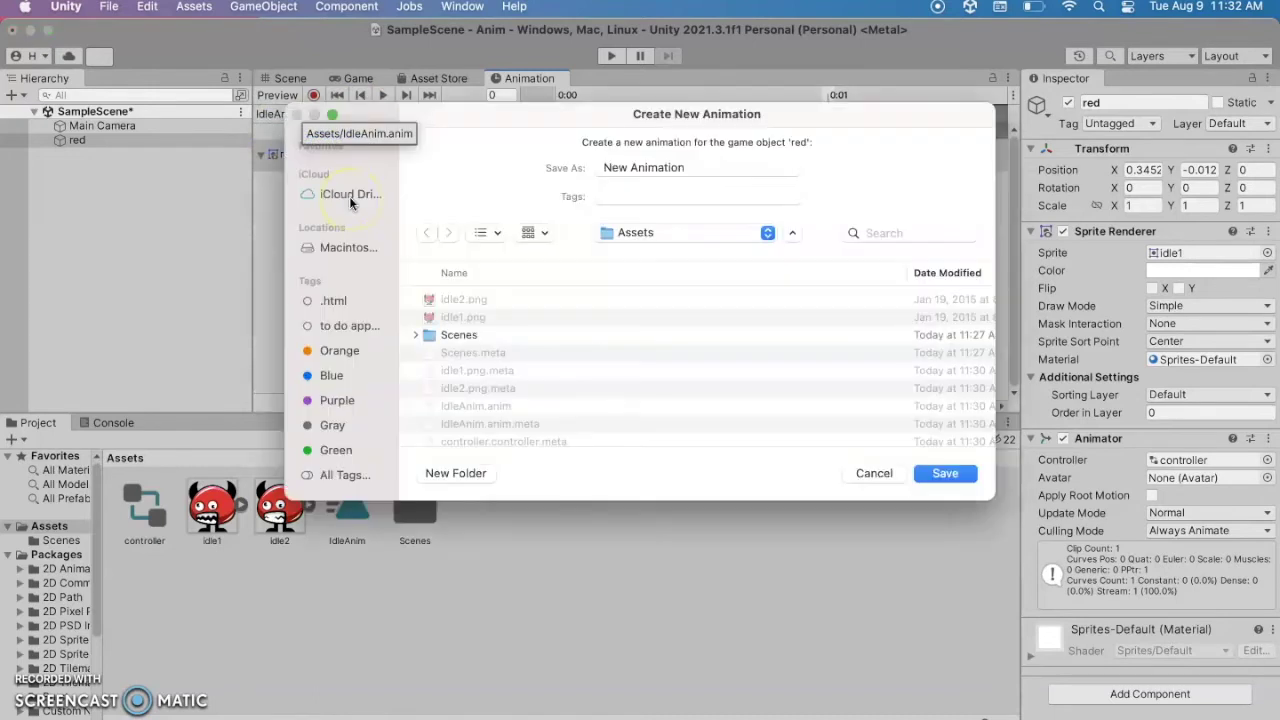
click(551, 157)
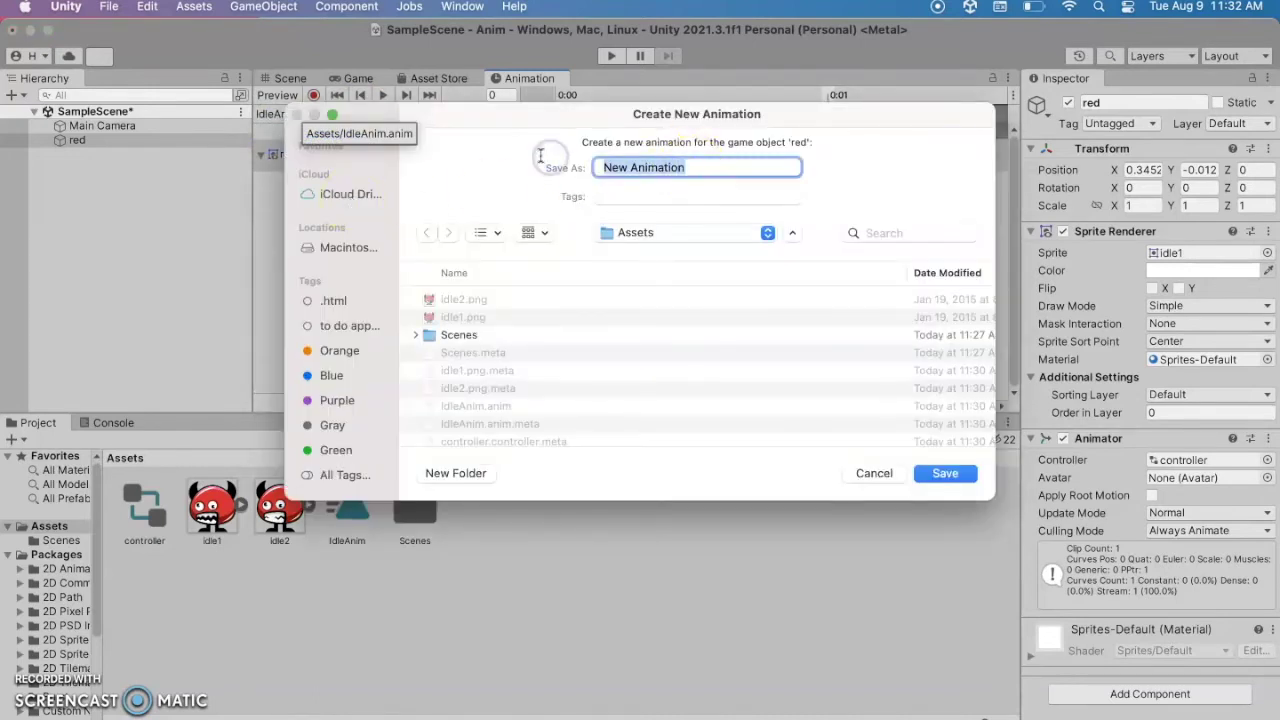
text(got)
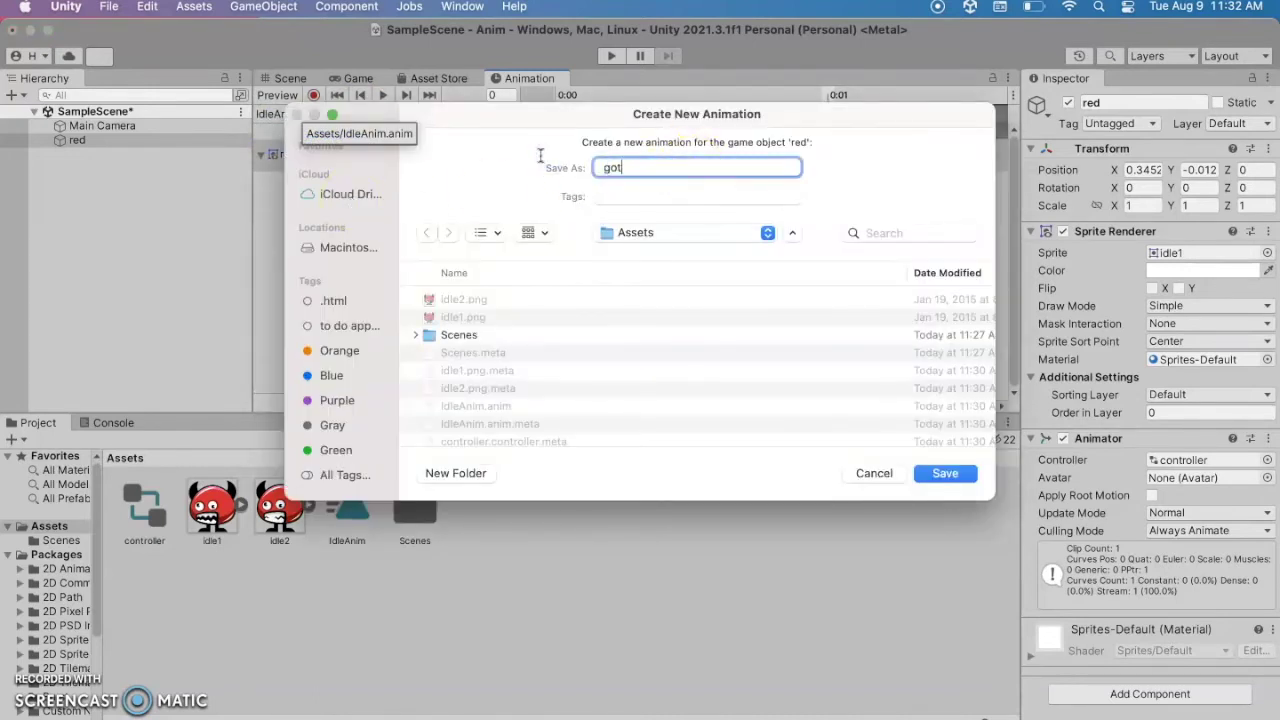
text(Hit)
key(Return)
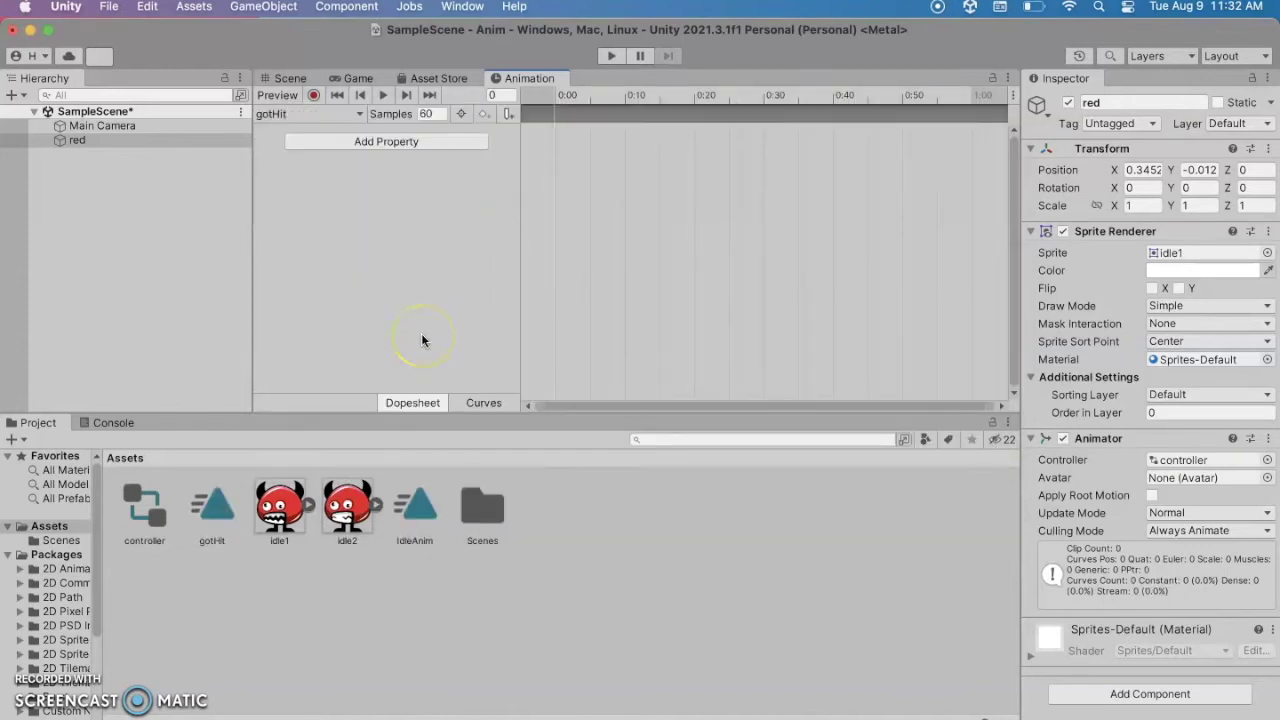
Import hit.png from Finder into the project's Assets folder.
key(super+Tab)
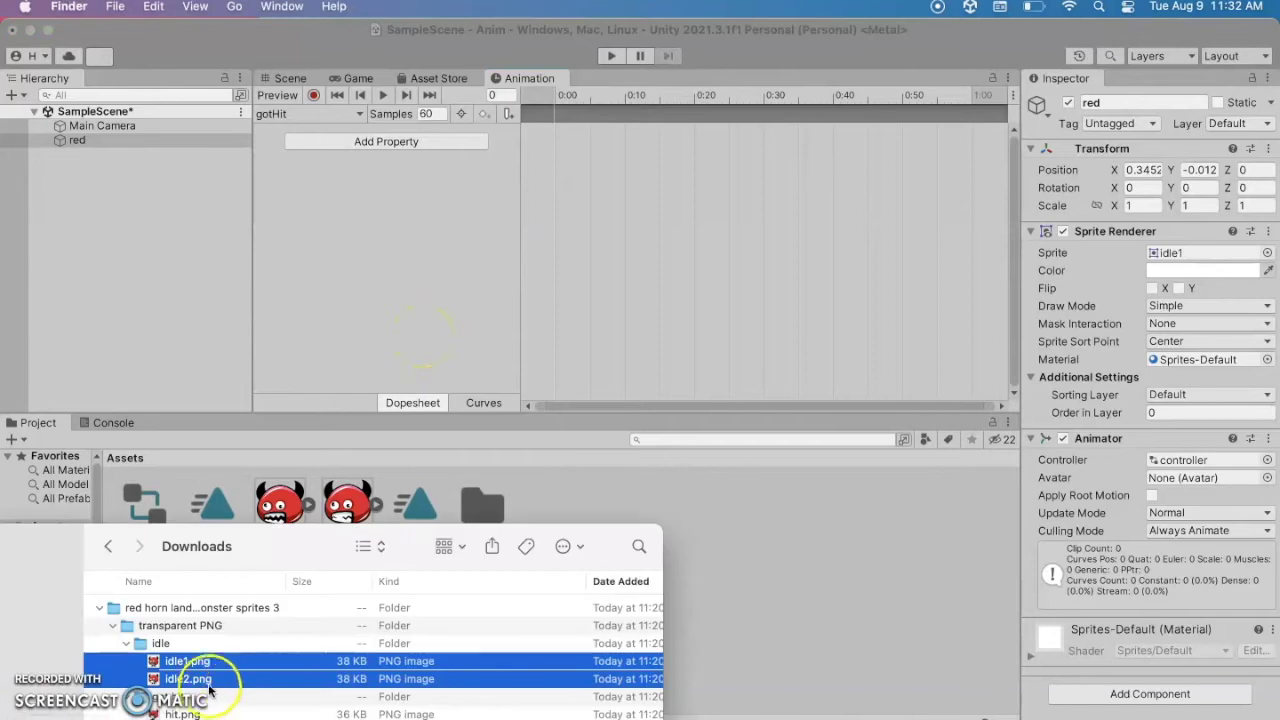
click(183, 714)
drag(183, 714, 771, 572)
click(763, 554)
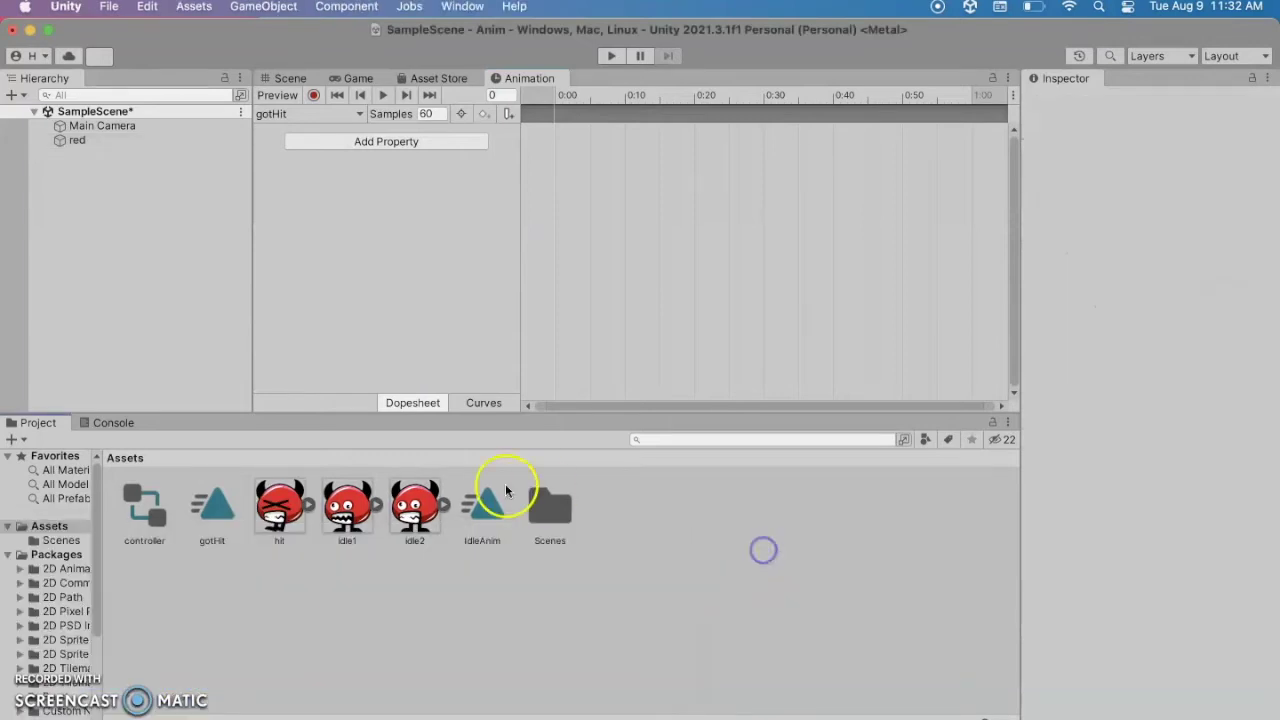
Key the hit sprite twice on the gotHit timeline and set Samples to 12.
click(268, 510)
drag(268, 510, 556, 158)
click(428, 114)
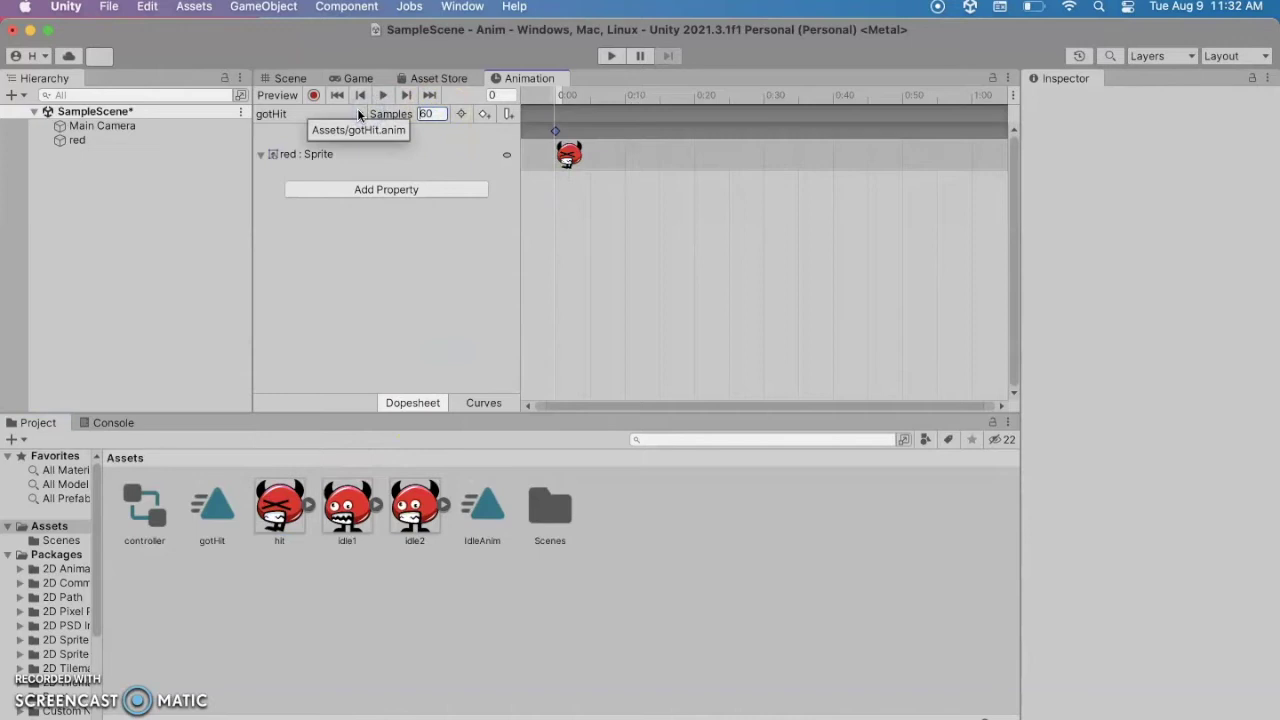
text(2)
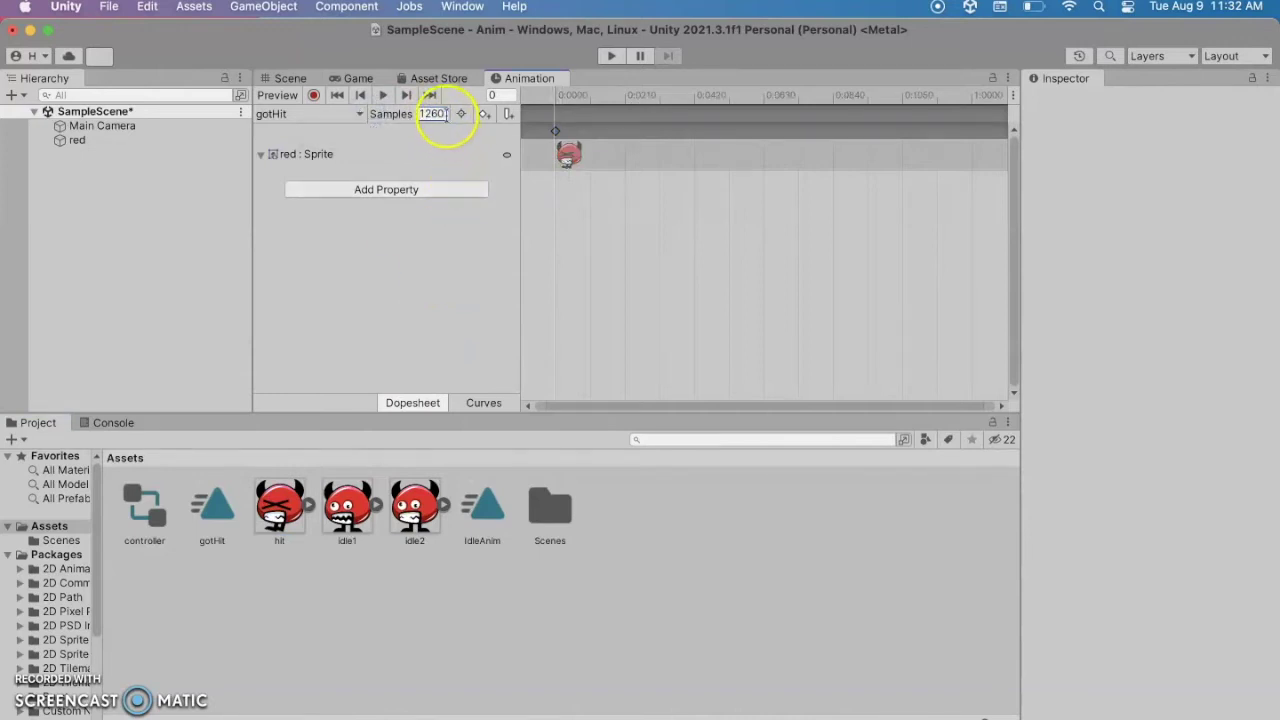
key(BackSpace)
key(BackSpace)
drag(286, 500, 660, 168)
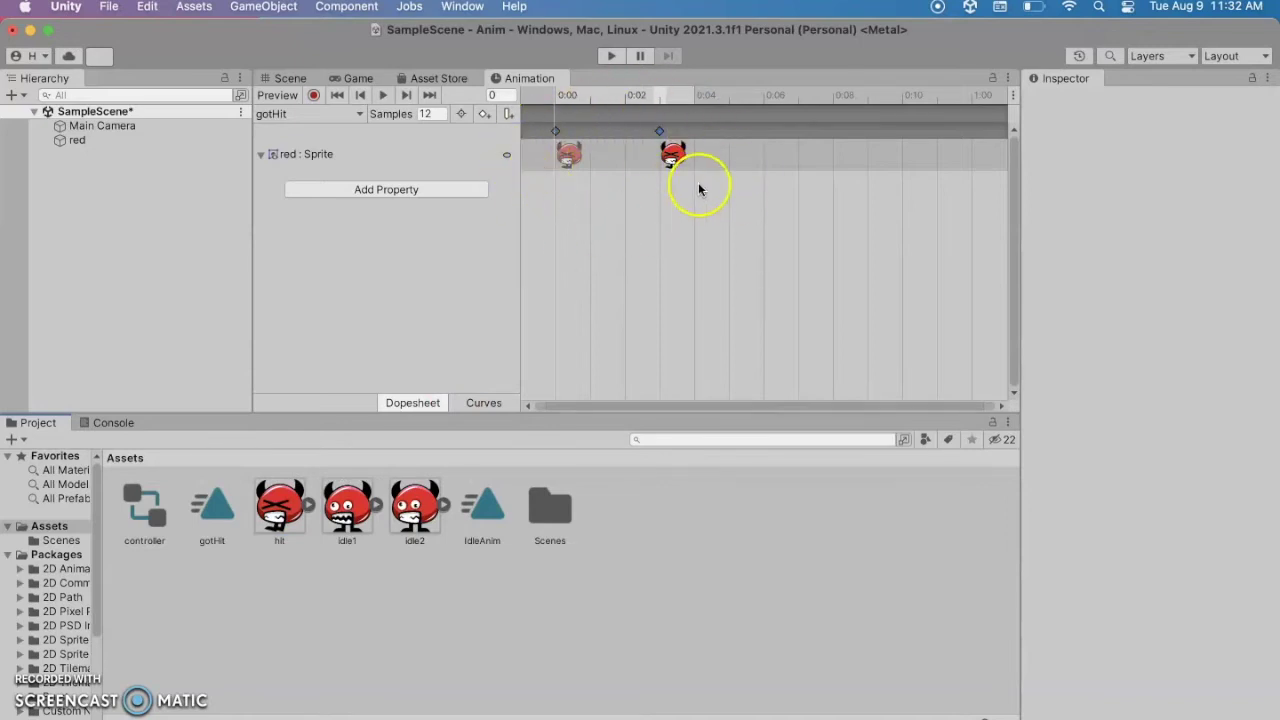
click(384, 96)
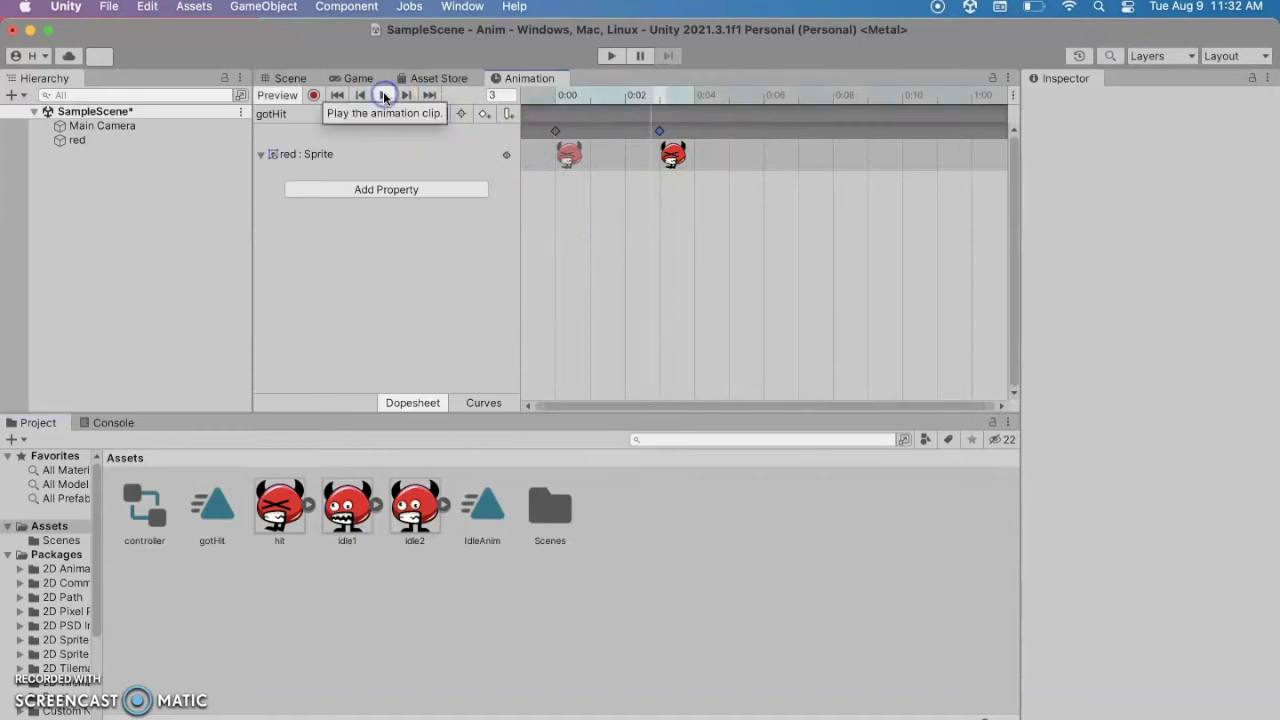
click(289, 78)
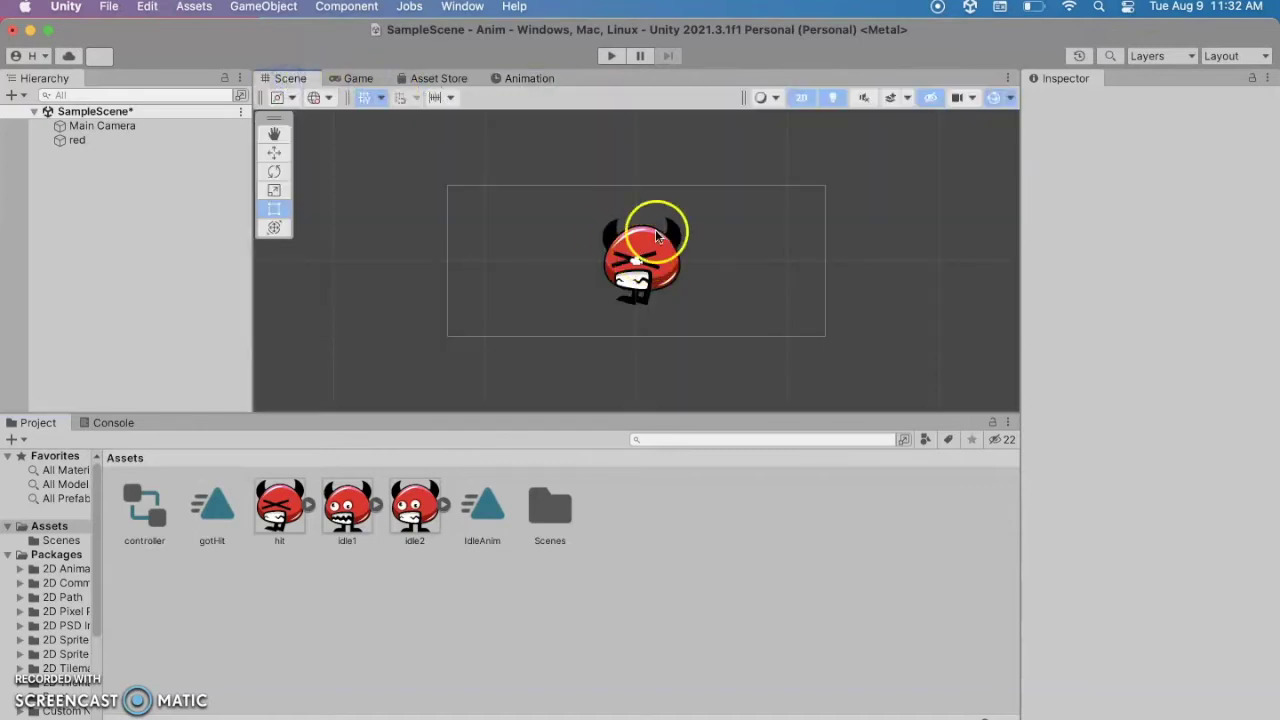
click(524, 78)
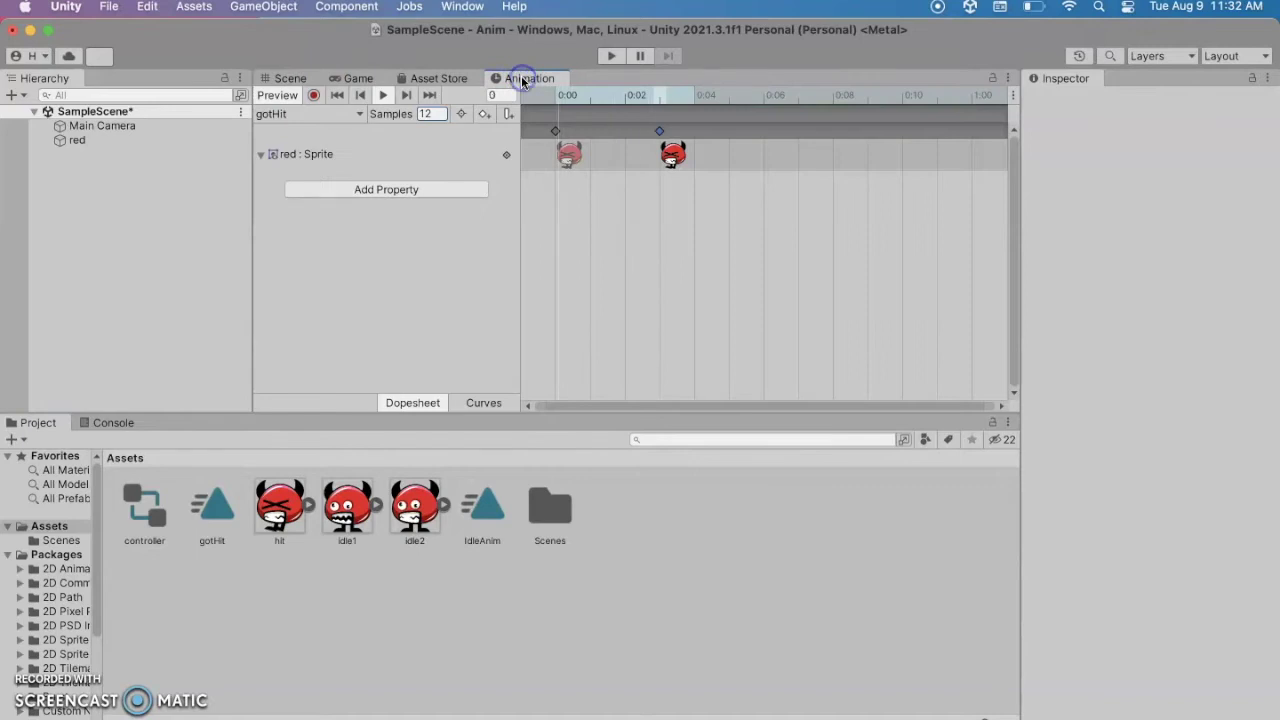
click(383, 94)
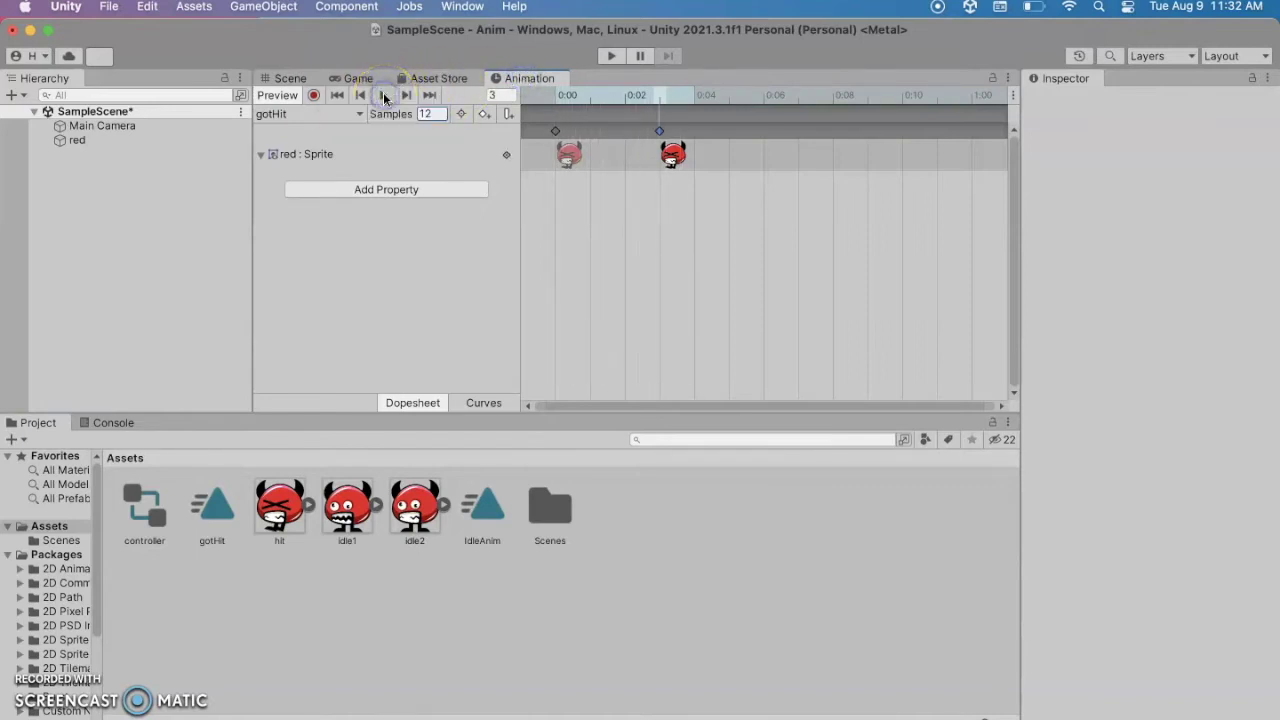
click(562, 177)
Open the Animator window showing the red monster's state graph.
click(463, 7)
mouse_move(590, 404)
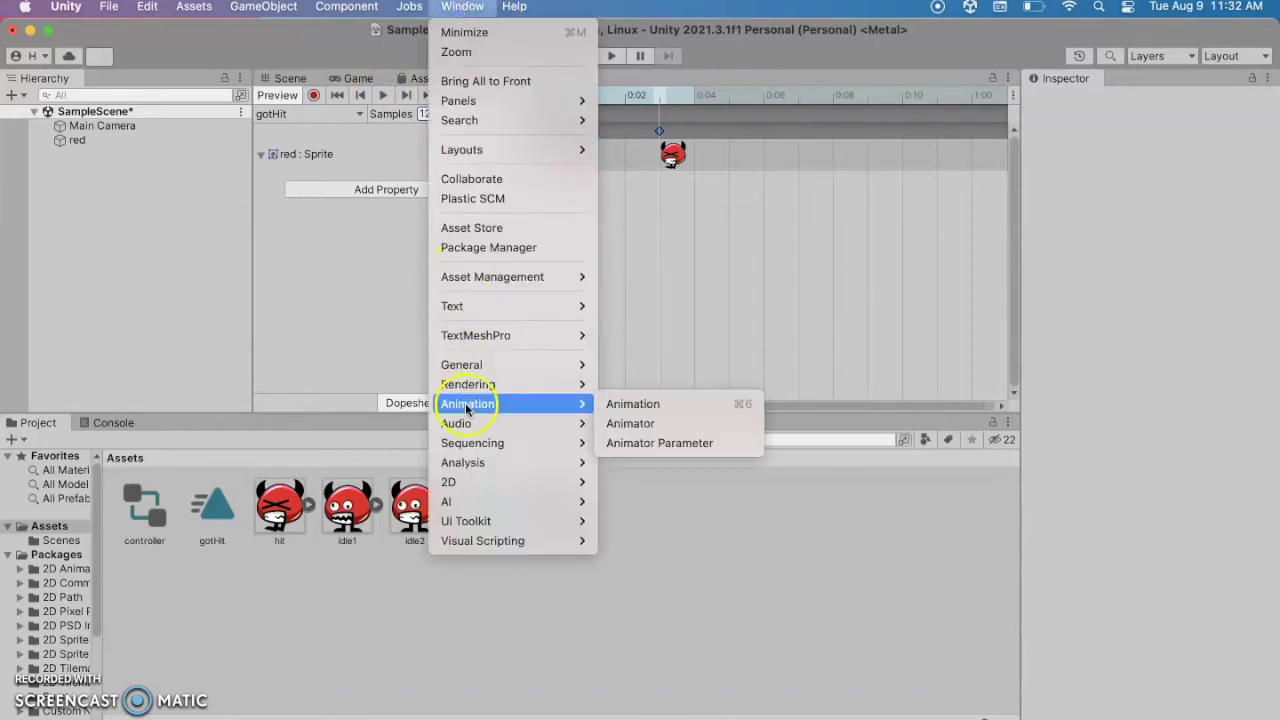
click(659, 424)
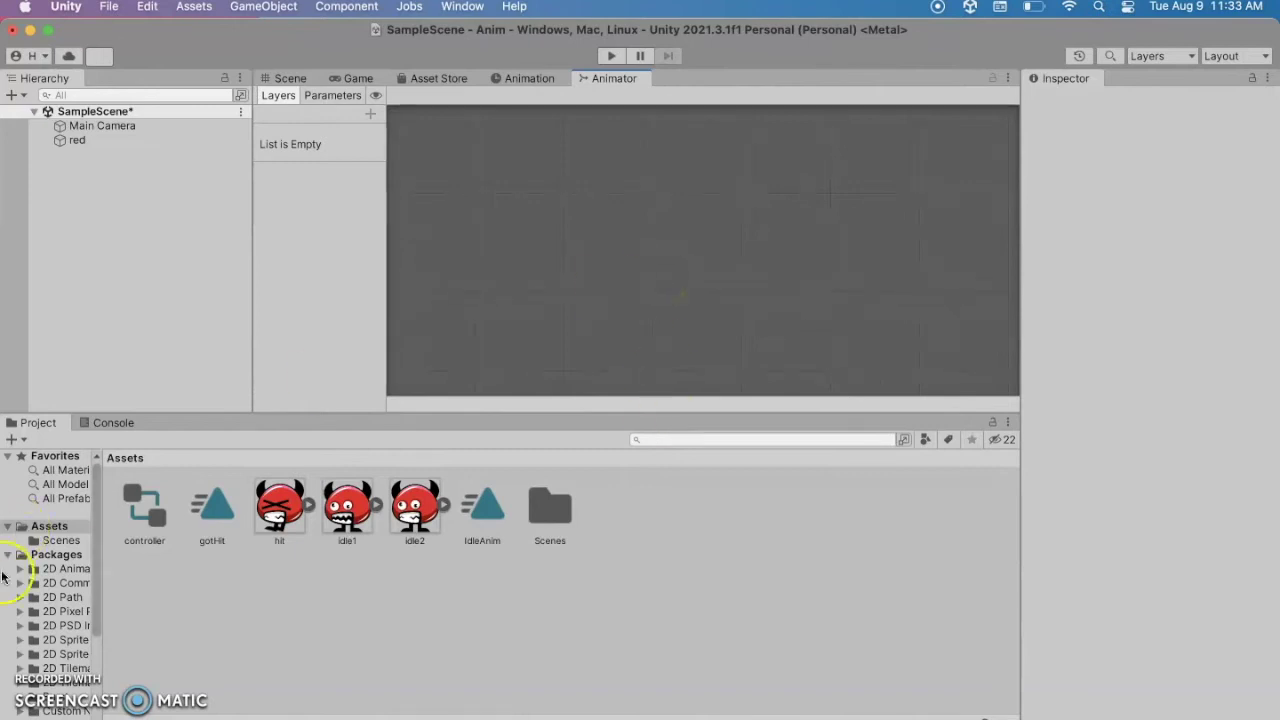
click(71, 145)
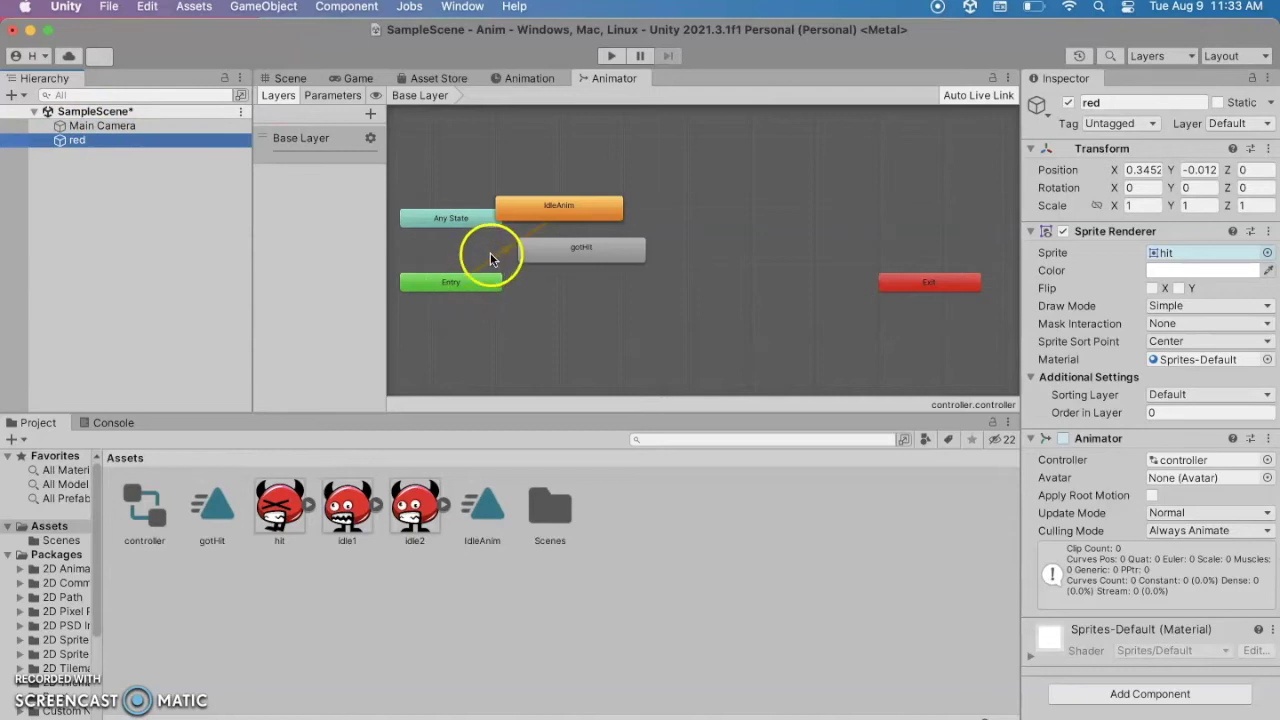
Zoom in and place IdleAnim above gotHit with clear space between them.
scroll(705, 210, up, 3)
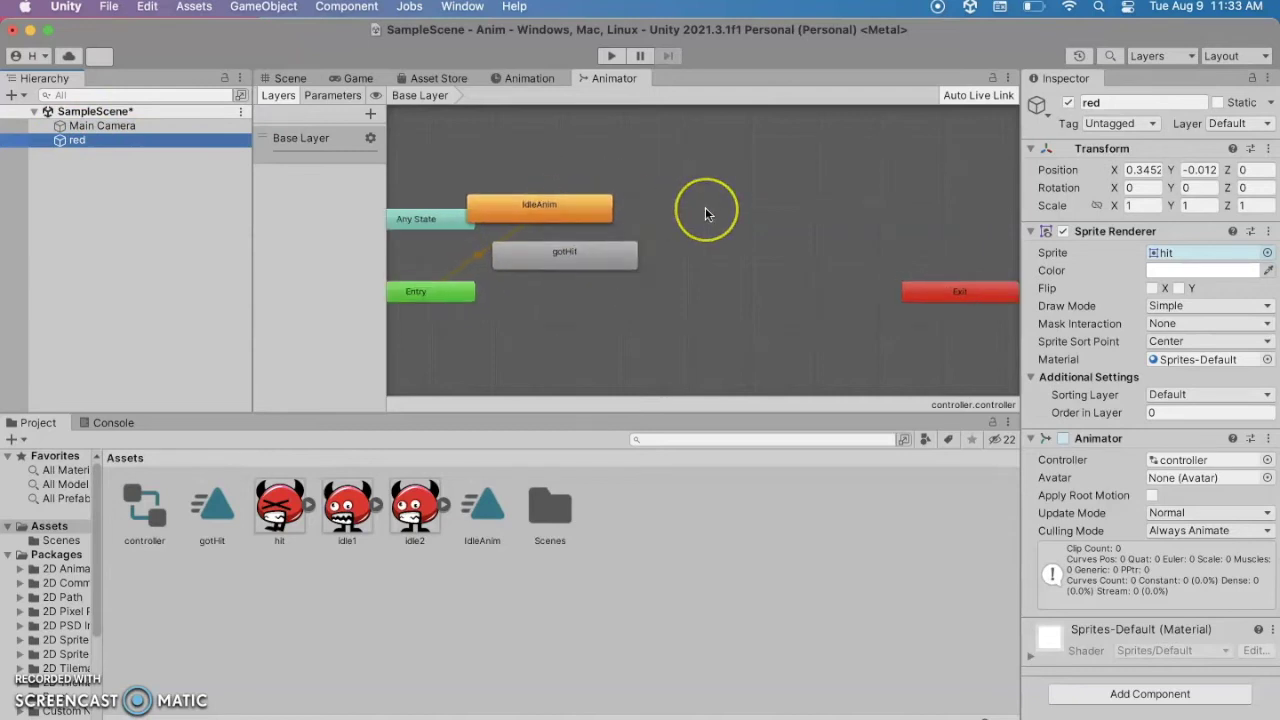
scroll(705, 213, up, 1)
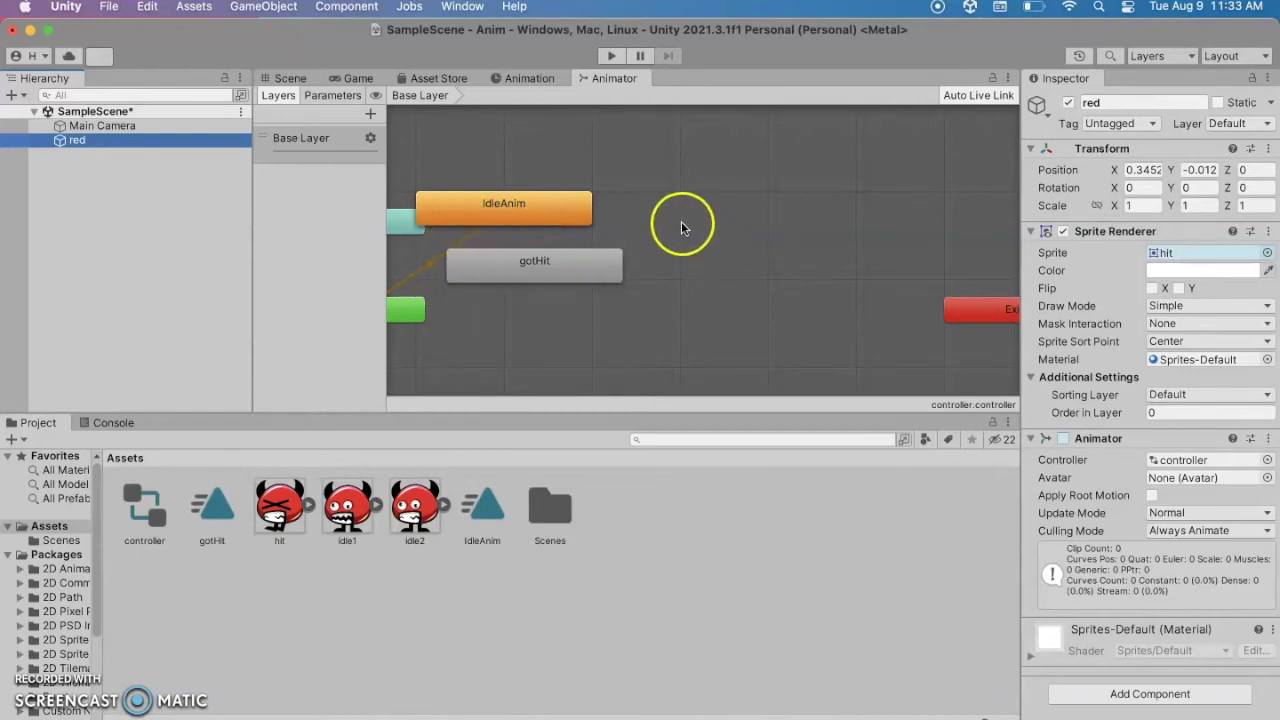
click(494, 277)
drag(494, 277, 595, 326)
click(590, 203)
drag(590, 203, 672, 192)
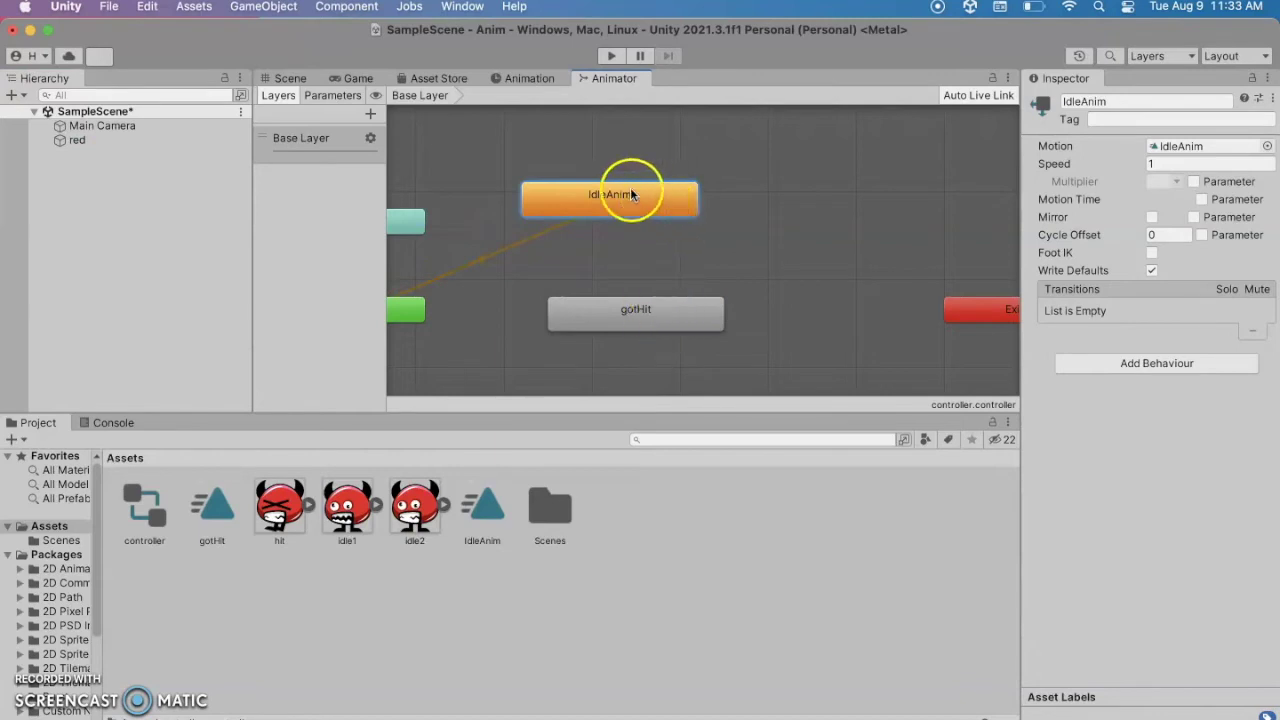
Make a transition from IdleAnim to gotHit.
right_click(629, 201)
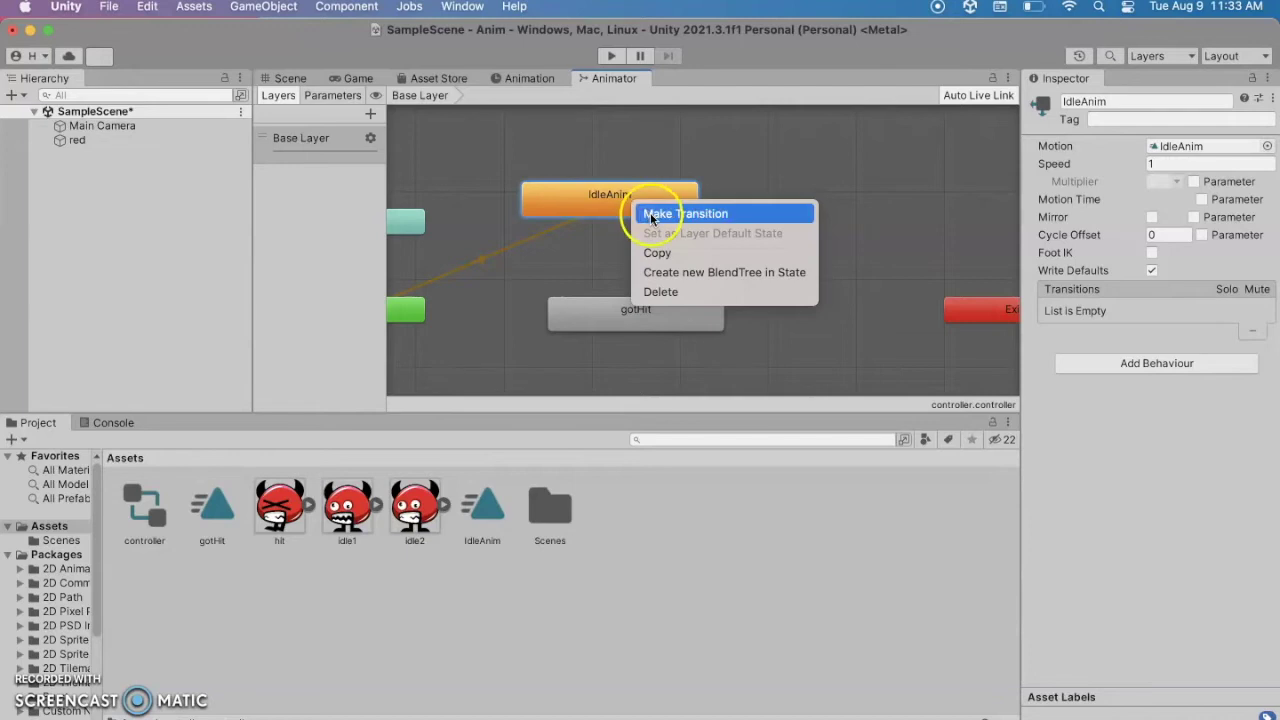
click(645, 213)
click(648, 310)
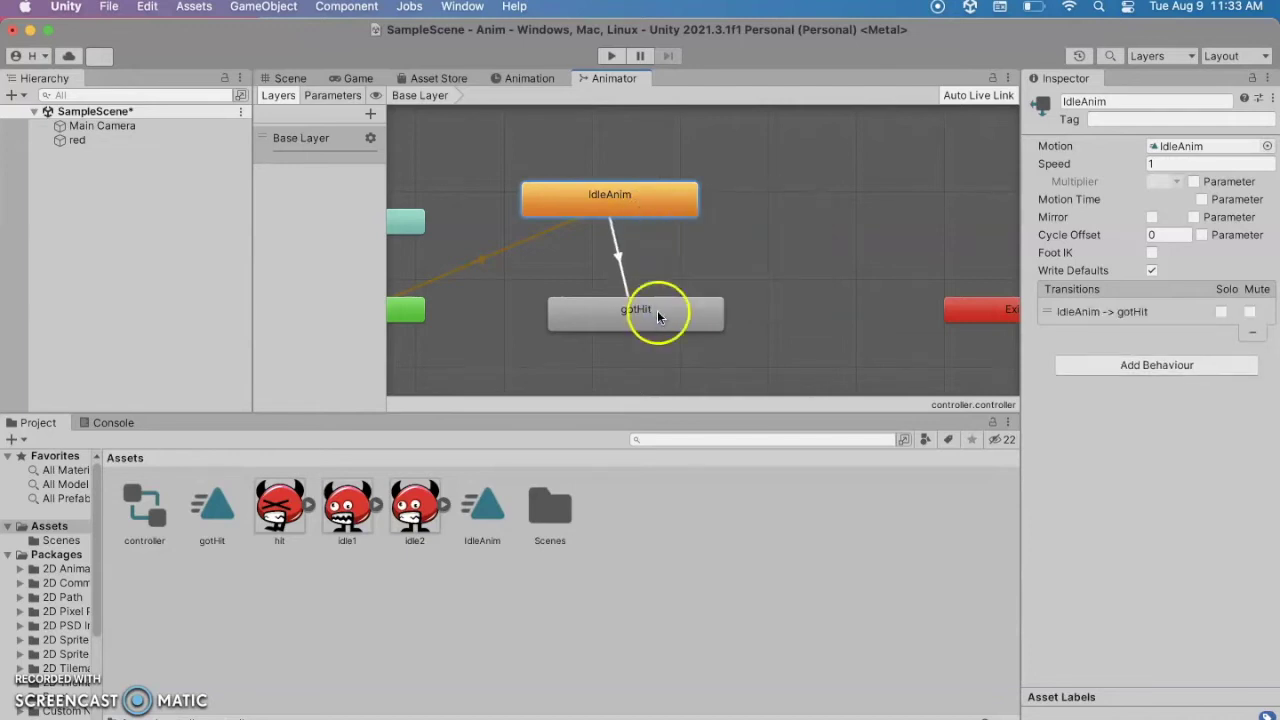
Make a return transition from gotHit back to IdleAnim.
click(686, 309)
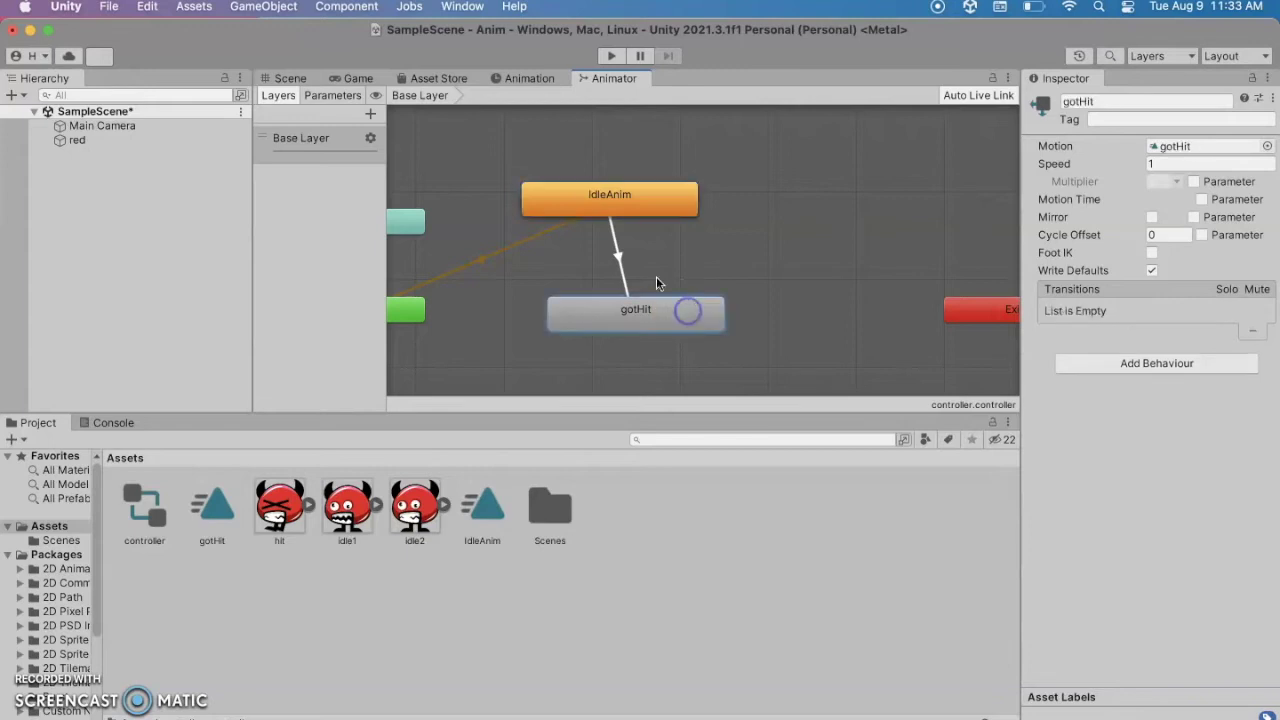
right_click(713, 313)
click(735, 329)
click(685, 211)
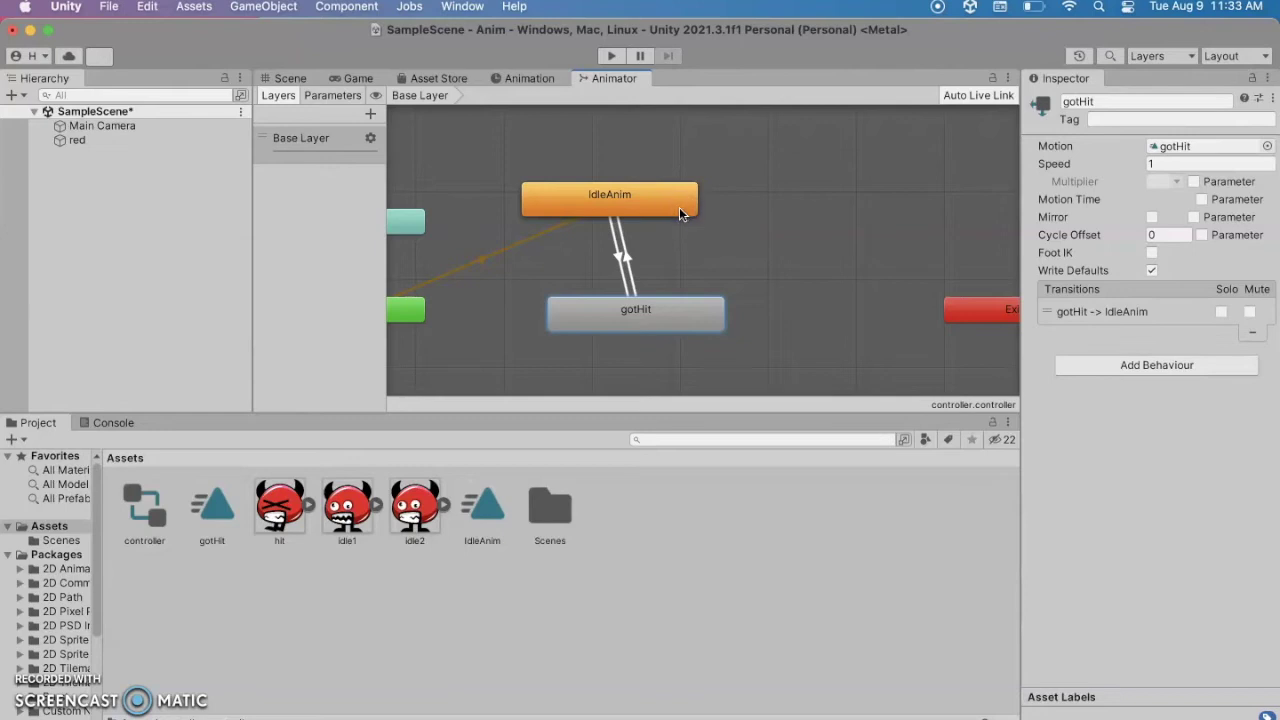
click(607, 202)
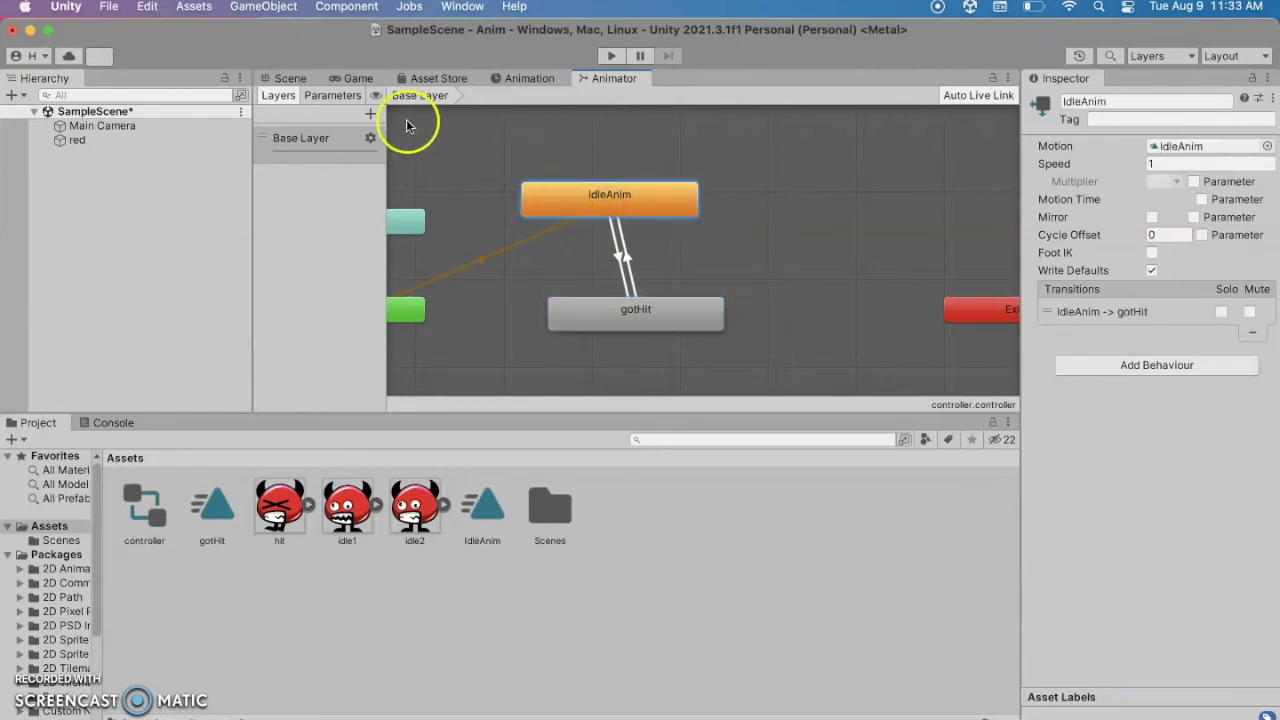
Add a Bool parameter named hit in the Animator's Parameters list.
click(333, 95)
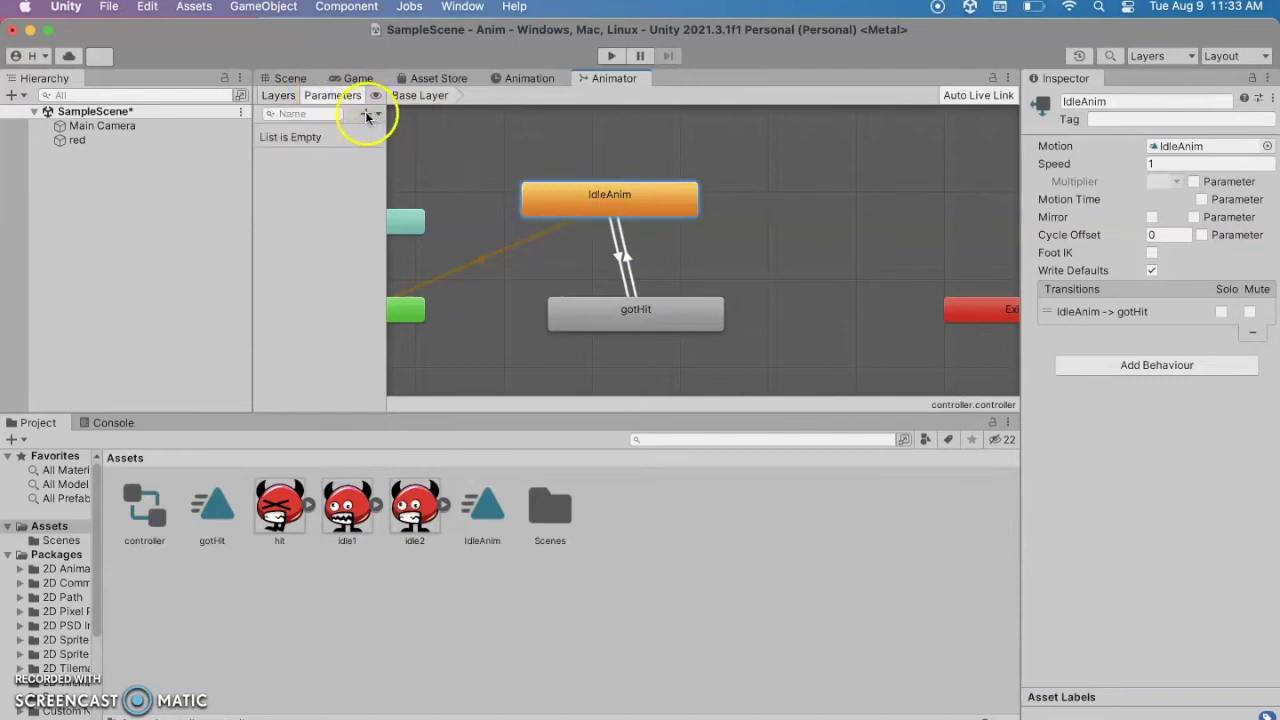
click(368, 114)
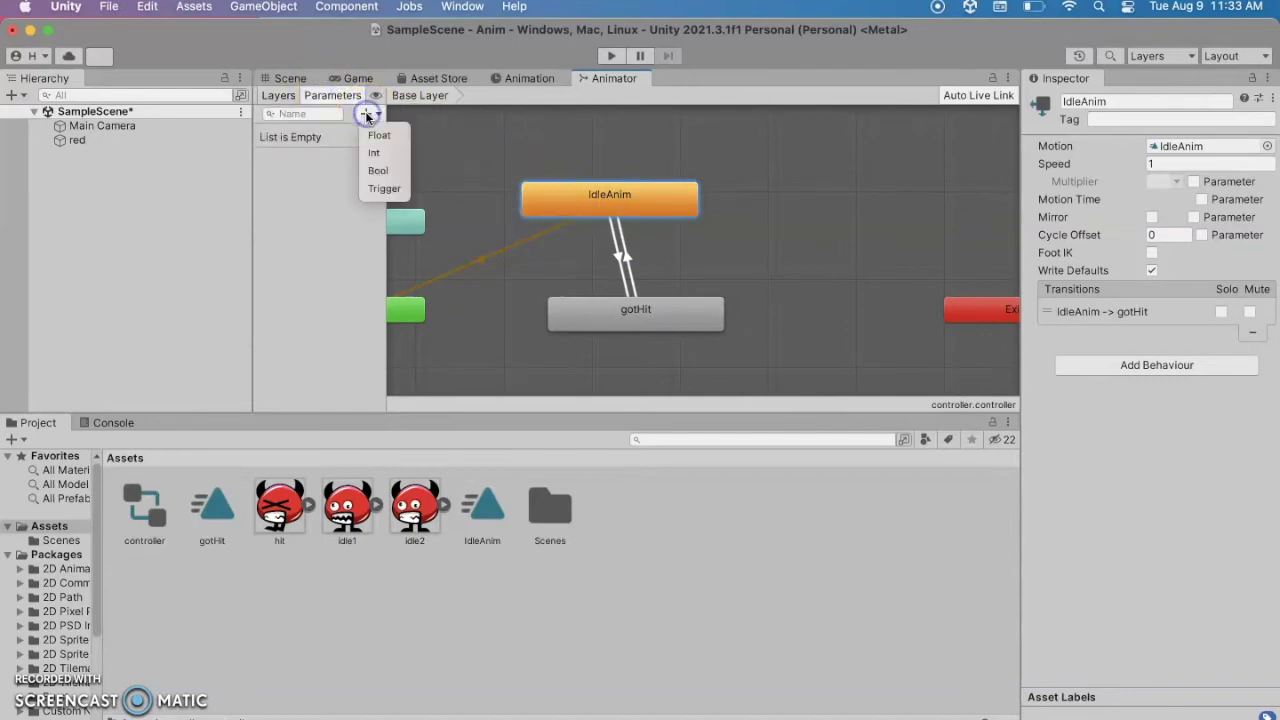
click(378, 172)
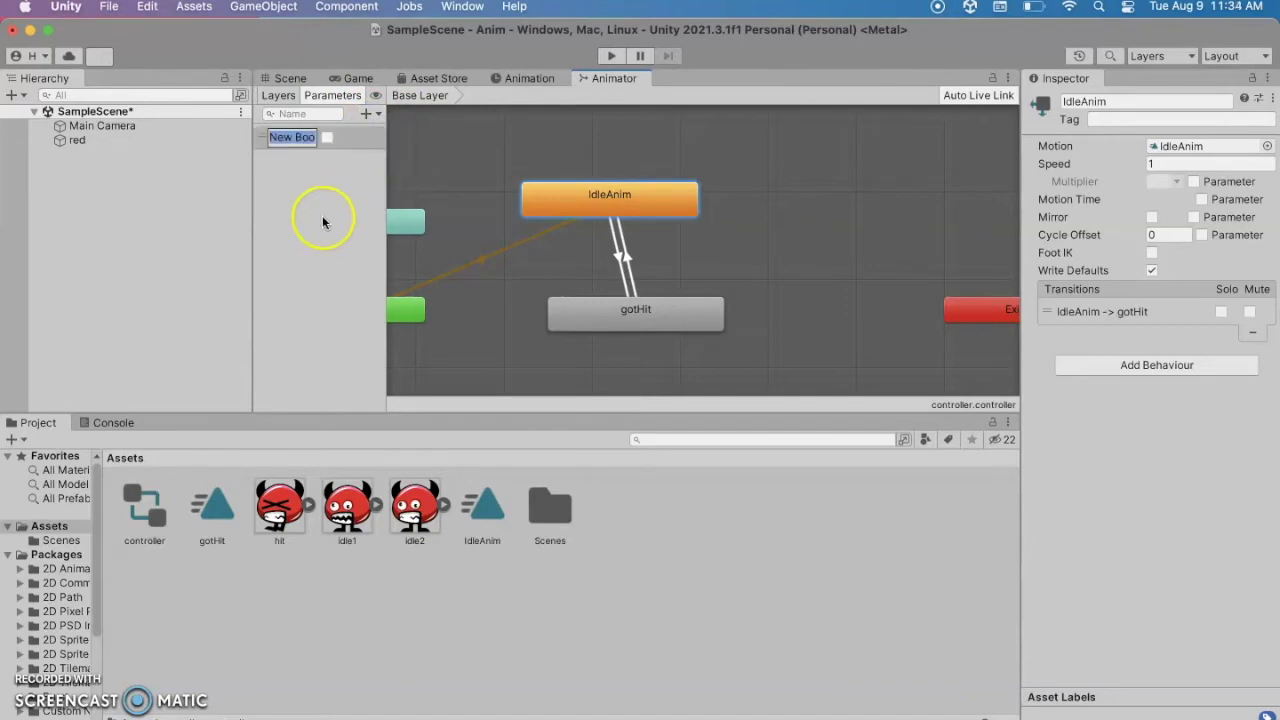
text(hit)
key(Return)
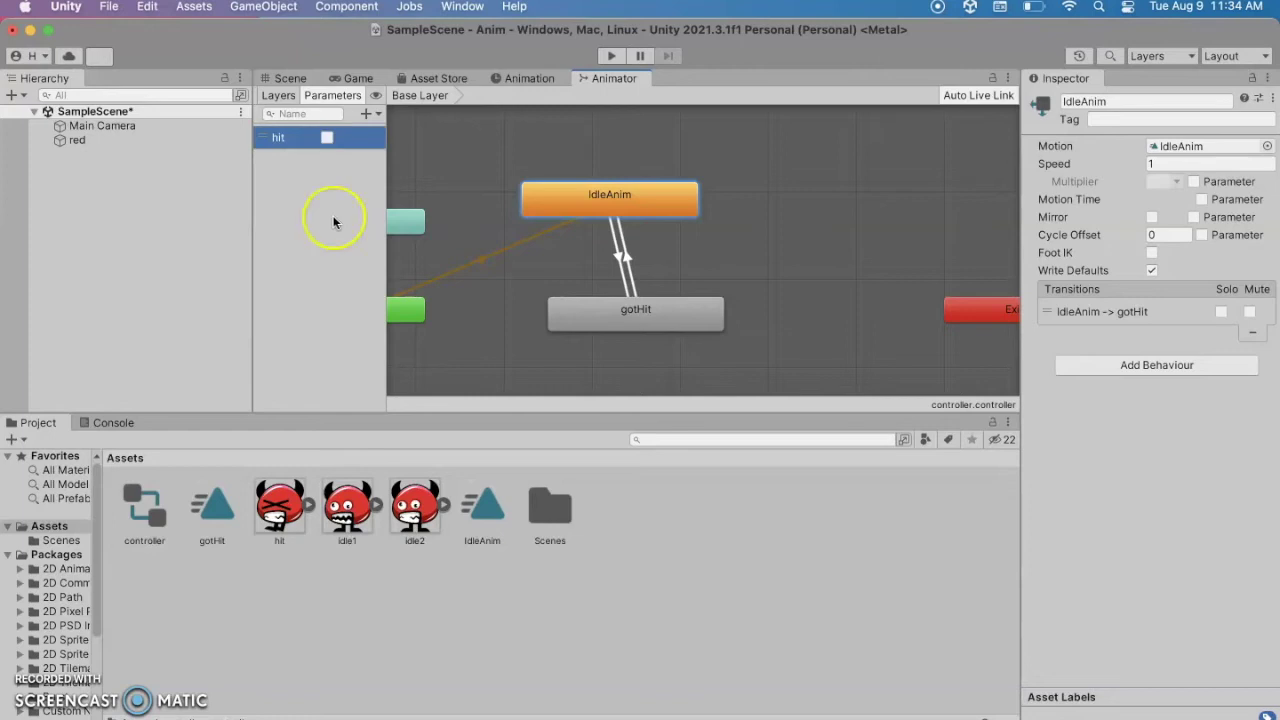
Turn off Has Exit Time and set Transition Duration to 0 on IdleAnim→gotHit.
click(617, 253)
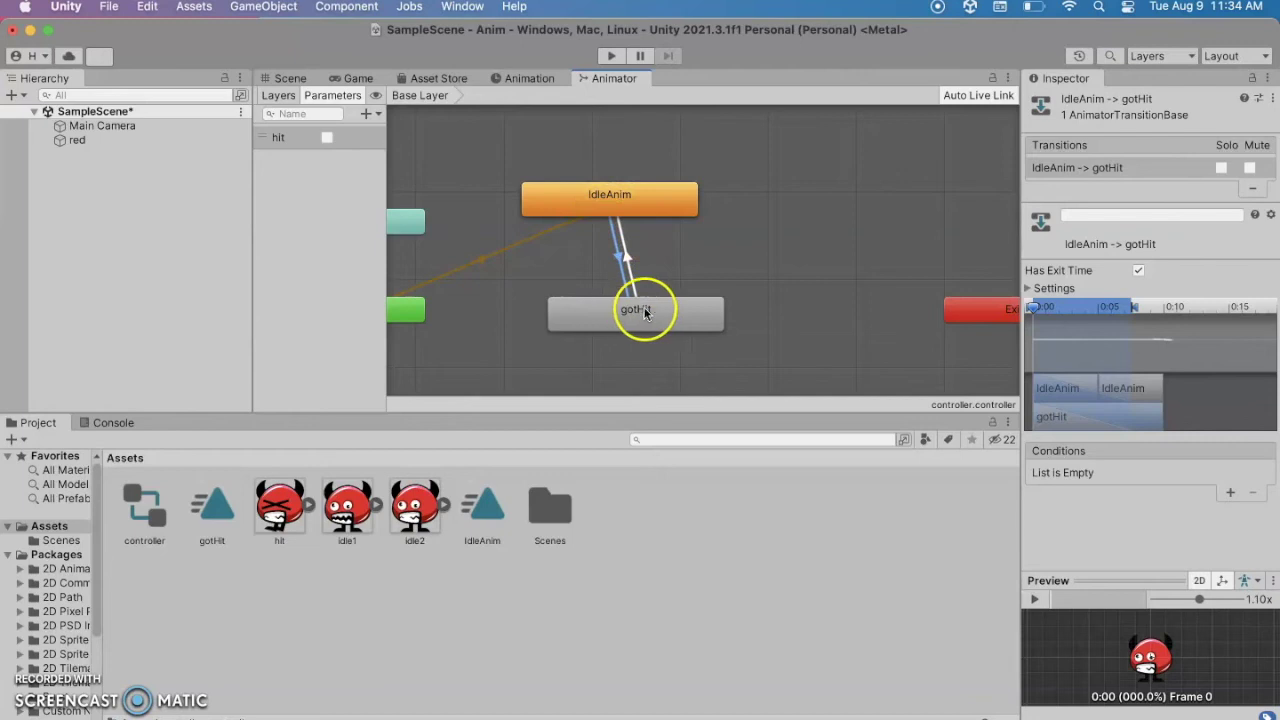
click(1029, 289)
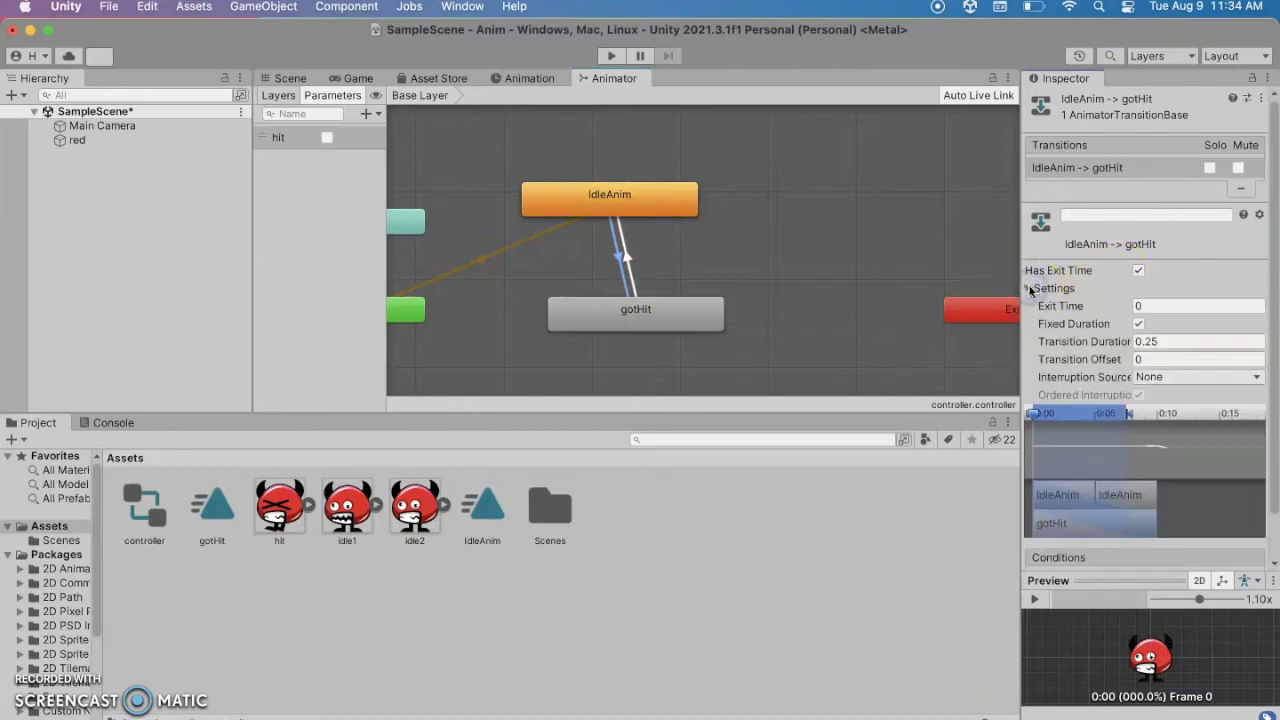
click(1138, 271)
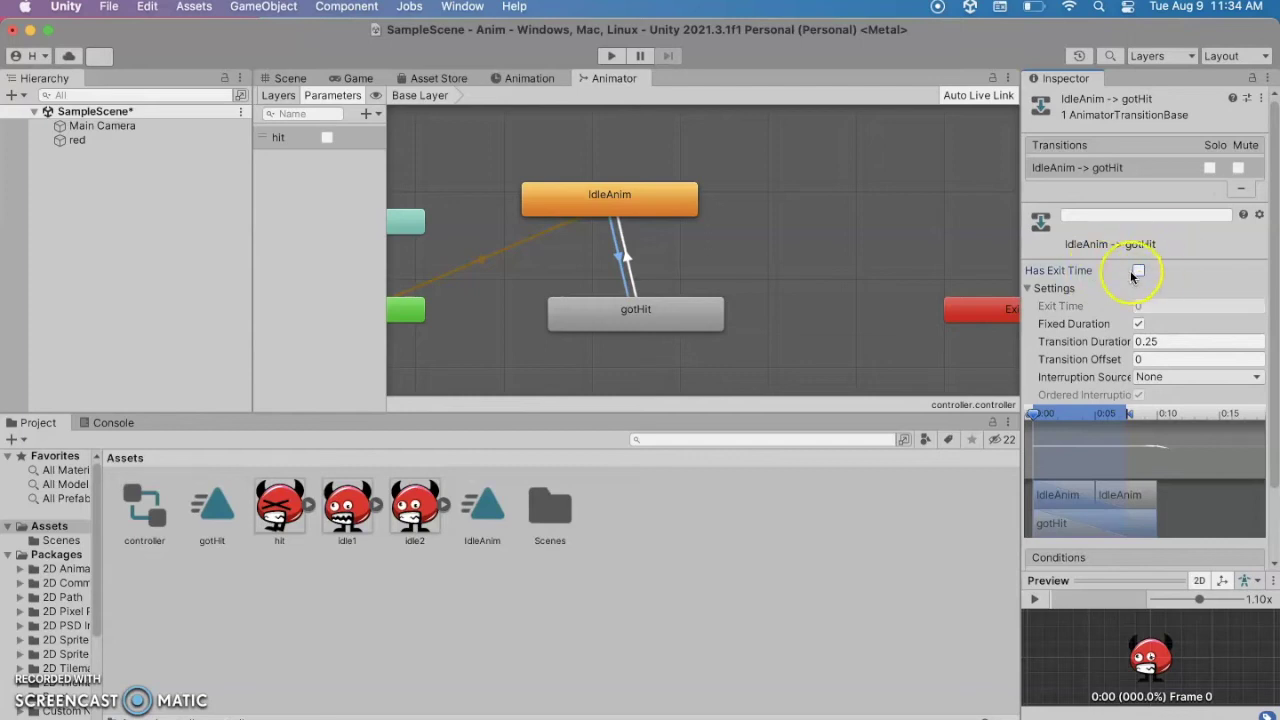
click(1110, 340)
text(0)
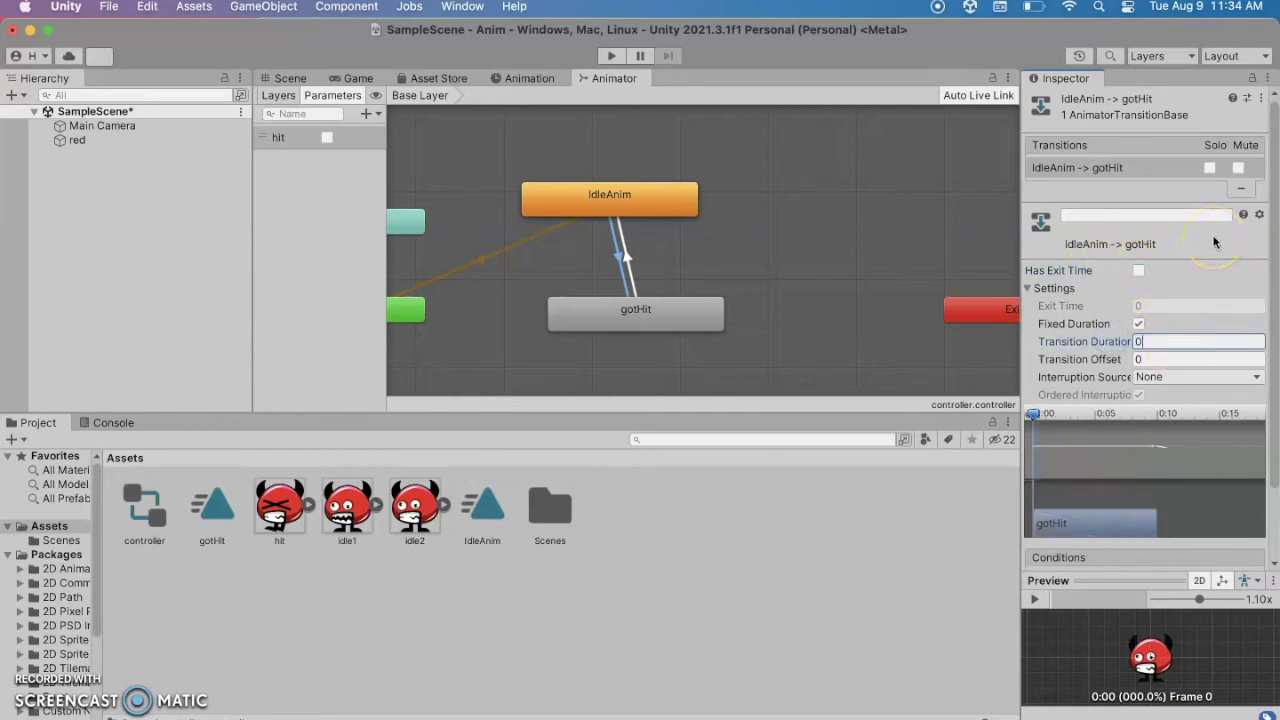
scroll(1157, 330, down, 2)
click(1157, 337)
click(1125, 460)
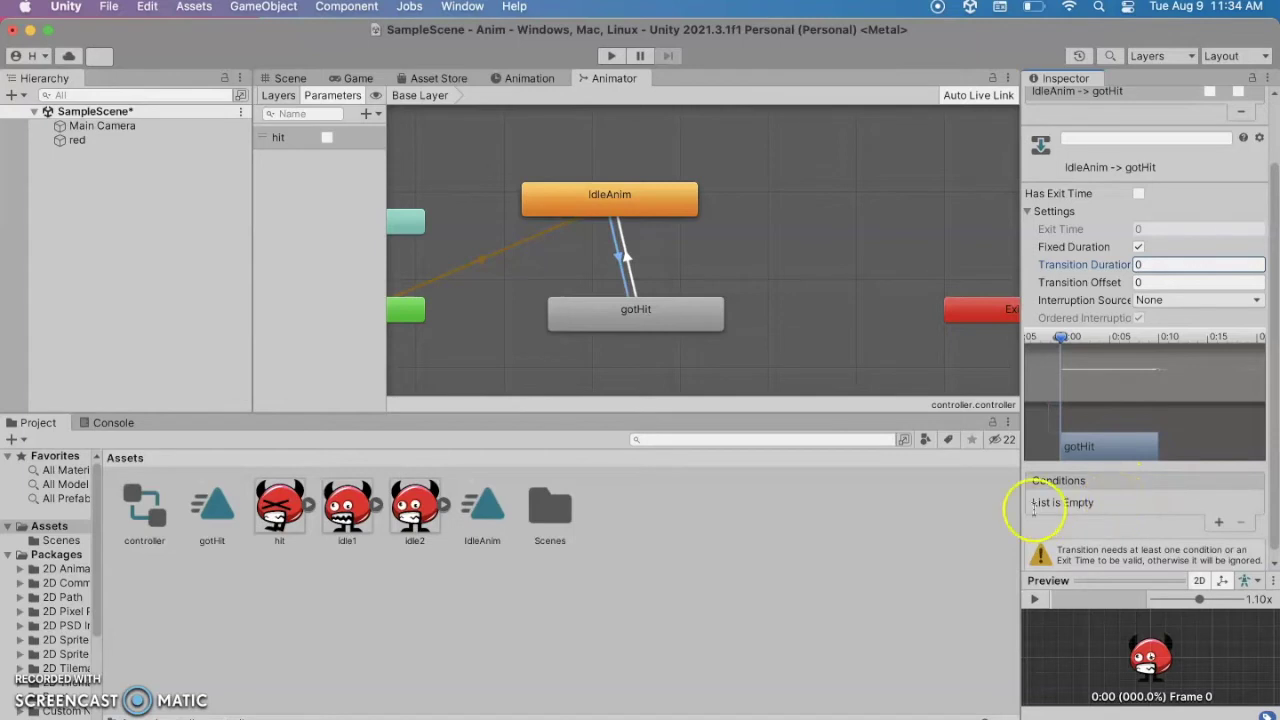
Add a condition hit = true to the IdleAnim→gotHit transition.
click(1219, 521)
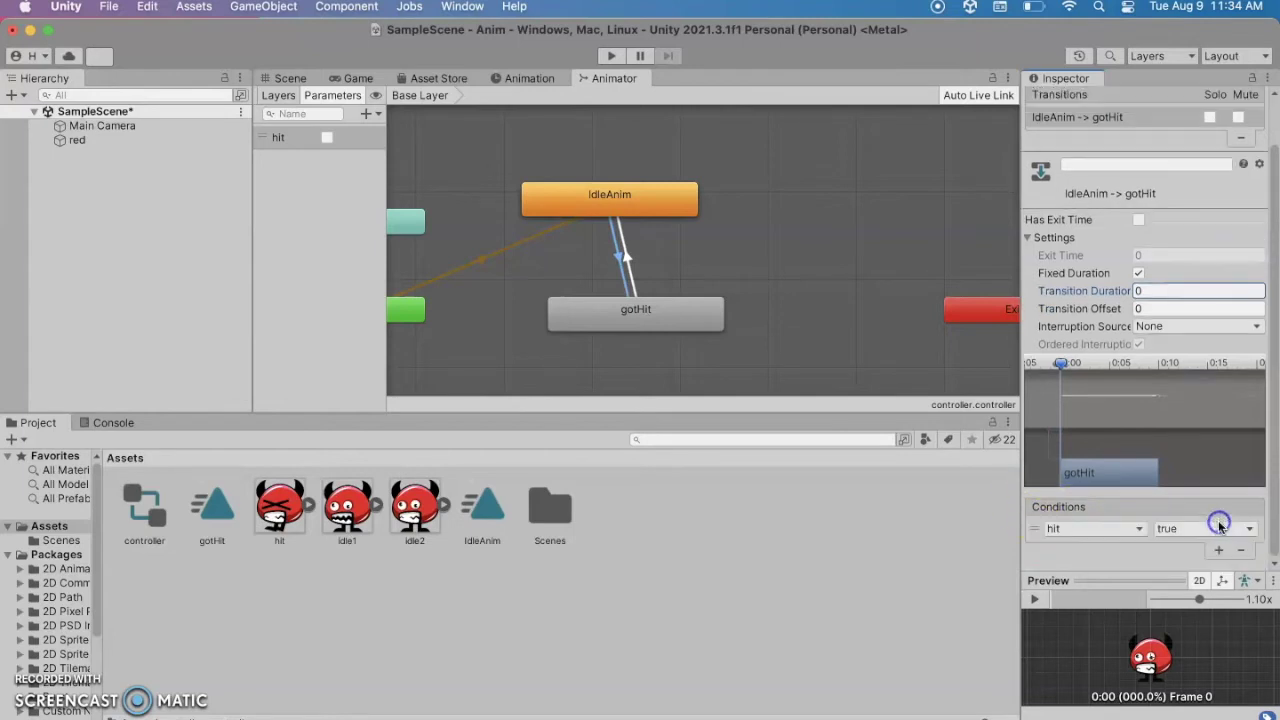
click(1139, 528)
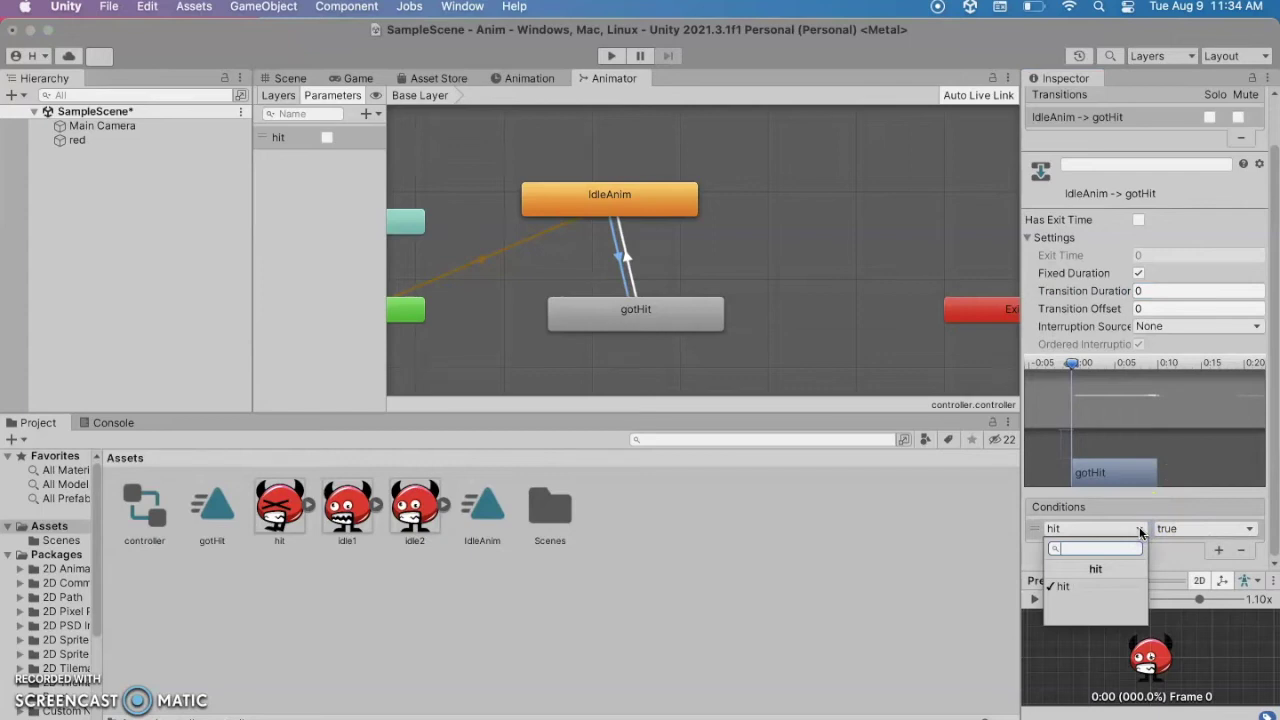
click(1143, 505)
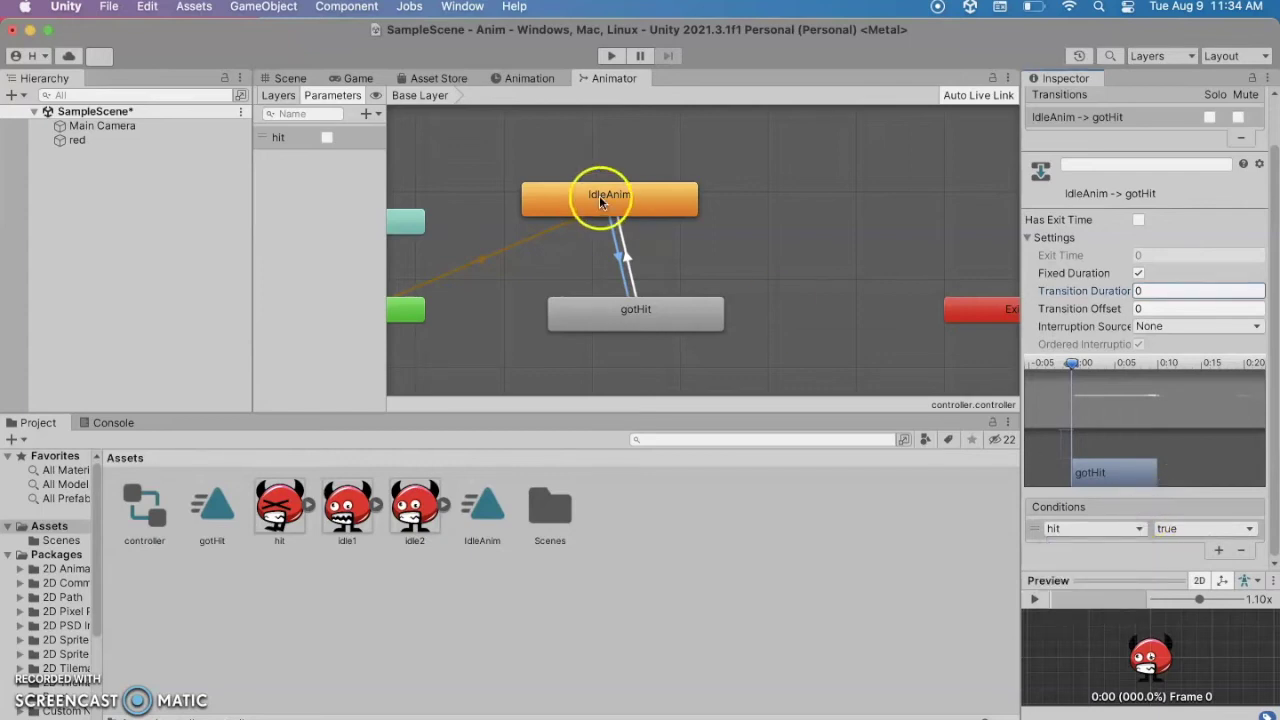
On gotHit→IdleAnim, disable exit time, set duration 0, and require hit = false.
click(627, 258)
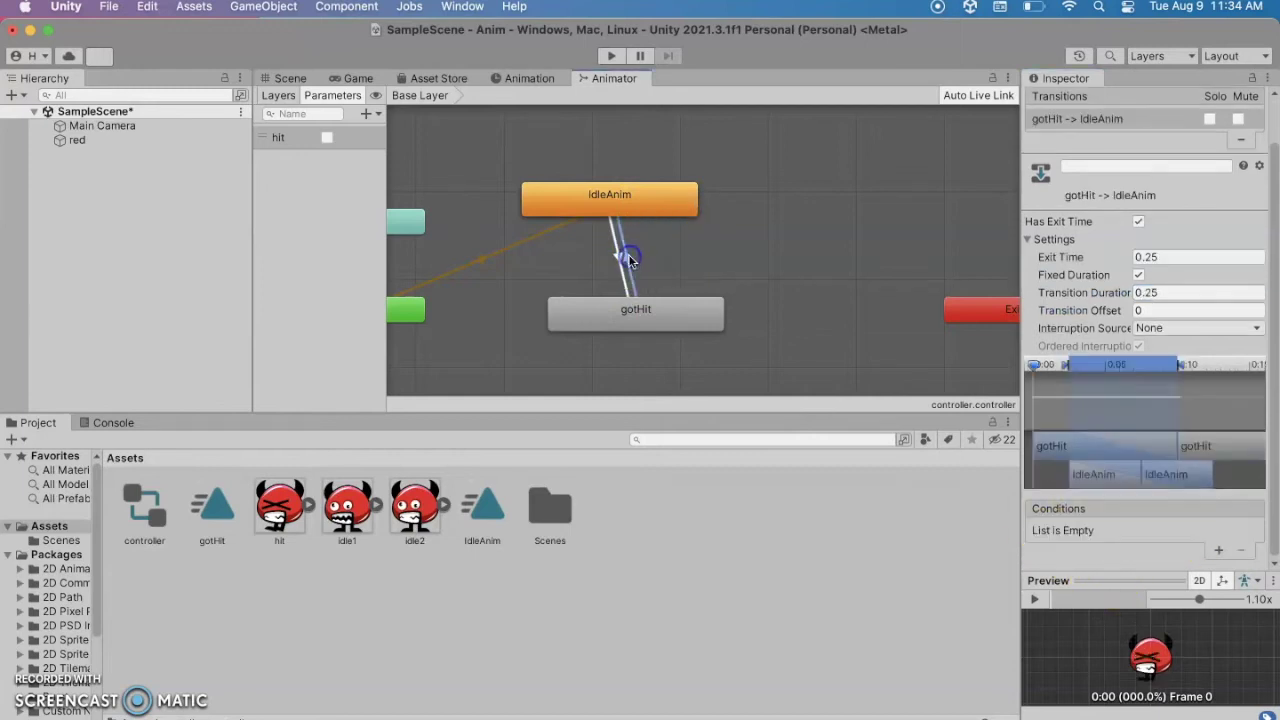
click(1138, 222)
drag(1169, 292, 1038, 288)
text(0)
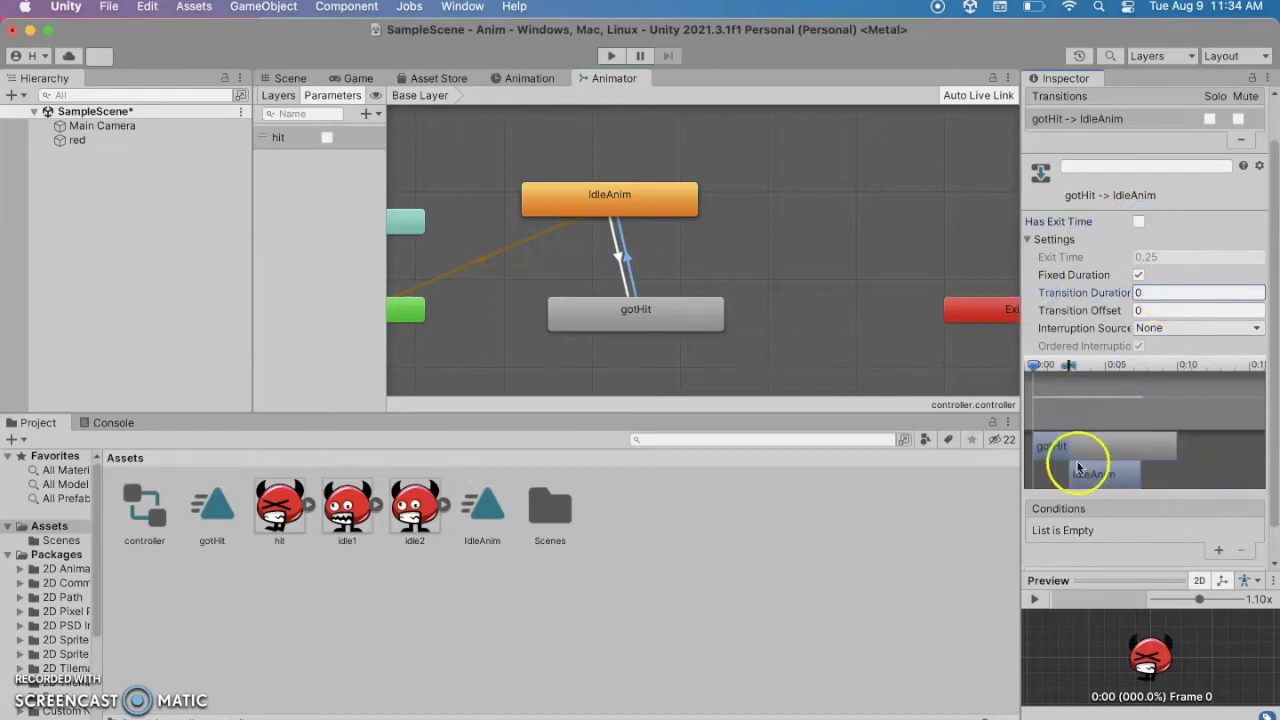
click(1218, 550)
click(1248, 530)
click(1223, 553)
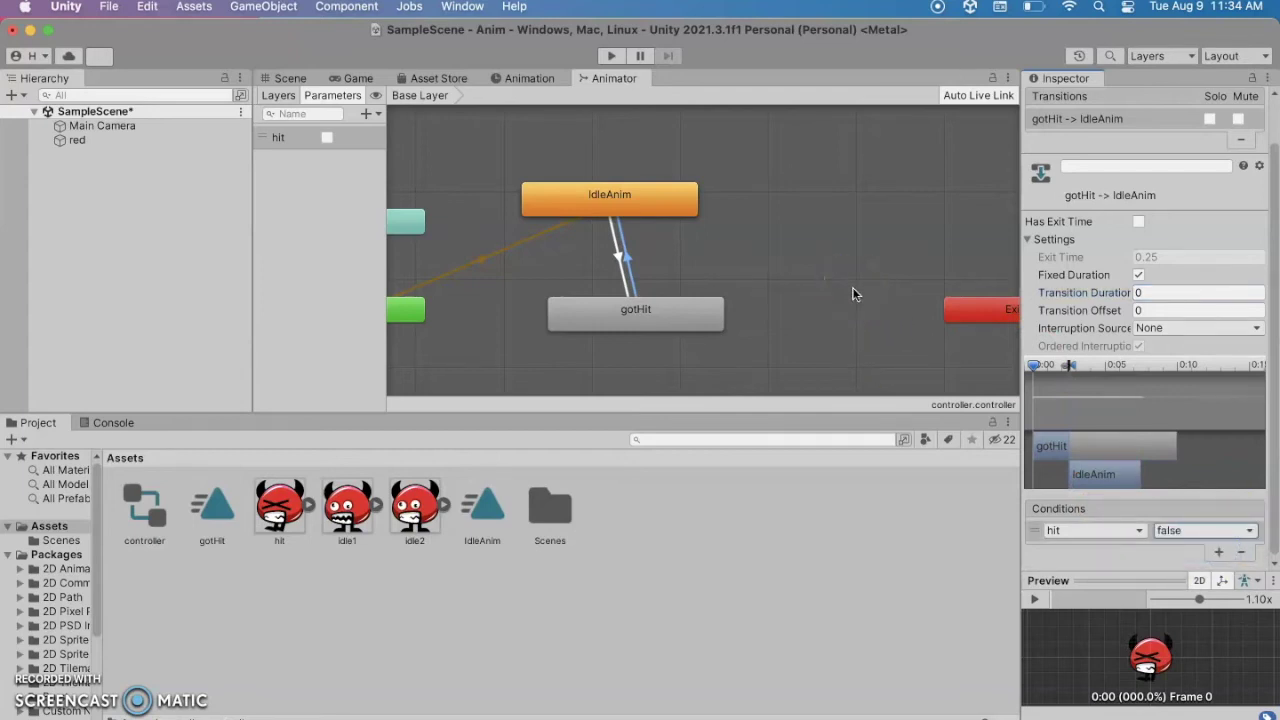
Switch to the Scene view and create a UI Button - TextMeshPro.
click(288, 79)
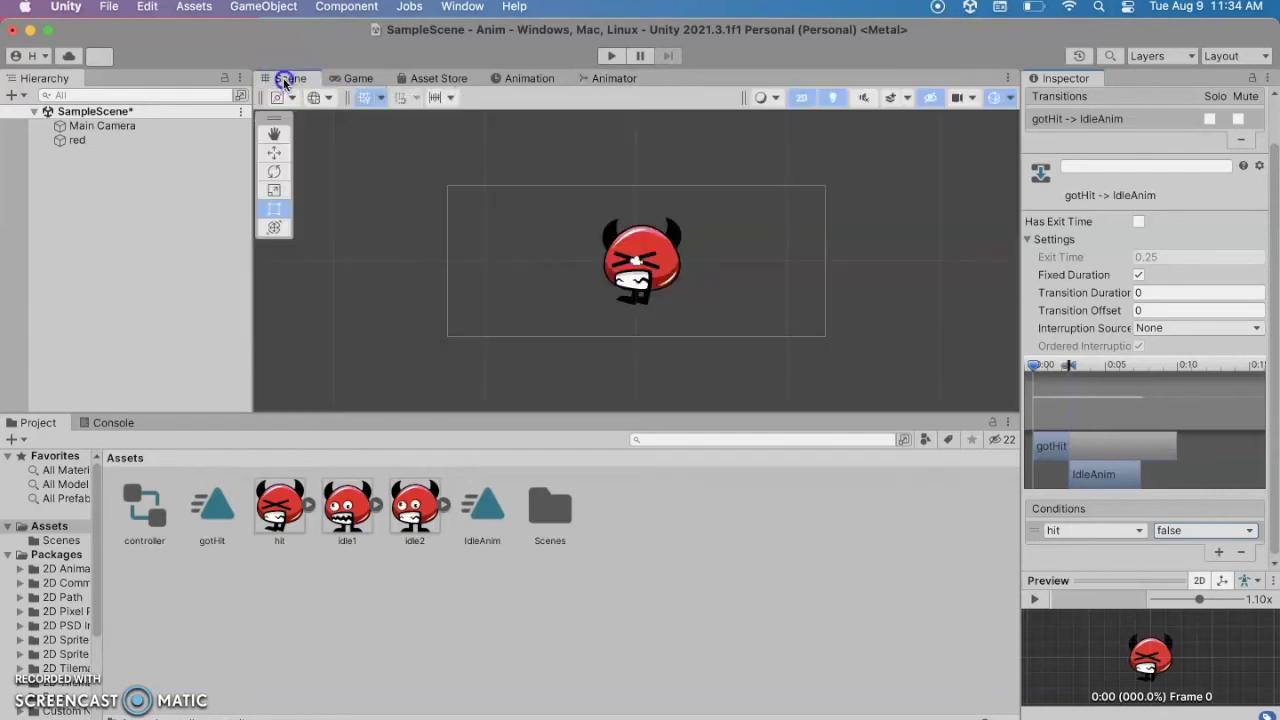
click(540, 200)
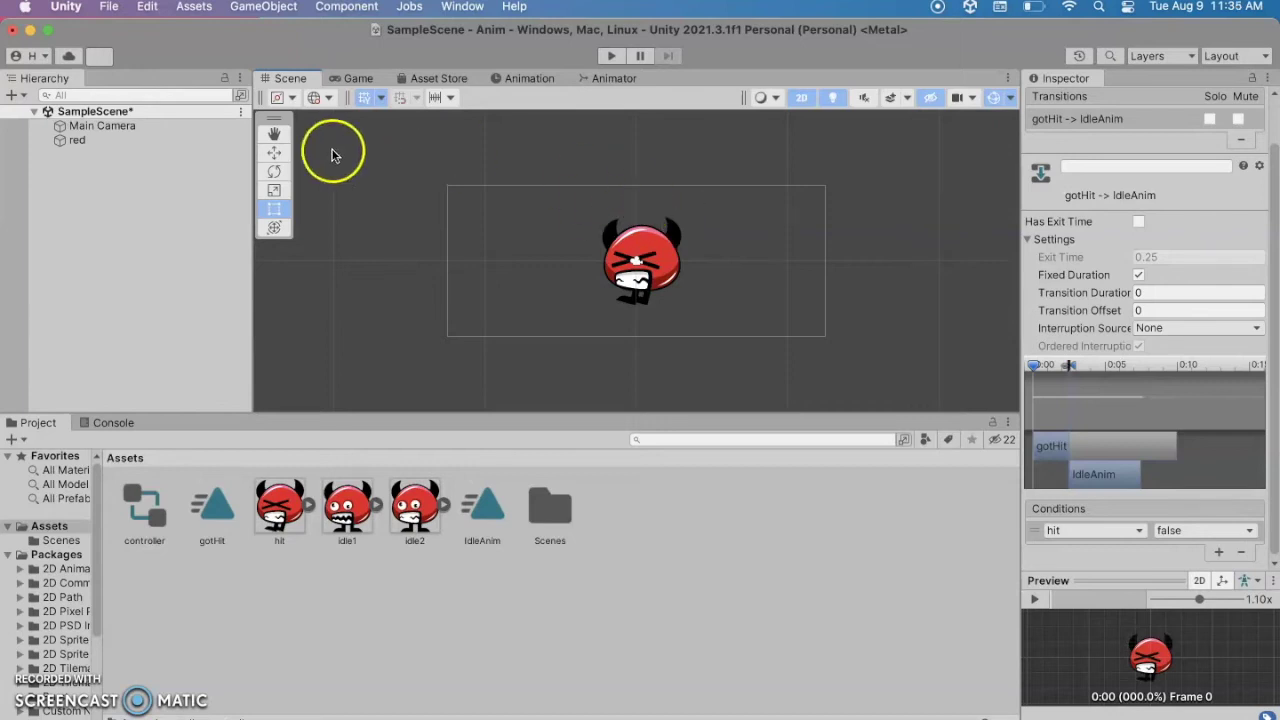
click(20, 95)
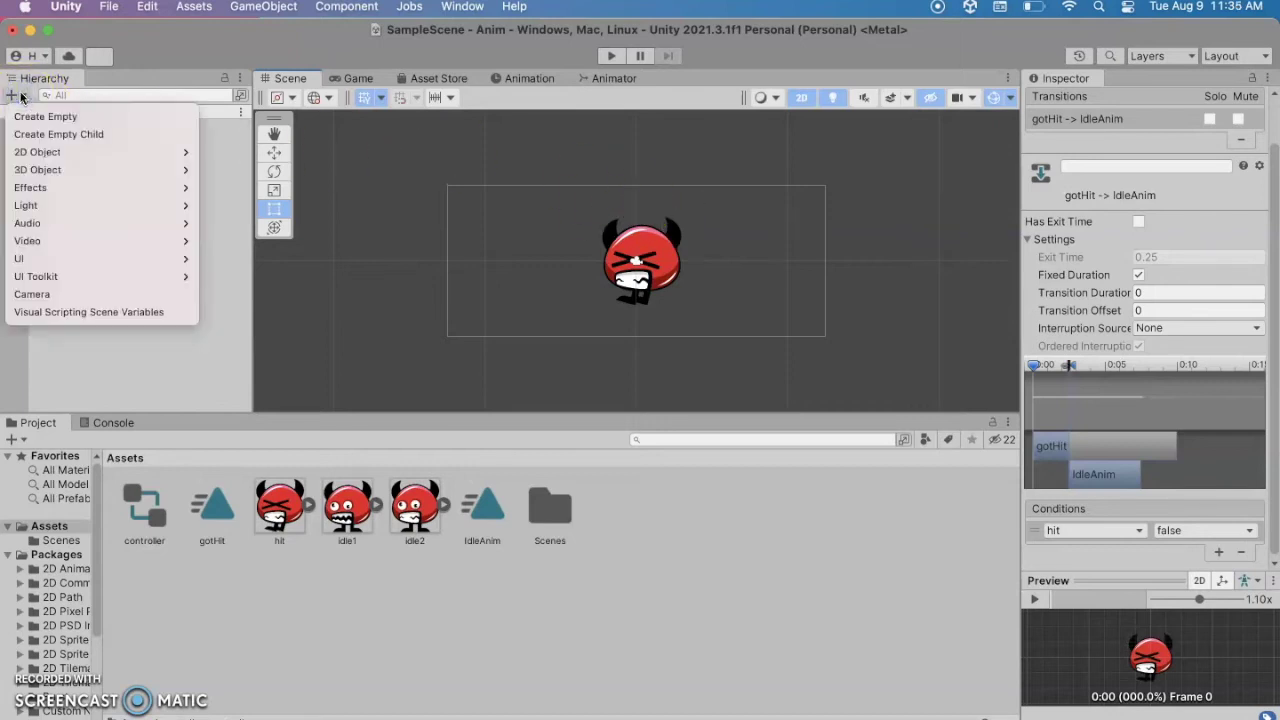
mouse_move(55, 266)
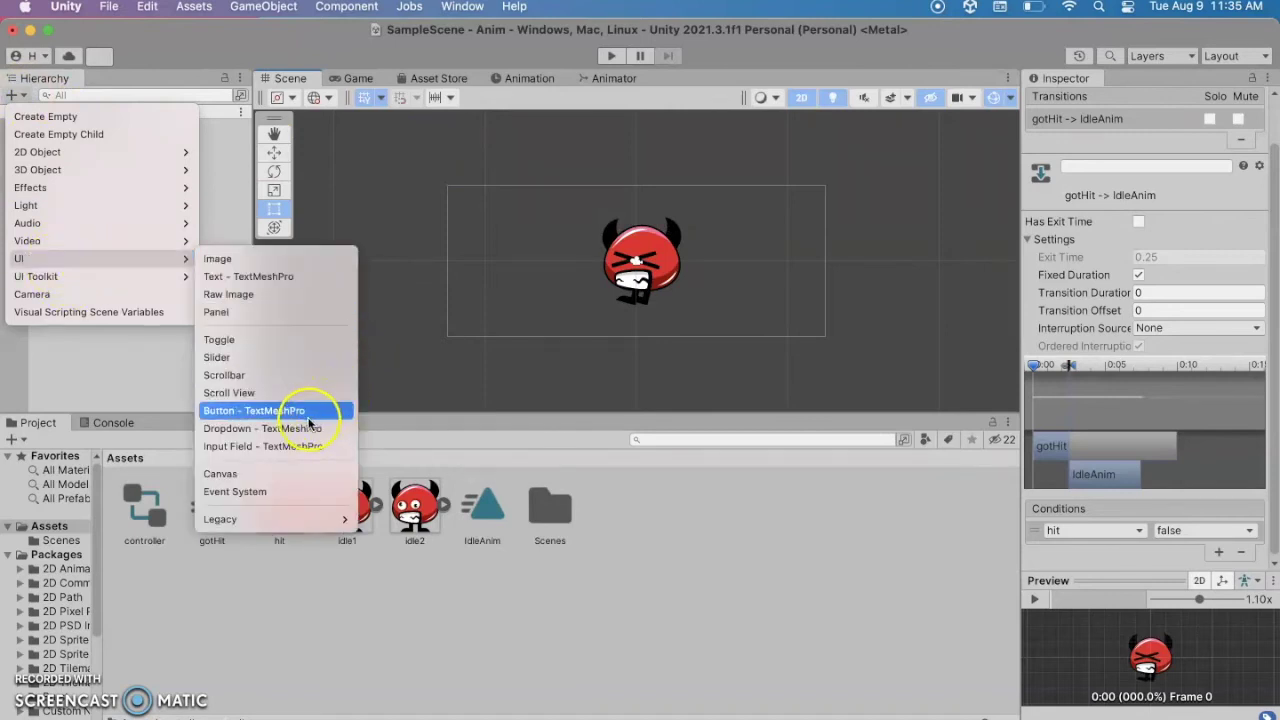
click(509, 257)
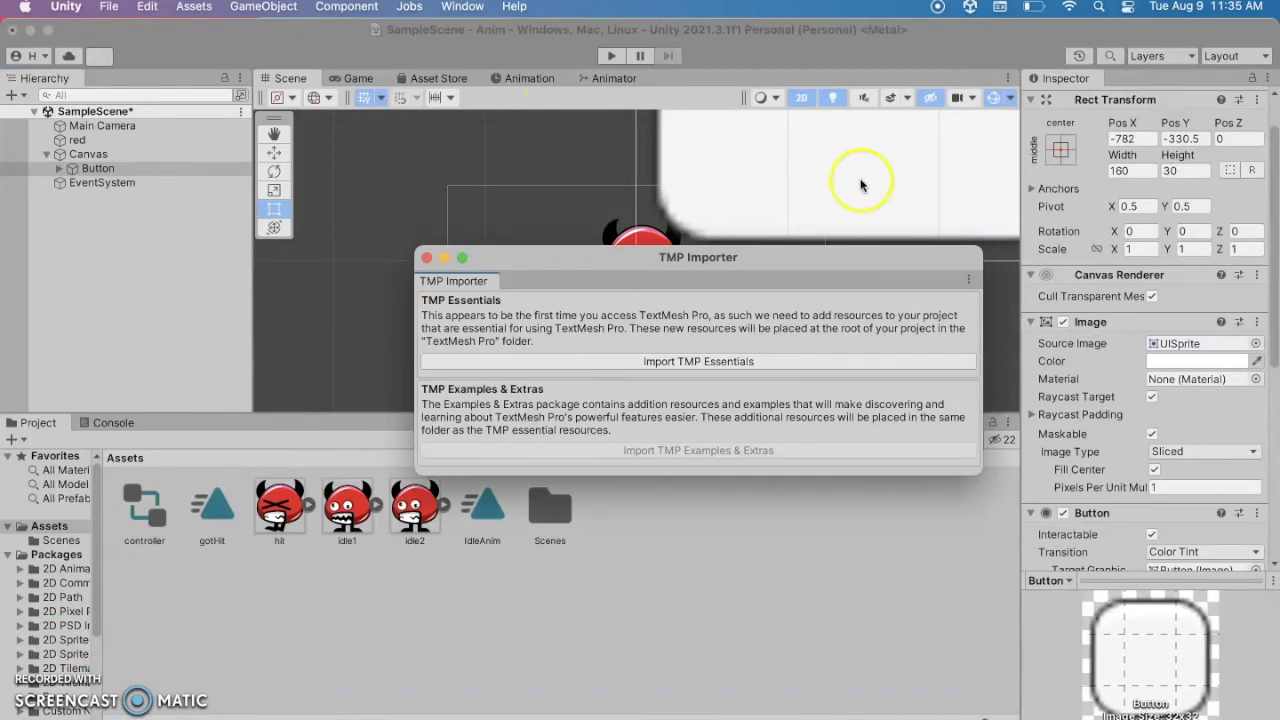
Import TMP Essentials, close the importer, and move the button up the canvas.
click(697, 362)
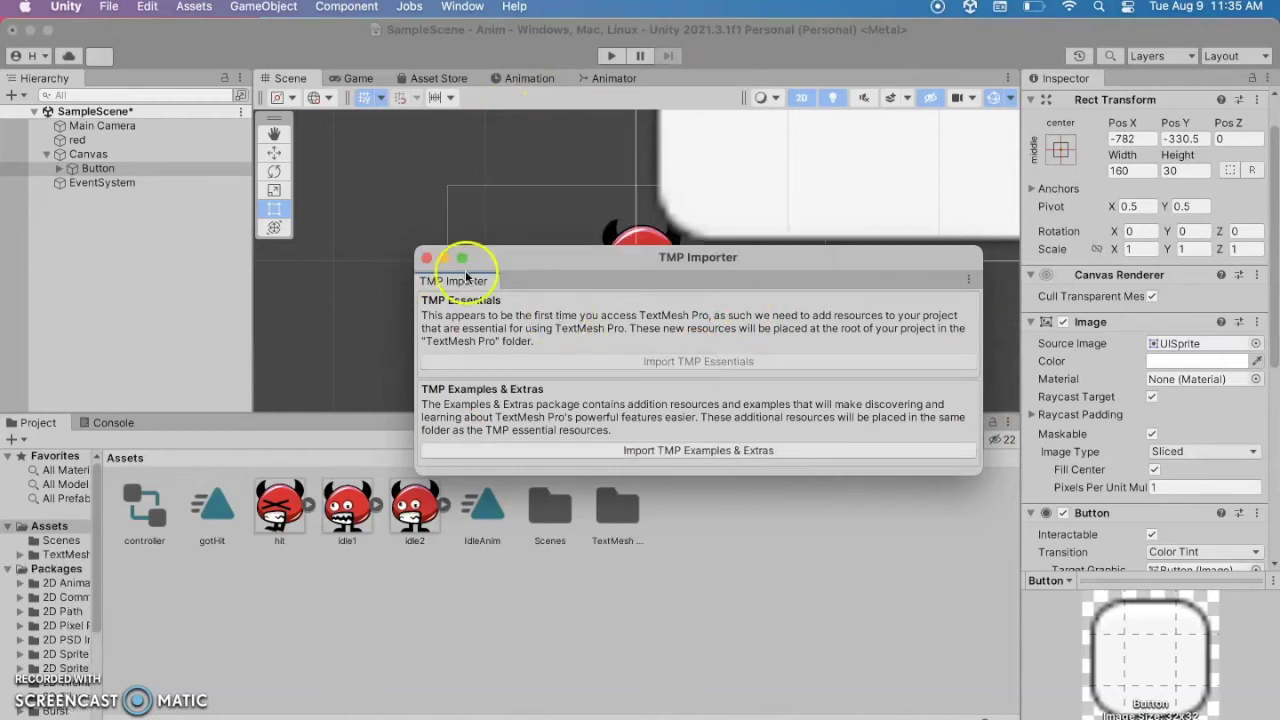
click(428, 259)
scroll(600, 300, up, 5)
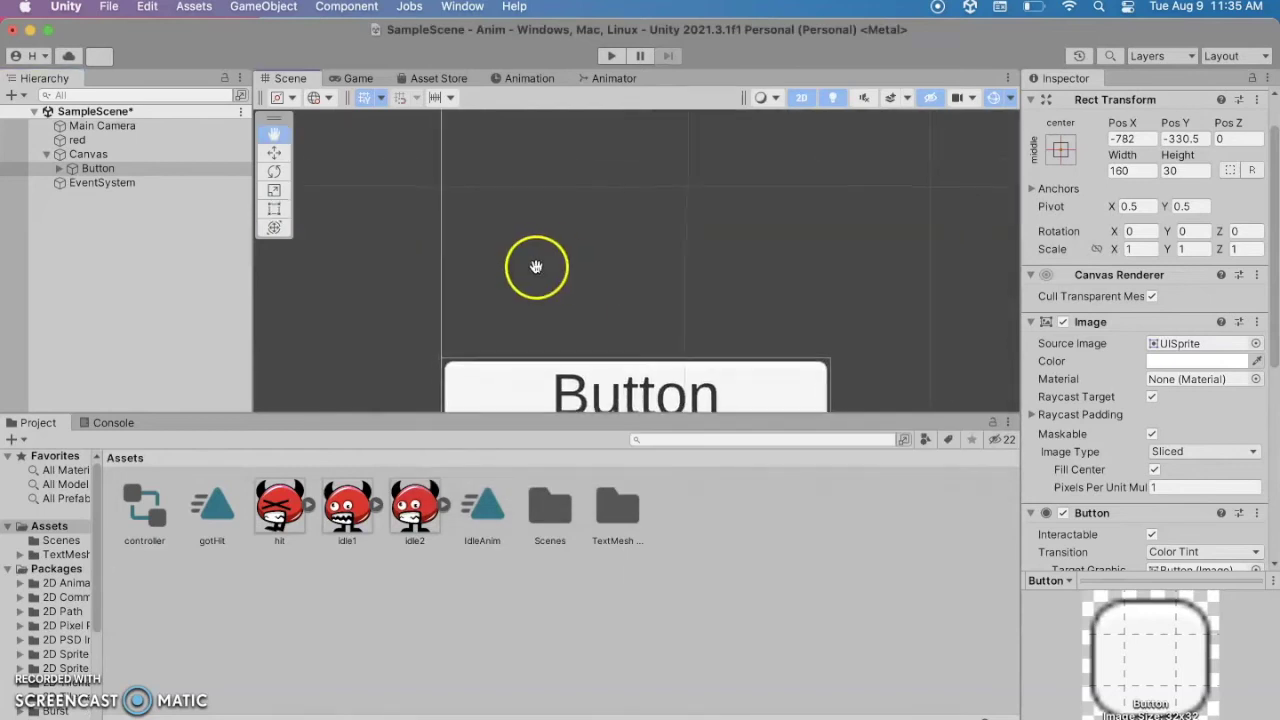
click(274, 134)
click(272, 150)
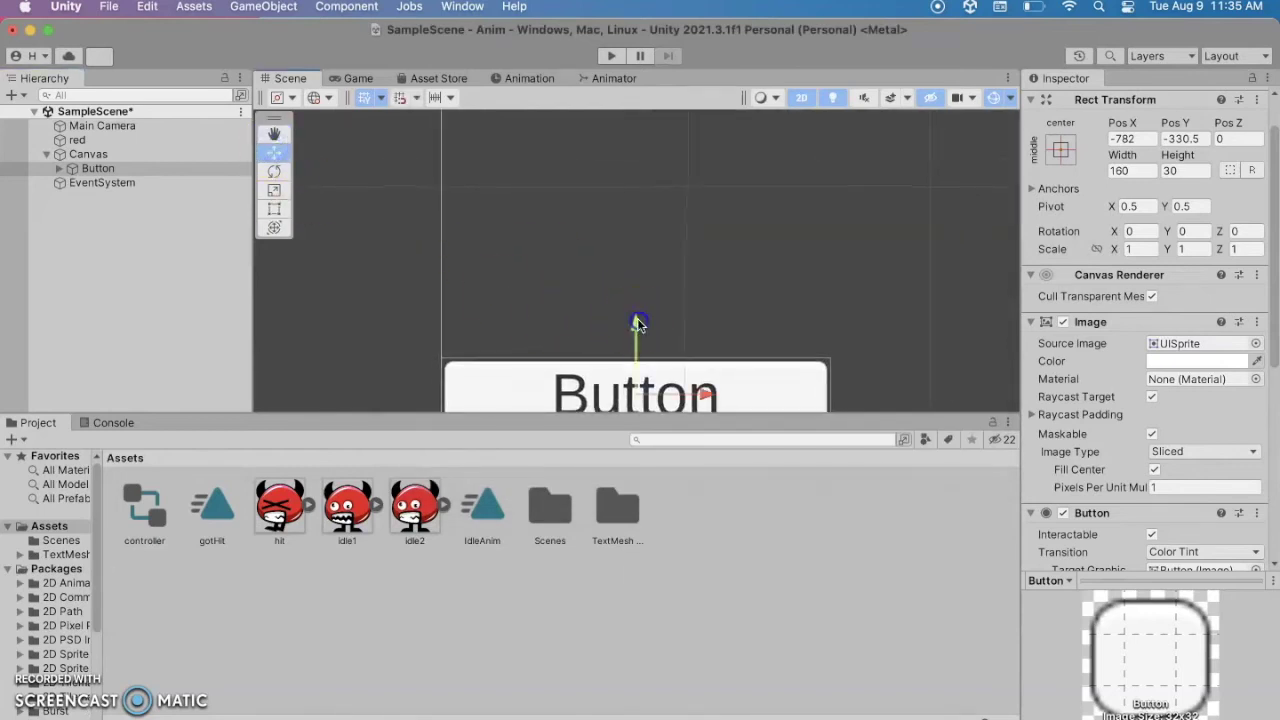
drag(640, 325, 645, 123)
Raise the button further, frame it in the Scene view, and expand its children.
click(782, 294)
scroll(782, 294, down, 5)
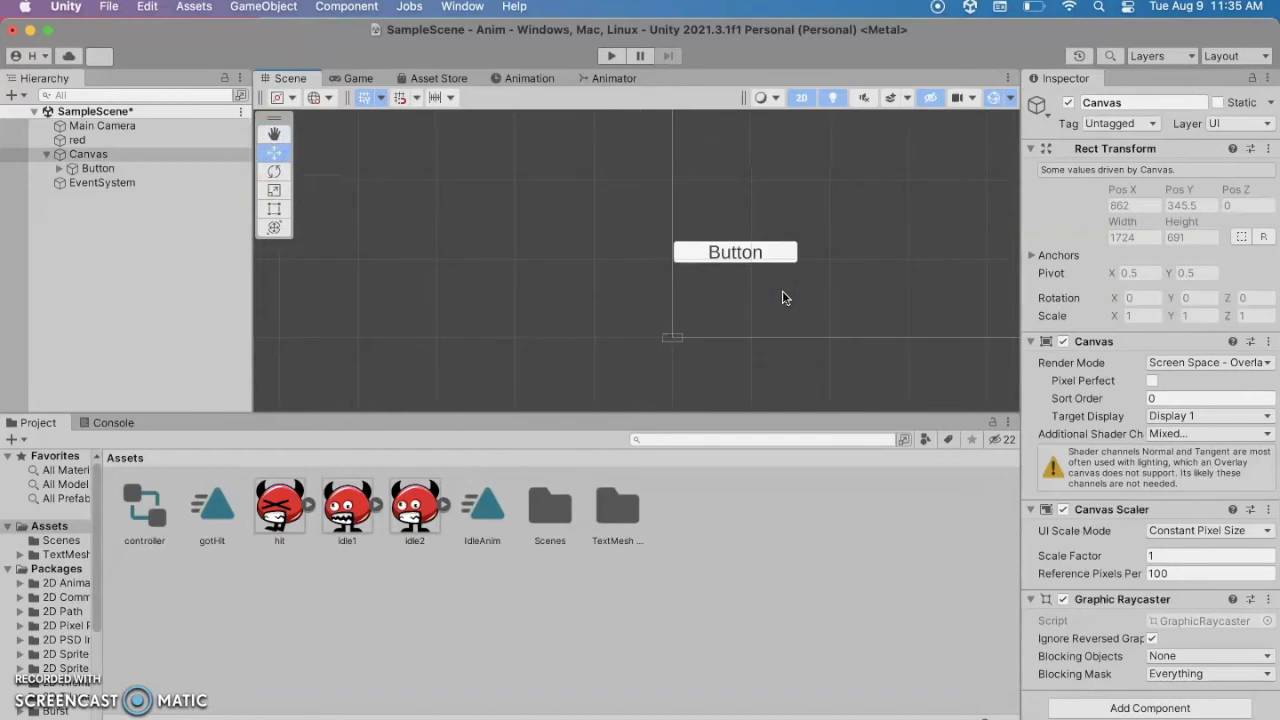
click(776, 256)
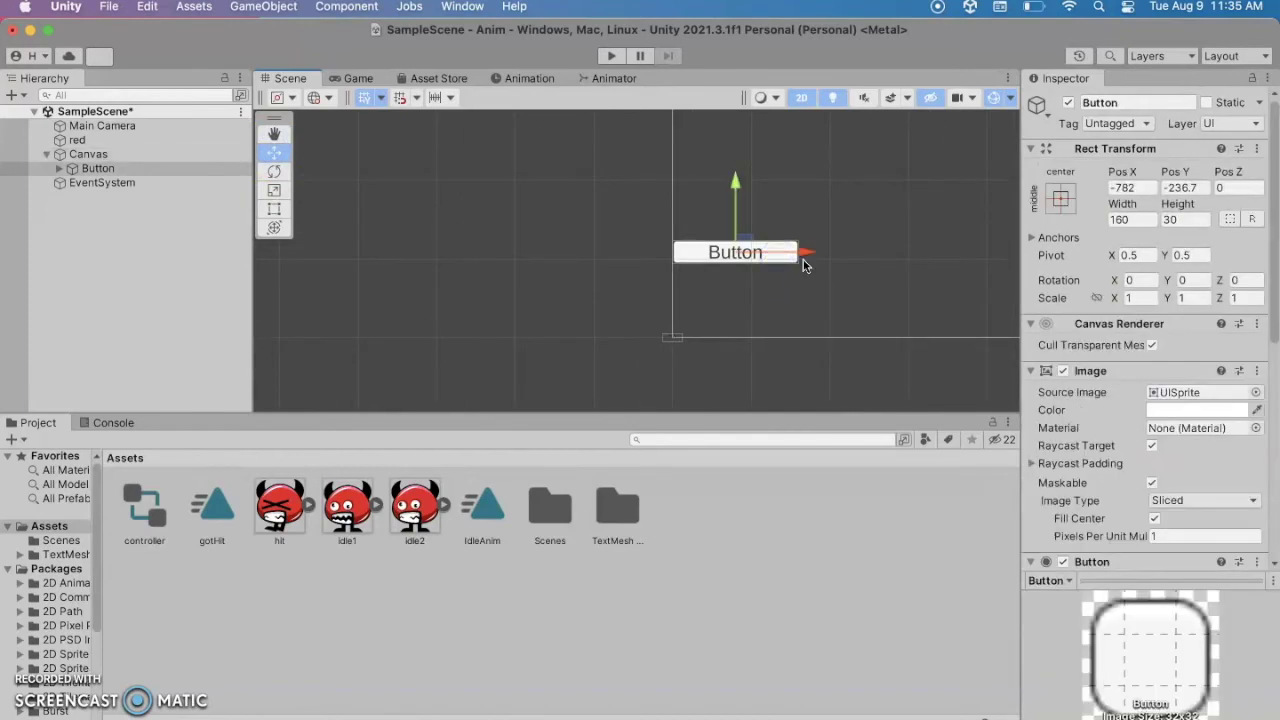
drag(735, 182, 749, 76)
scroll(766, 331, down, 3)
click(766, 331)
double_click(90, 168)
key(t)
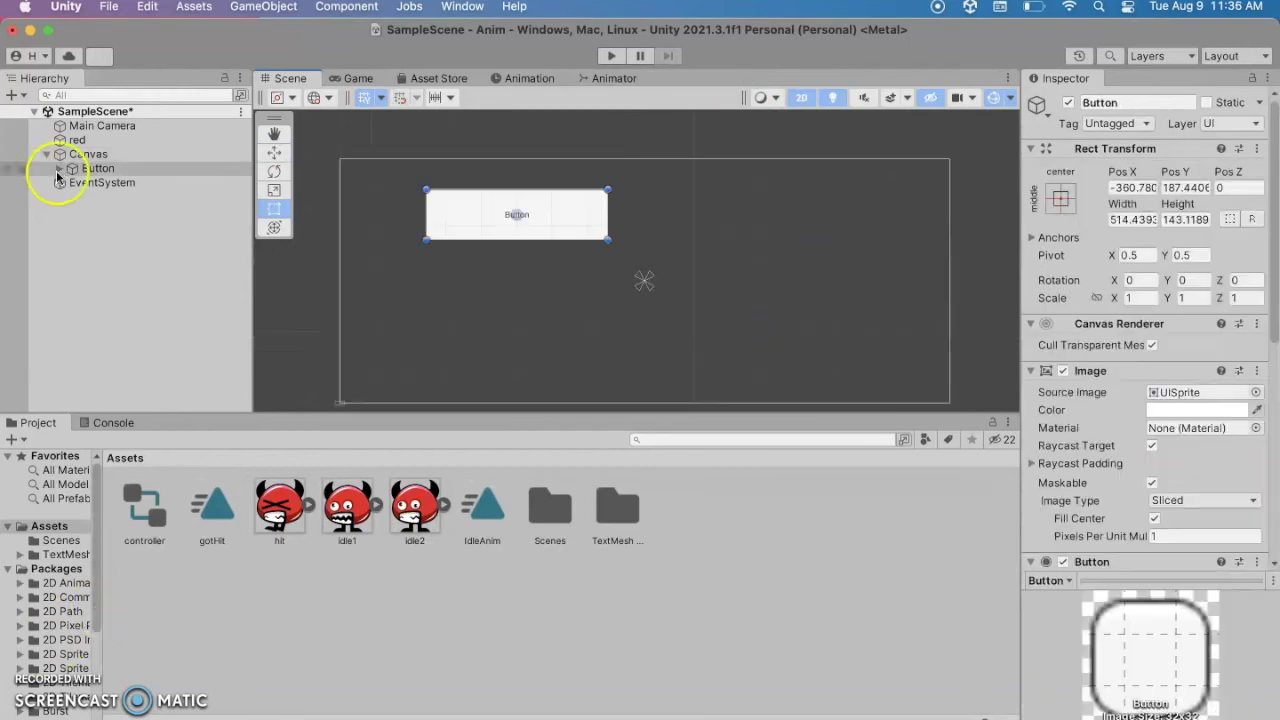
click(59, 168)
Set the button's Text (TMP) font size to 60 and its label to 'Hit'.
click(121, 182)
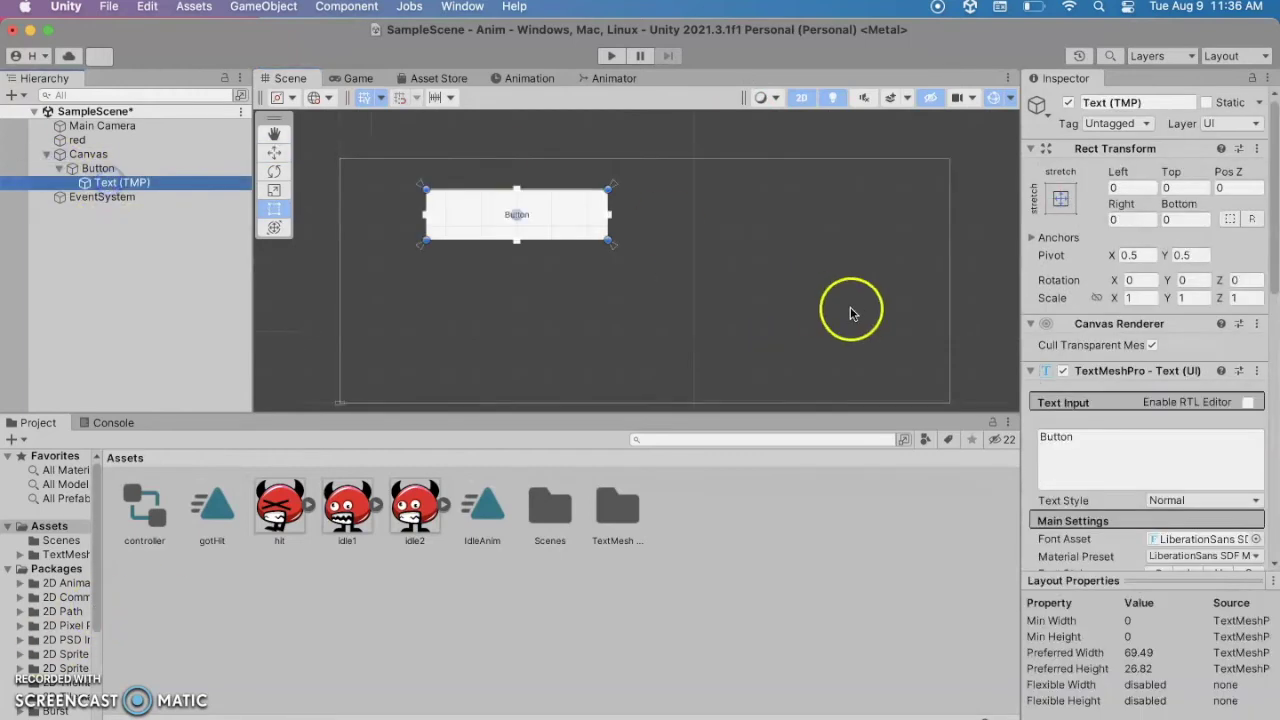
scroll(1112, 398, down, 10)
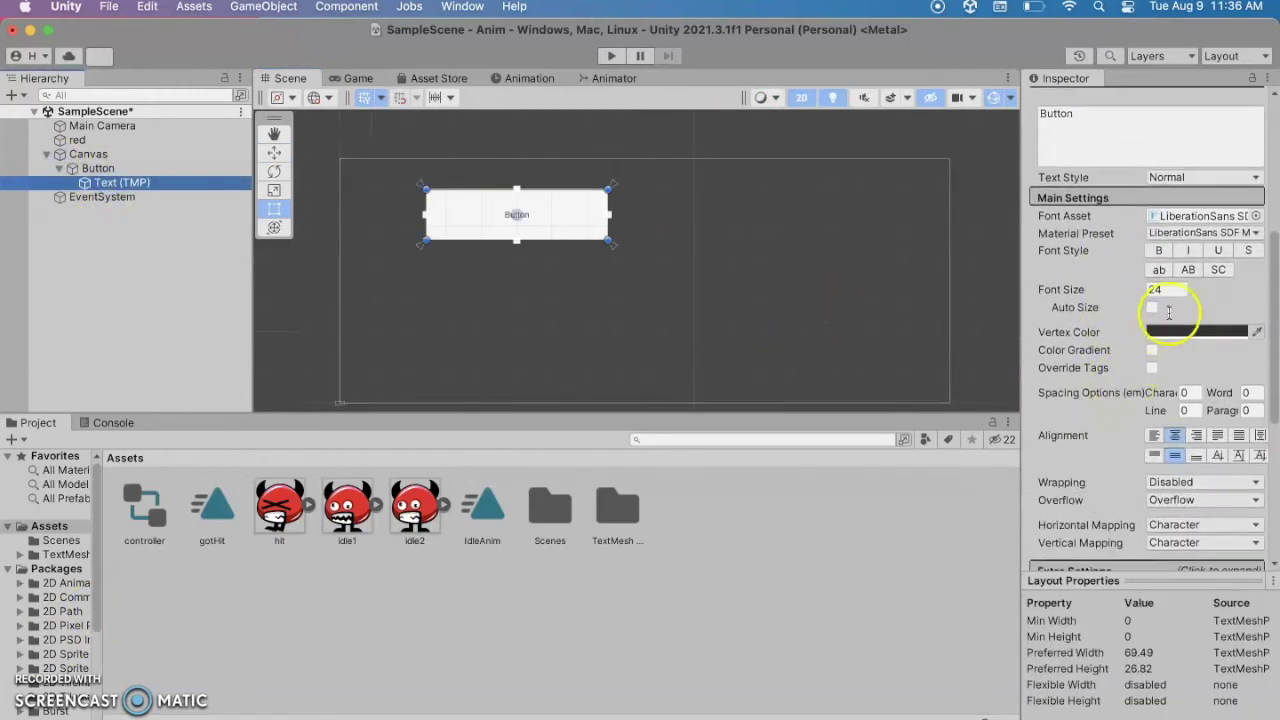
click(1152, 290)
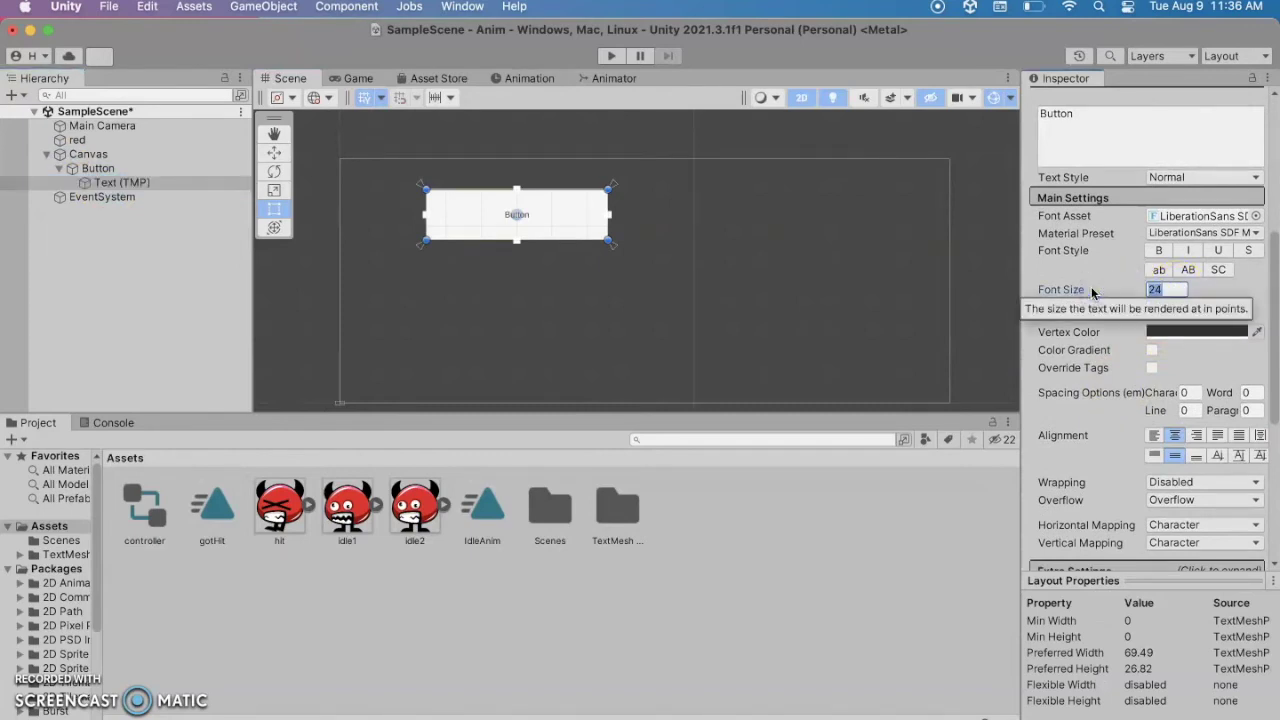
text(60)
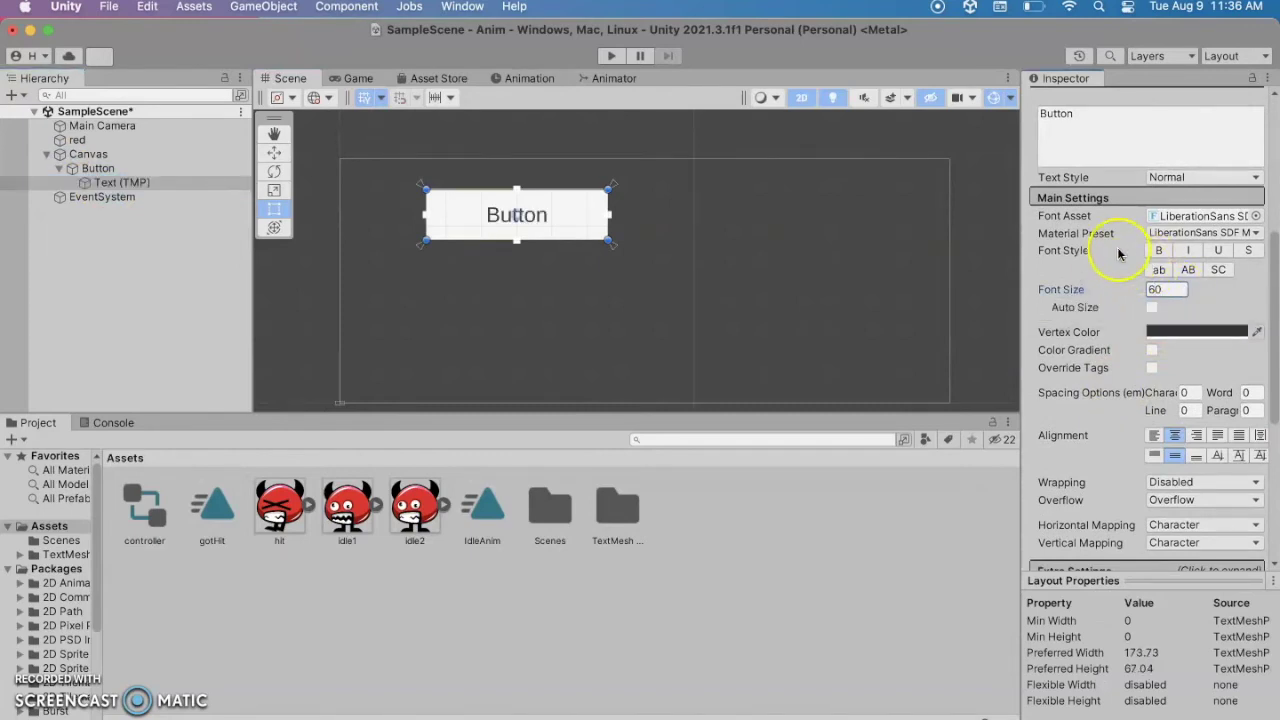
scroll(1100, 243, up, 3)
drag(1085, 202, 1030, 200)
key(BackSpace)
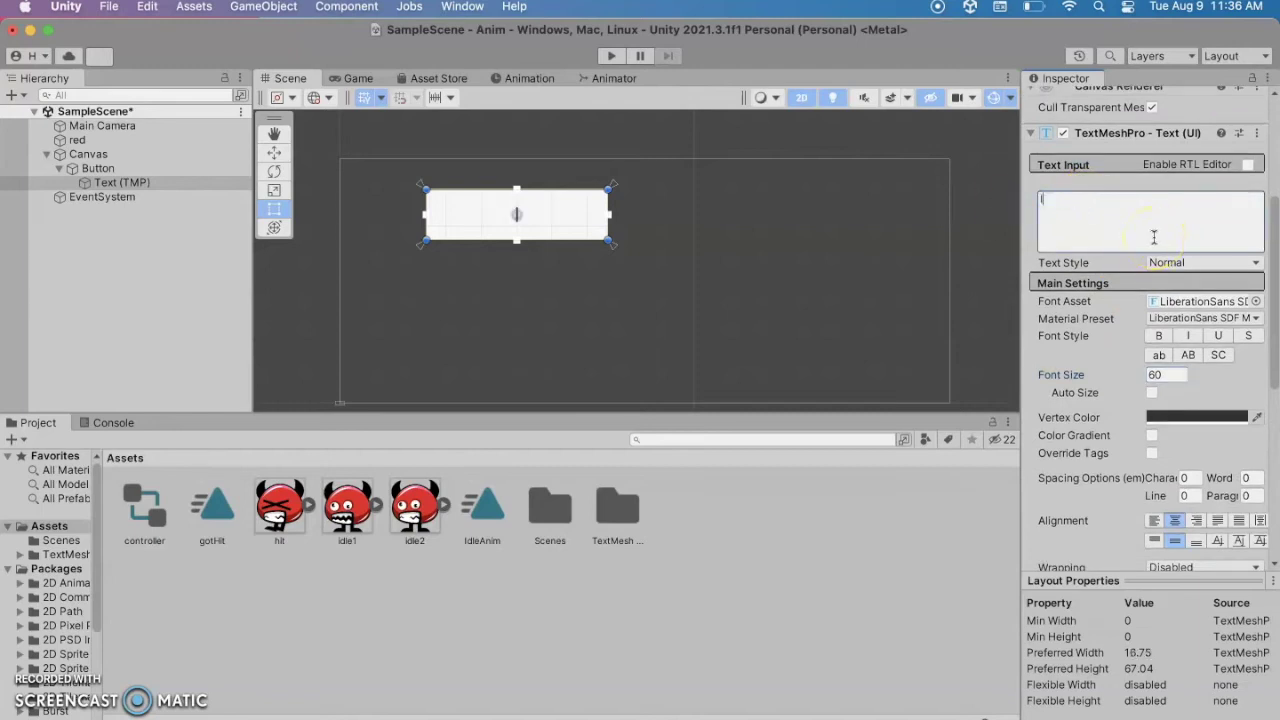
key(BackSpace)
text(Hit)
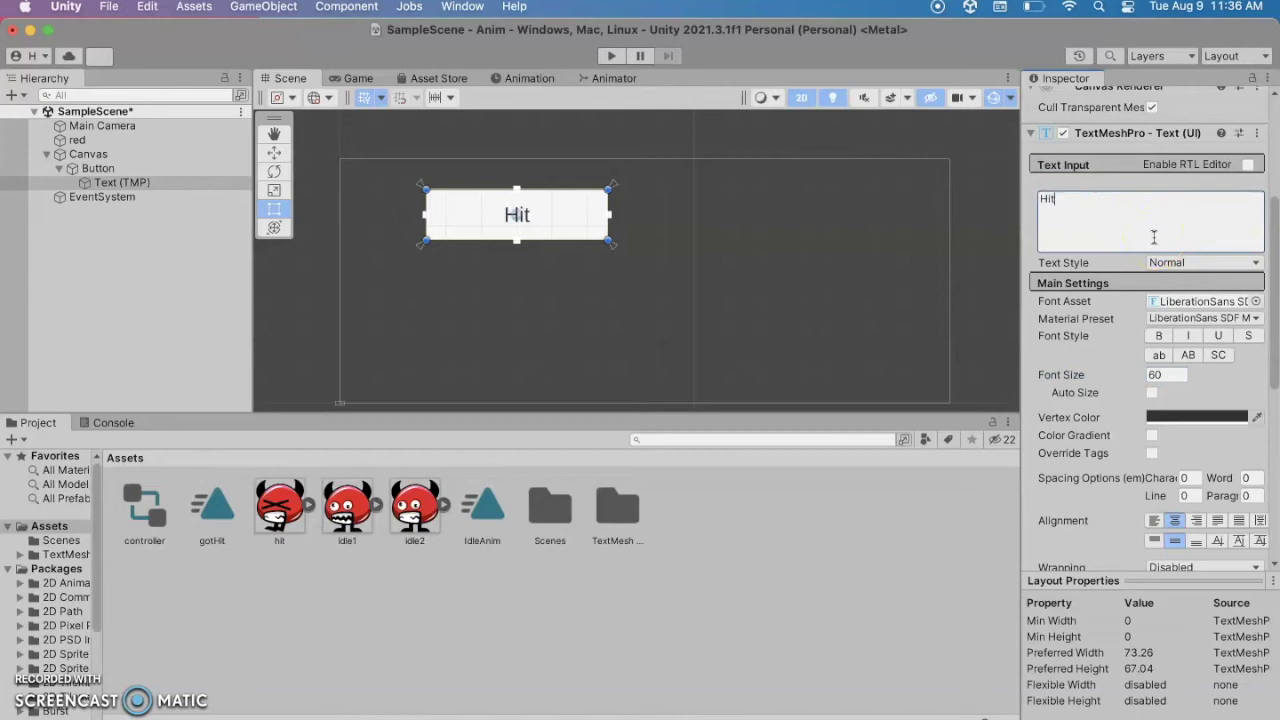
click(713, 363)
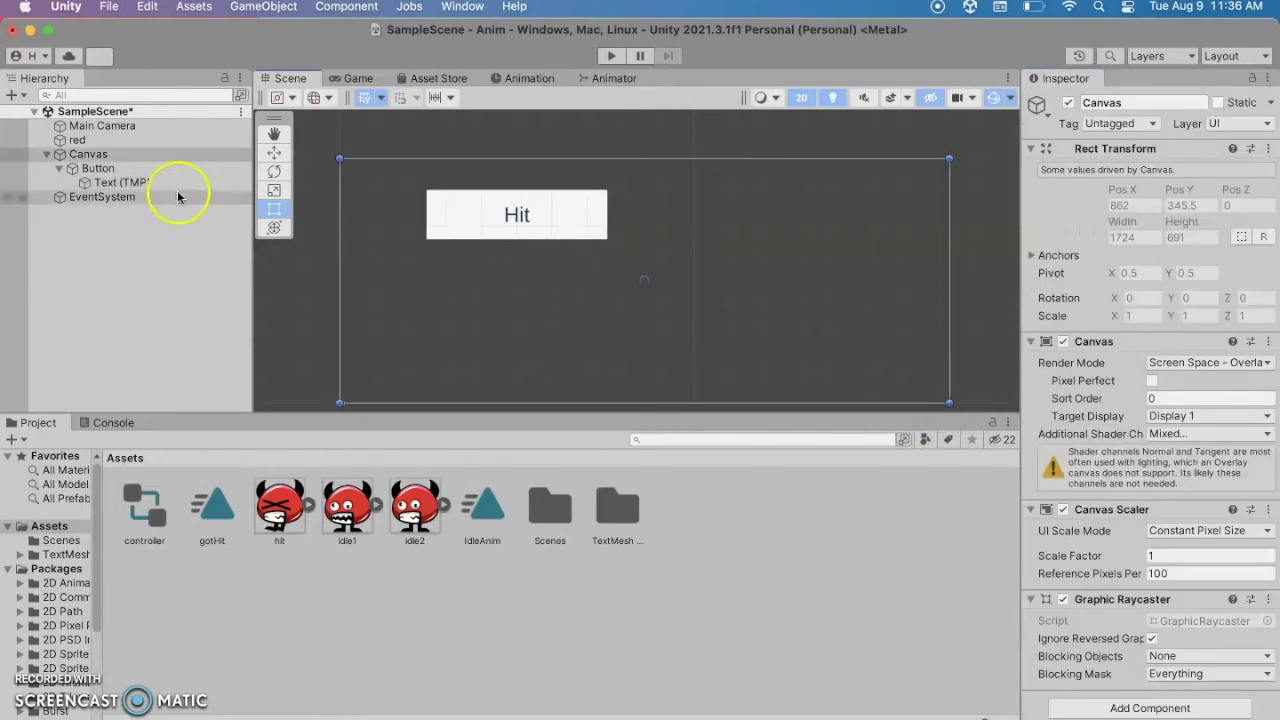
Duplicate the Hit button and move the copy to its right.
click(59, 169)
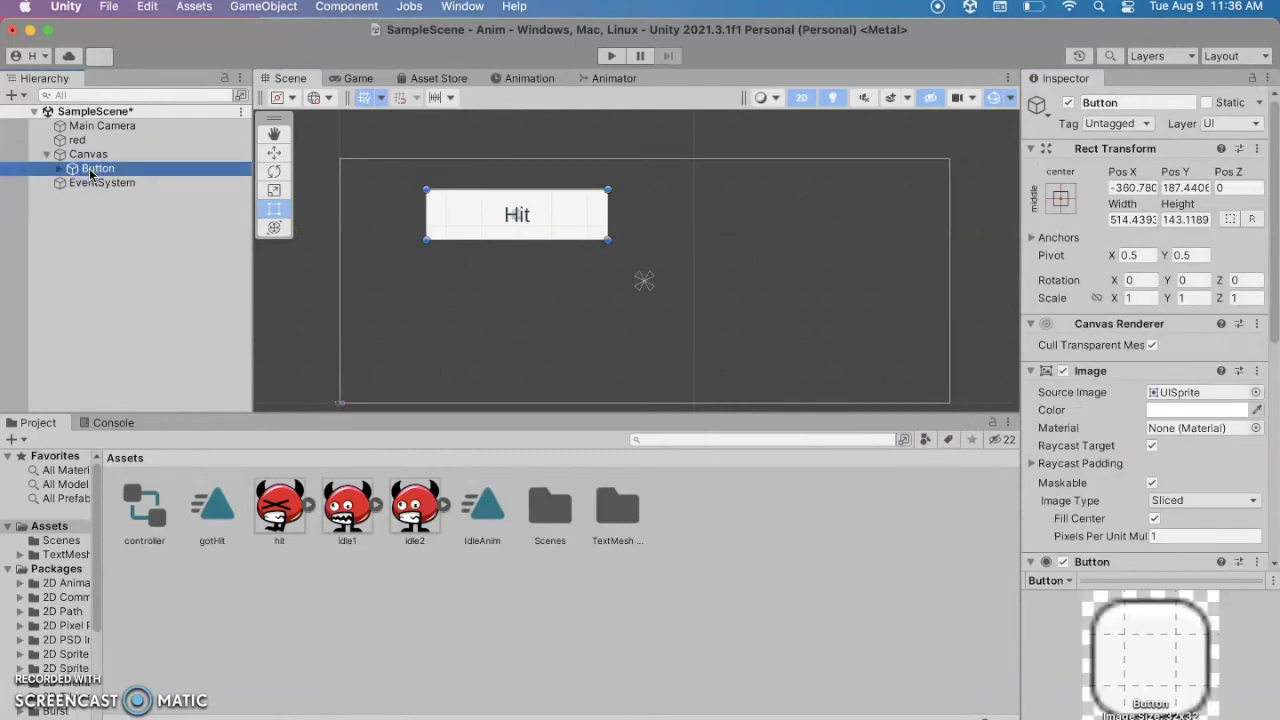
click(90, 169)
key(super+d)
drag(470, 212, 707, 218)
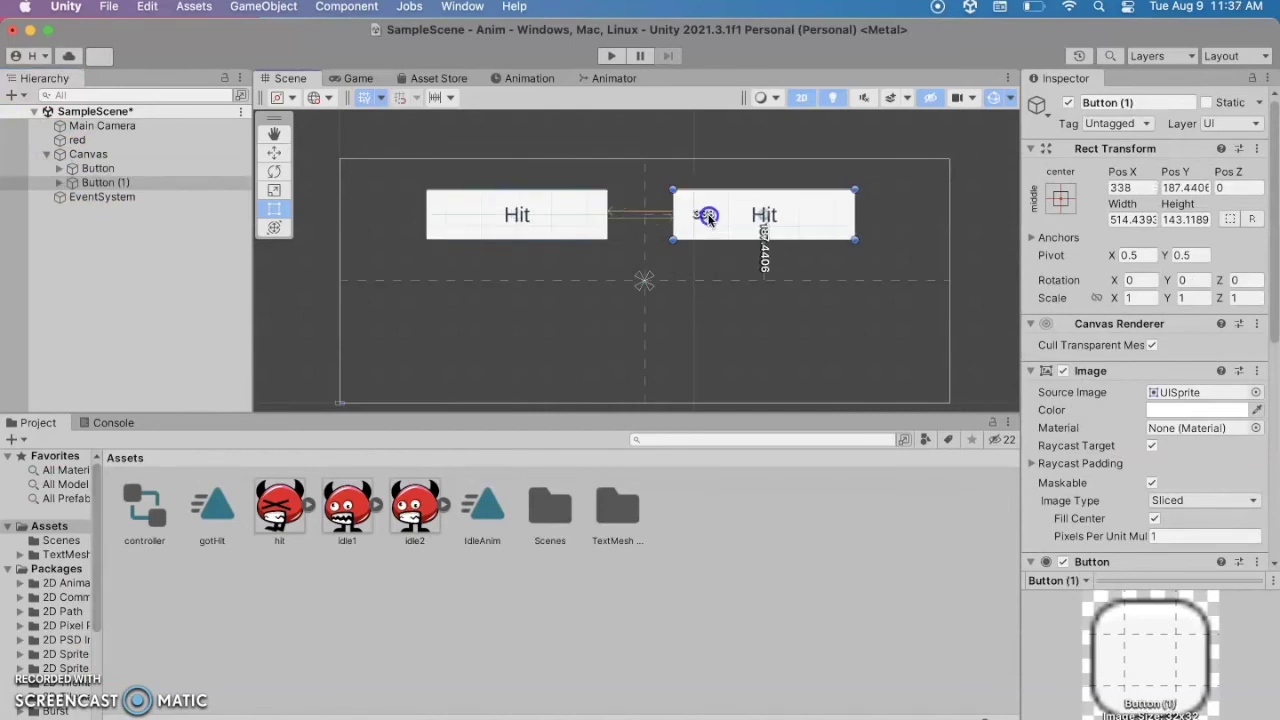
Change the copied button's label text to 'Heal'.
click(63, 184)
click(100, 197)
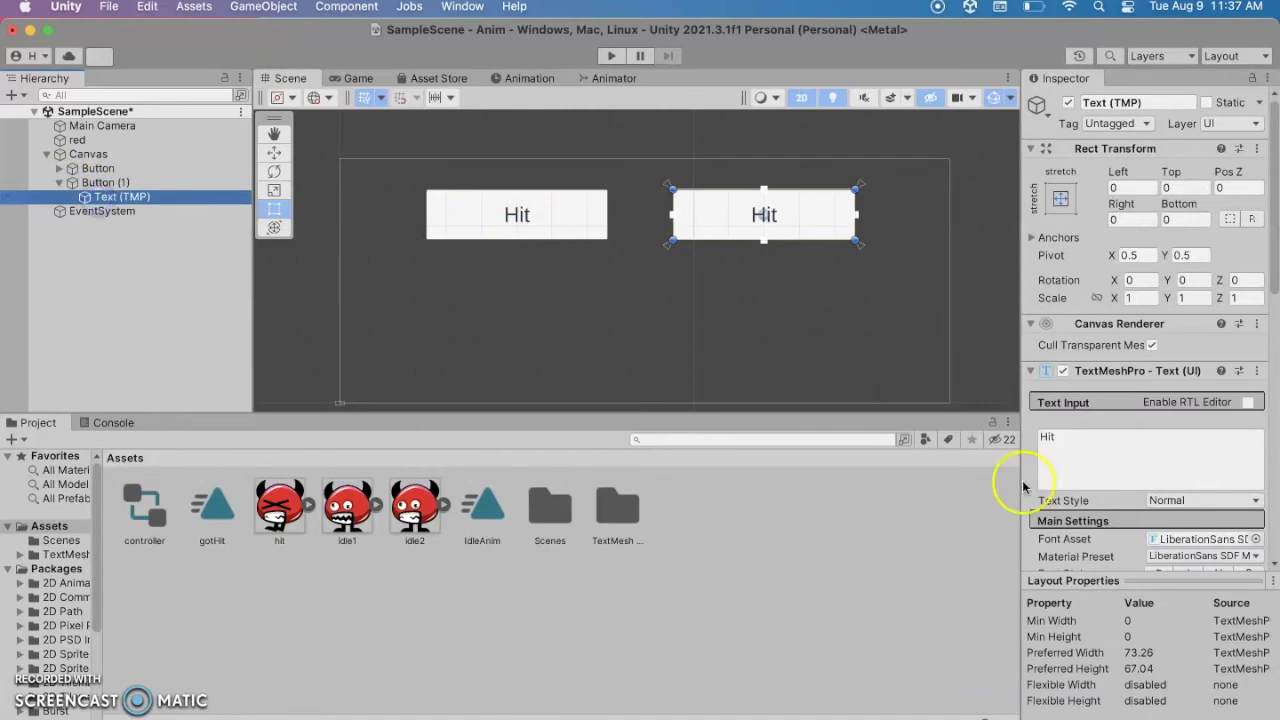
drag(1060, 438, 1025, 443)
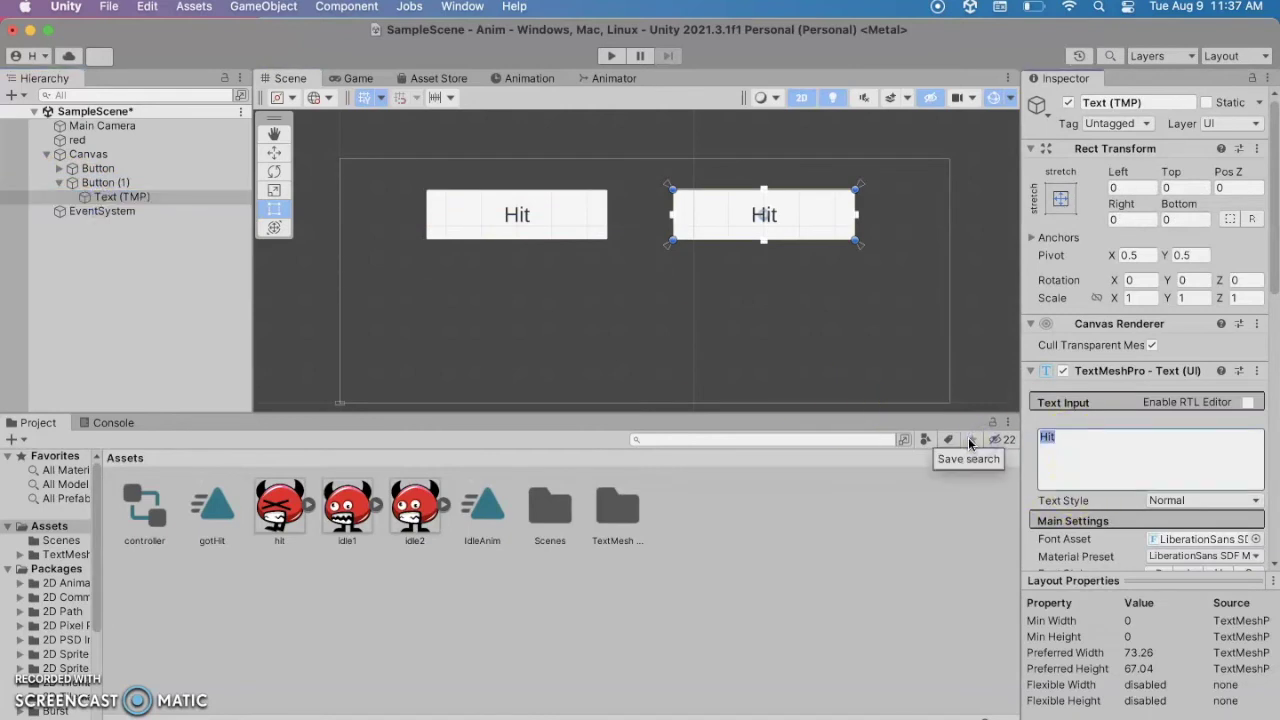
text(Heal)
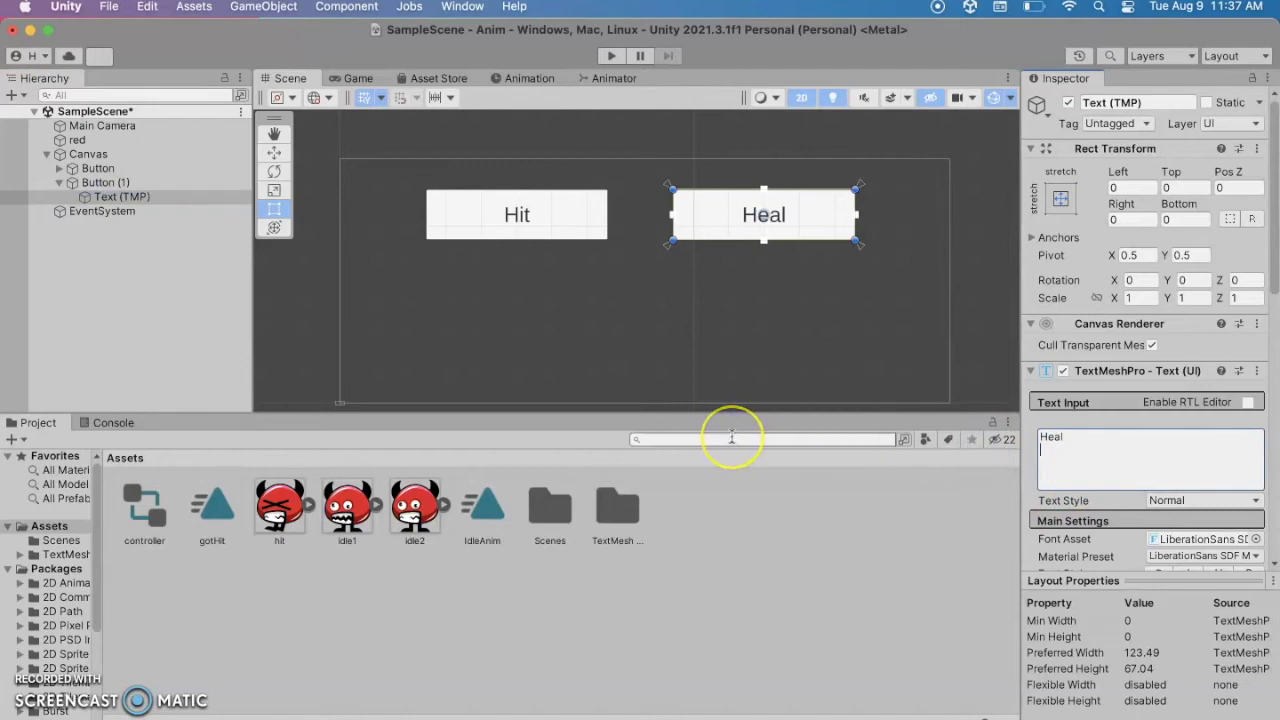
click(557, 357)
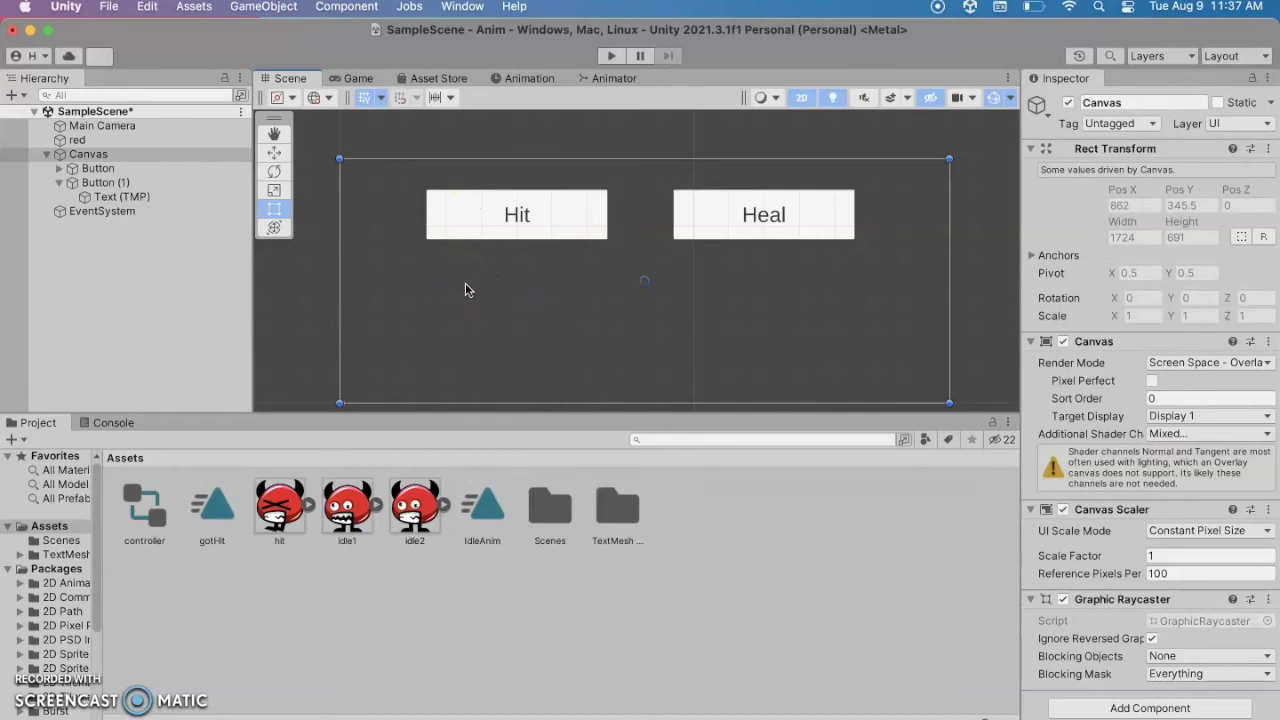
Attach a new script component named MonsterControl to the red monster and open it for editing.
click(72, 141)
click(79, 145)
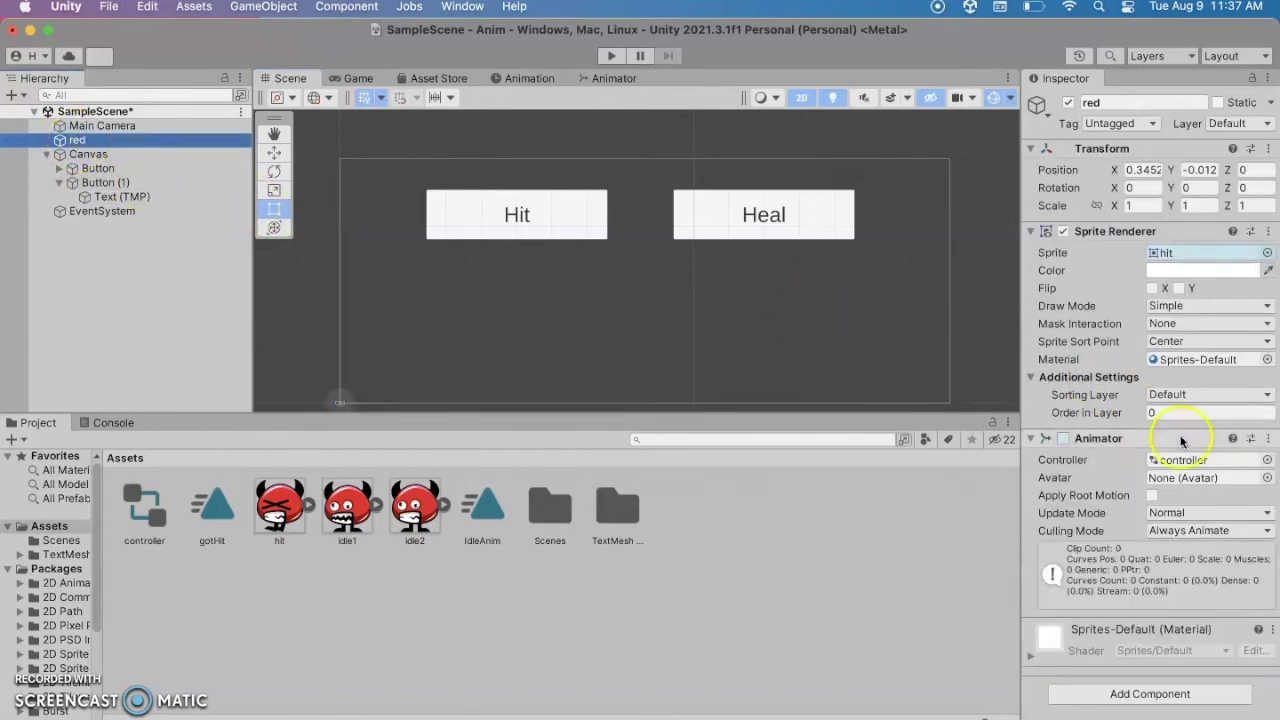
click(1112, 697)
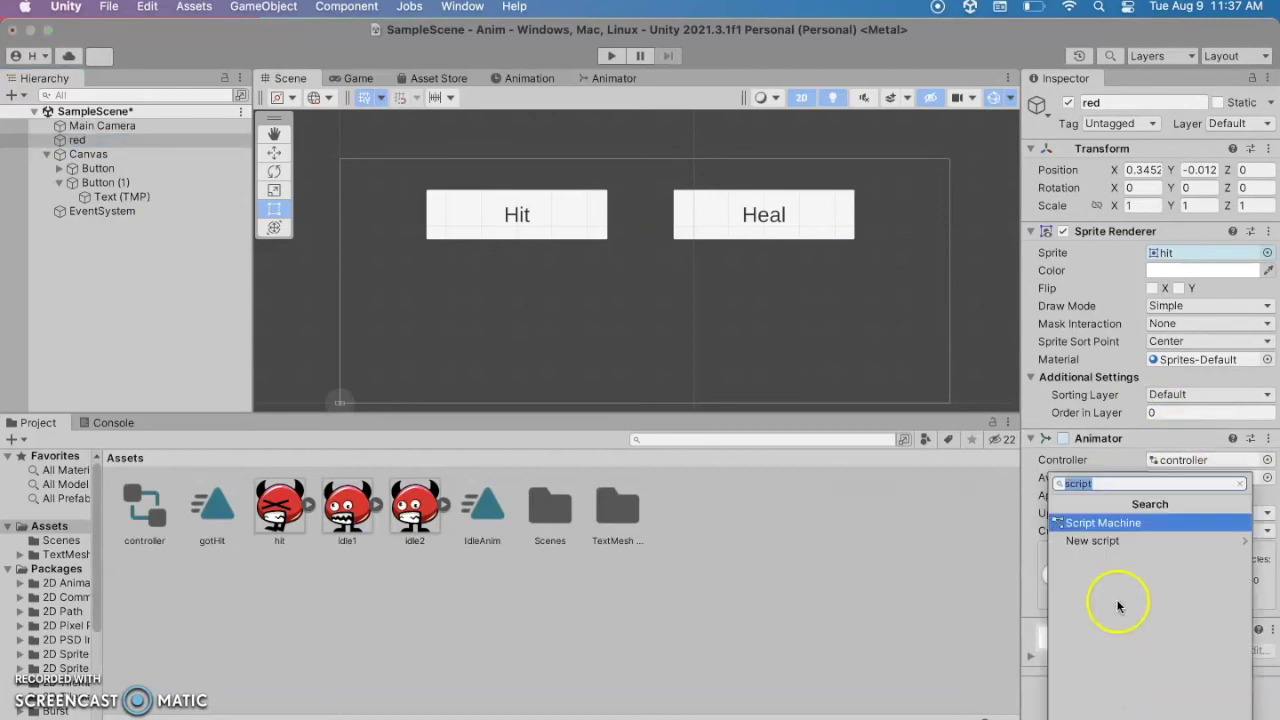
click(1080, 543)
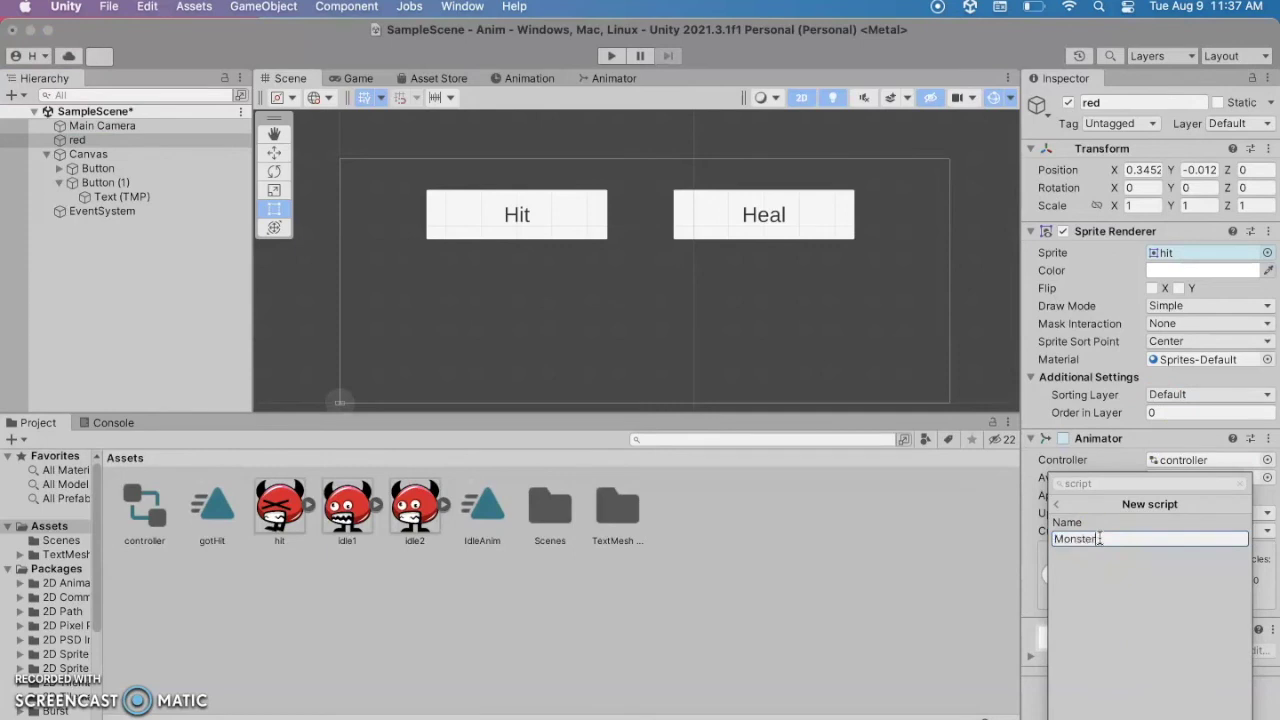
key(Return)
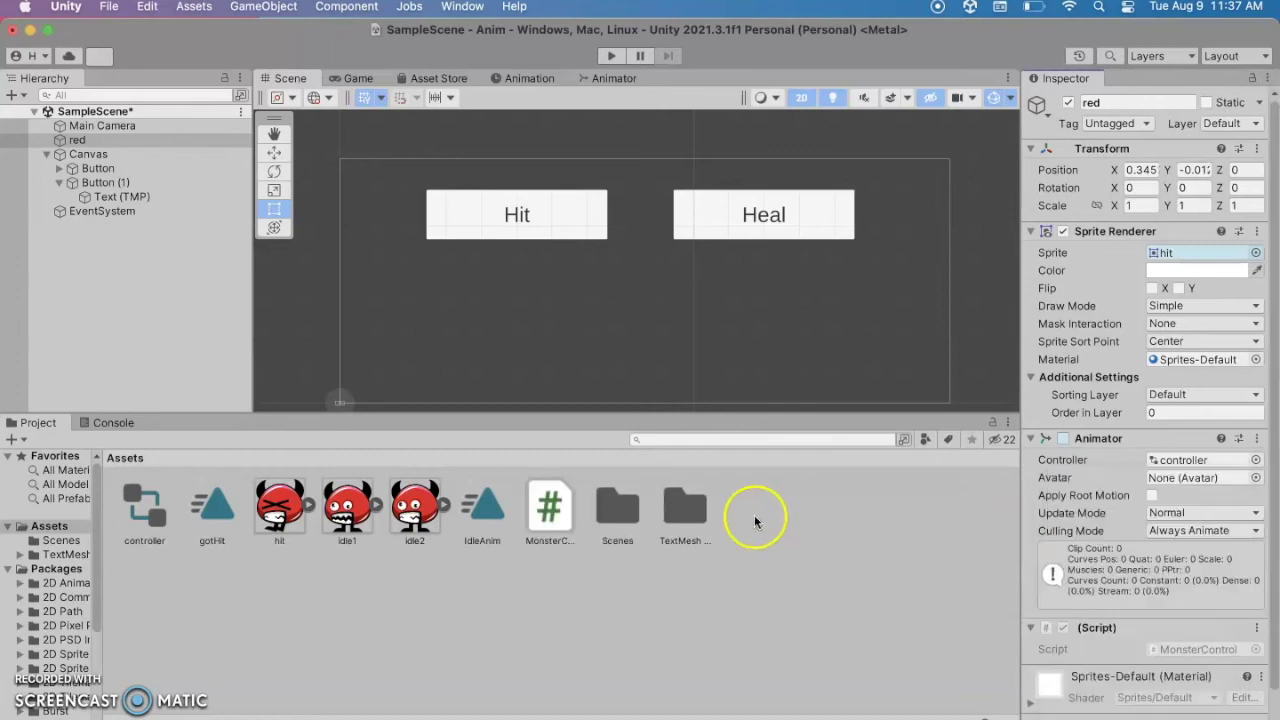
double_click(548, 510)
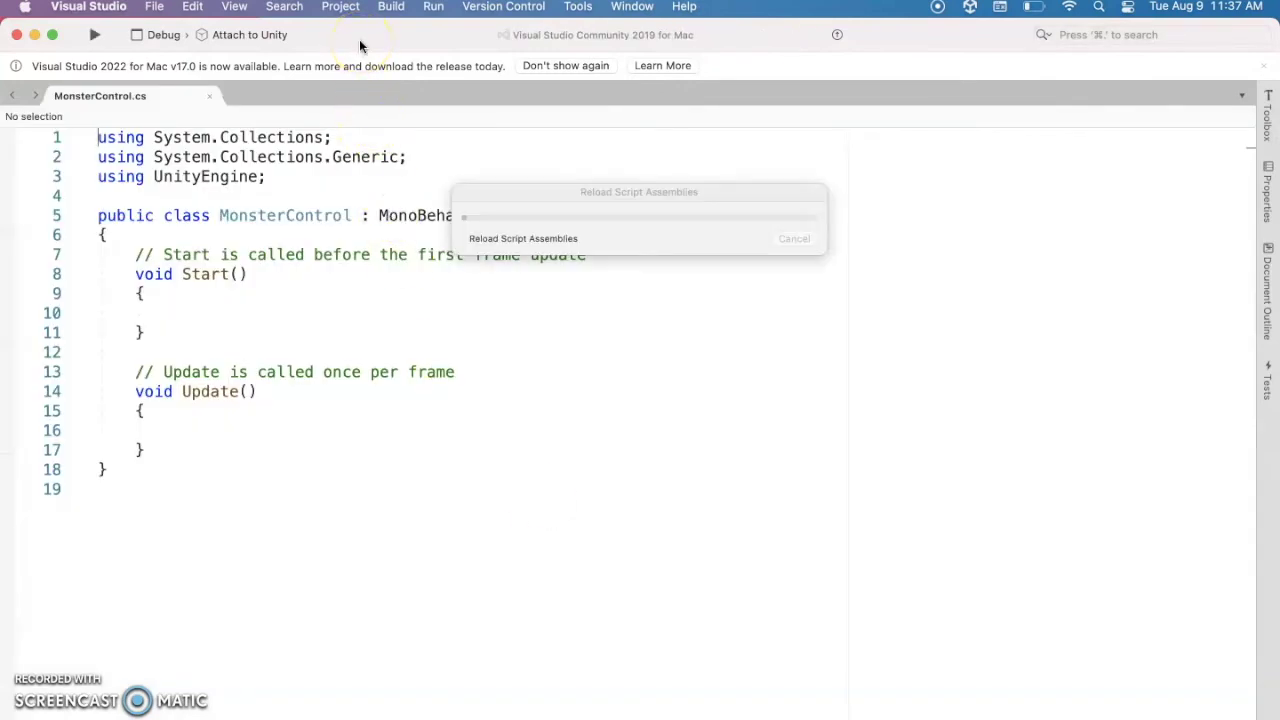
Replace the default Start and Update methods with an empty public void Hit() method.
drag(359, 39, 399, 40)
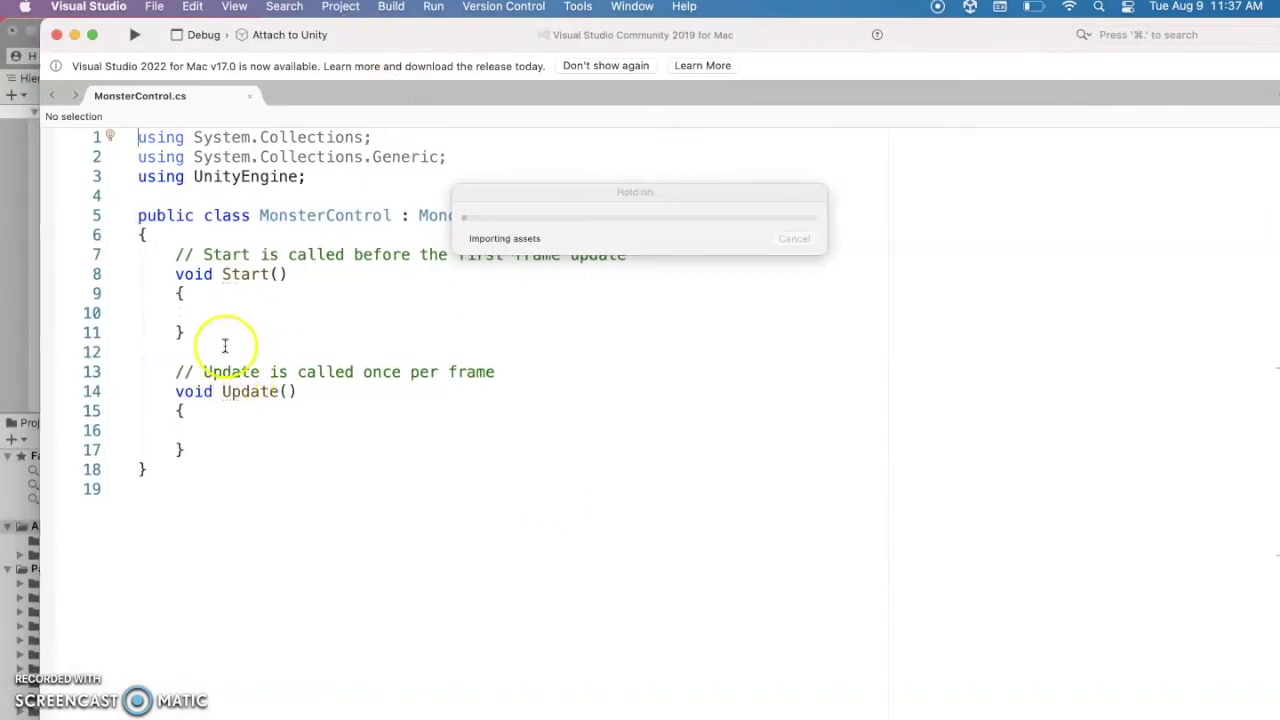
click(176, 254)
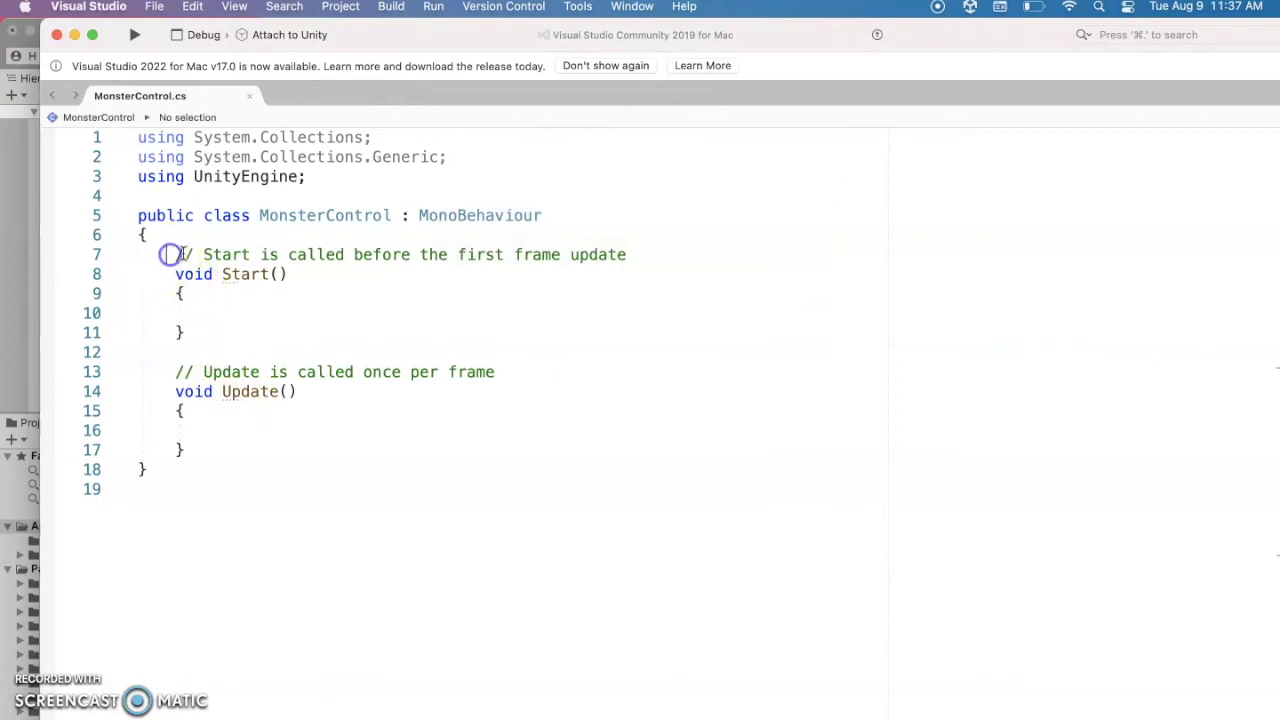
drag(176, 254, 295, 444)
key(BackSpace)
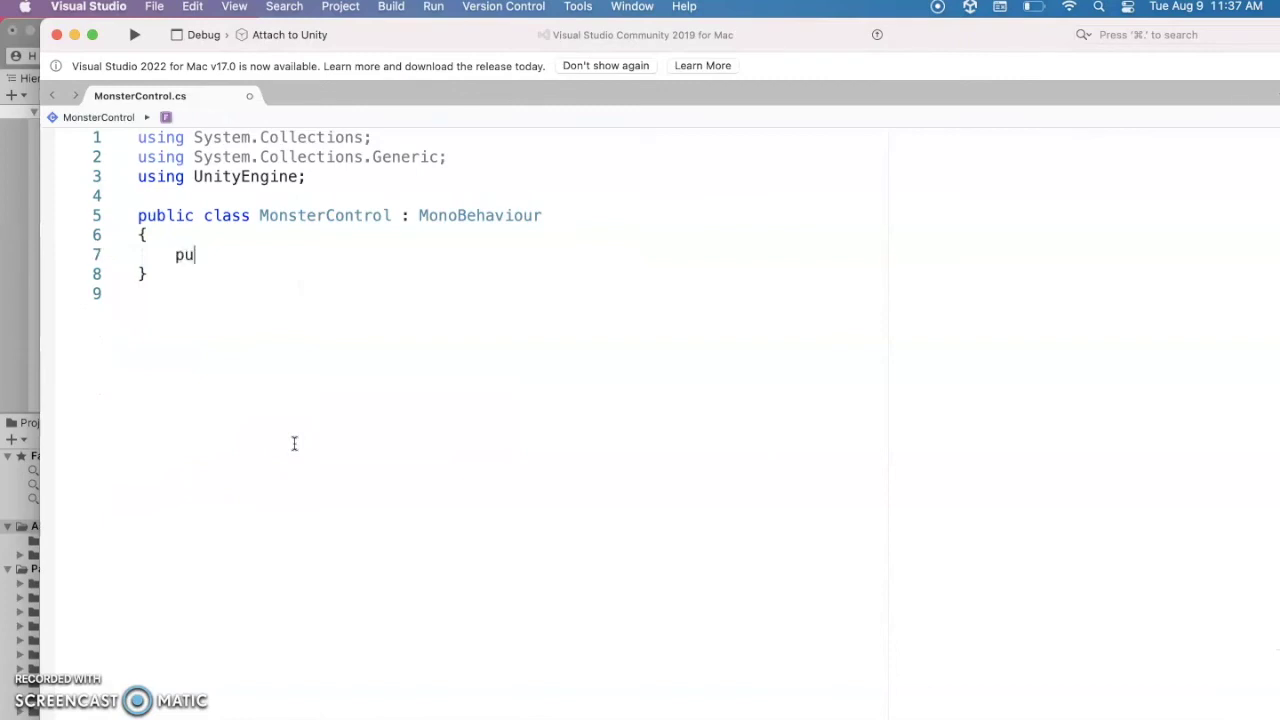
text(public void Hit)
key(Return)
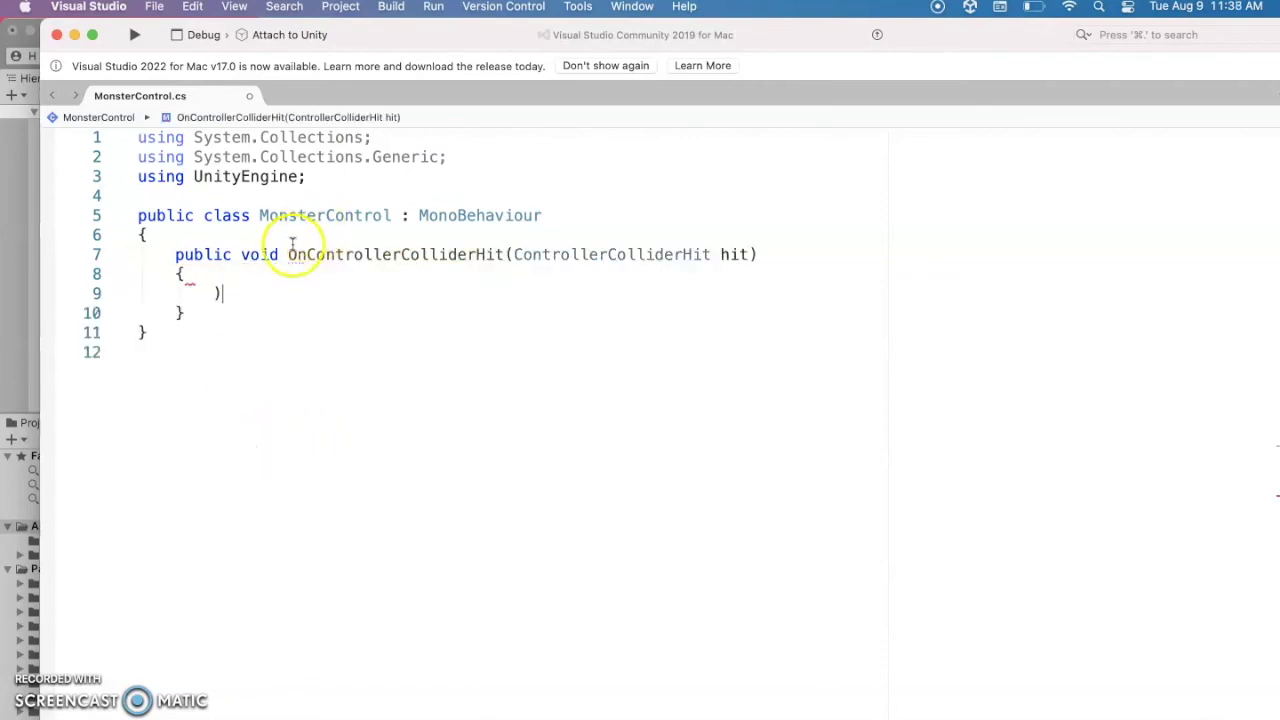
drag(288, 254, 729, 254)
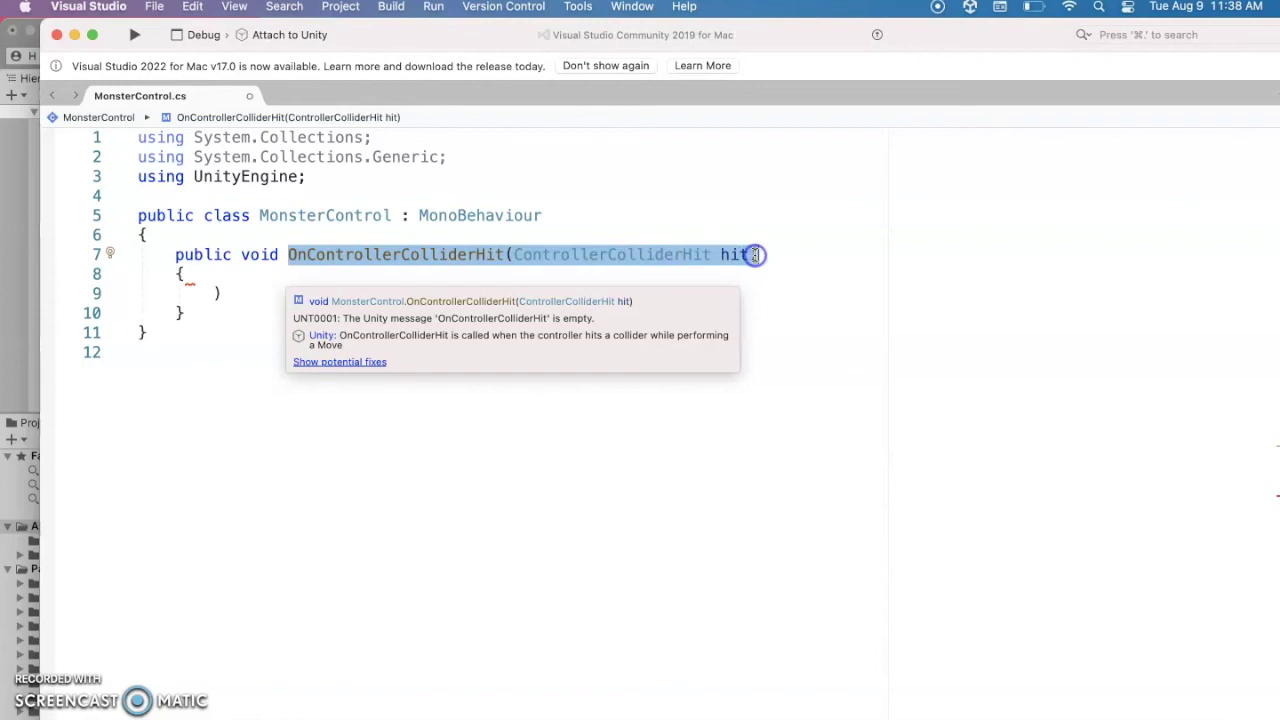
text(Hit()
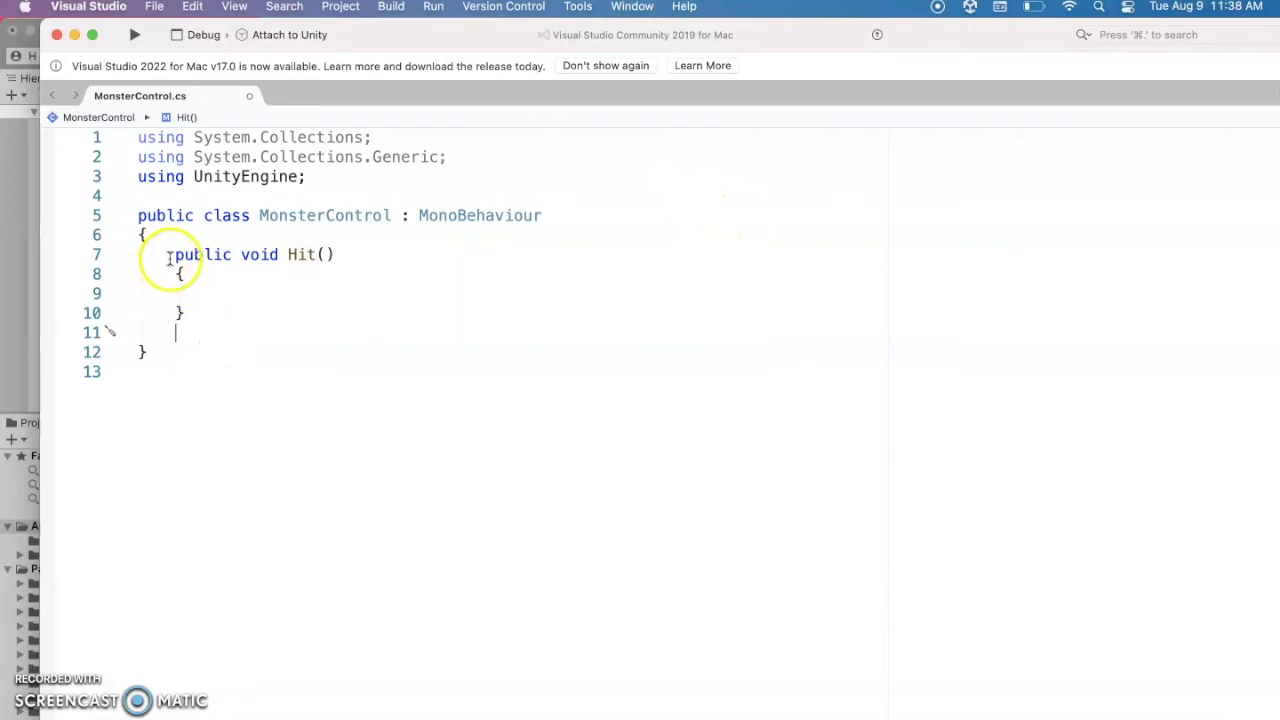
Duplicate the Hit method below itself and begin renaming the copy.
drag(168, 258, 222, 318)
key(super+c)
click(217, 315)
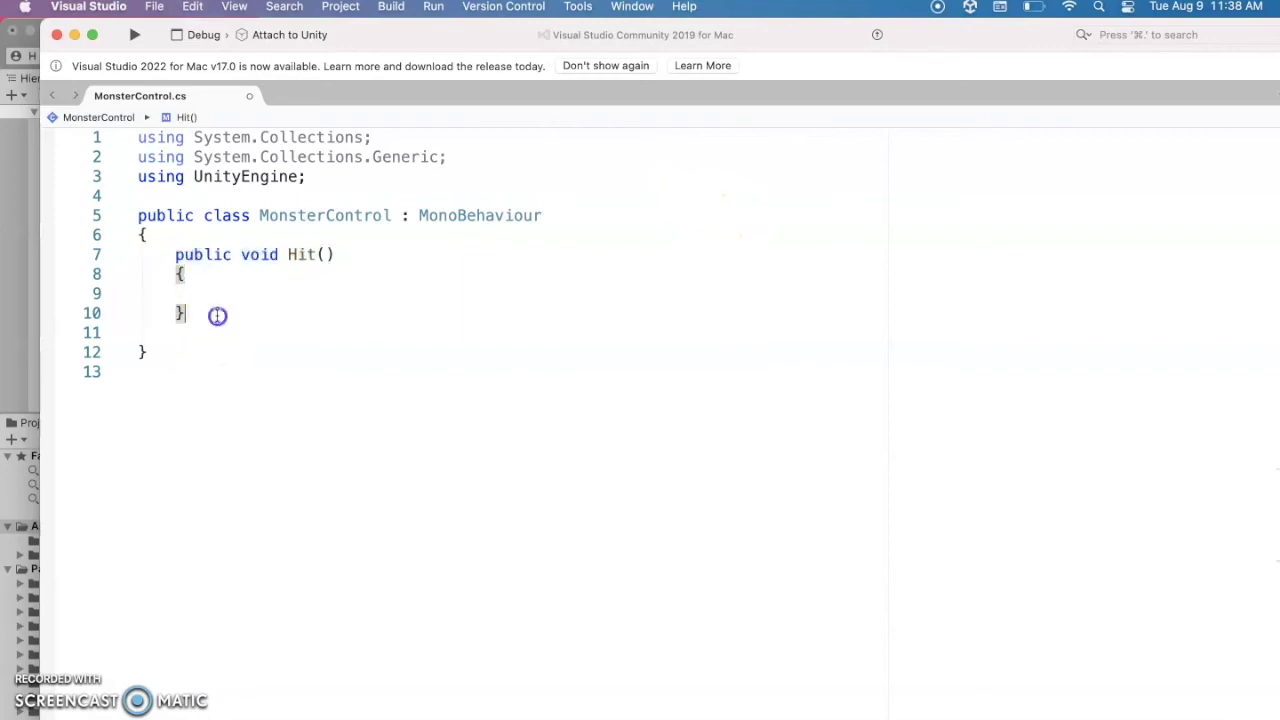
key(Return)
key(super+v)
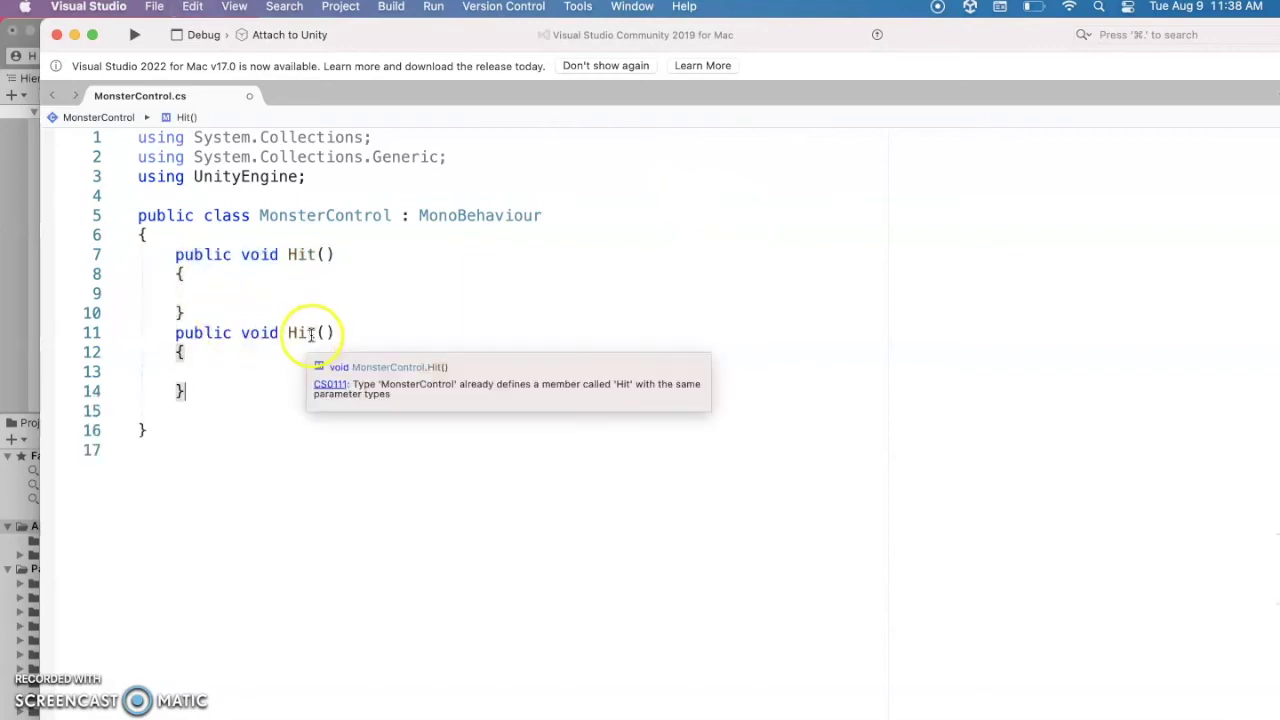
click(312, 333)
key(BackSpace)
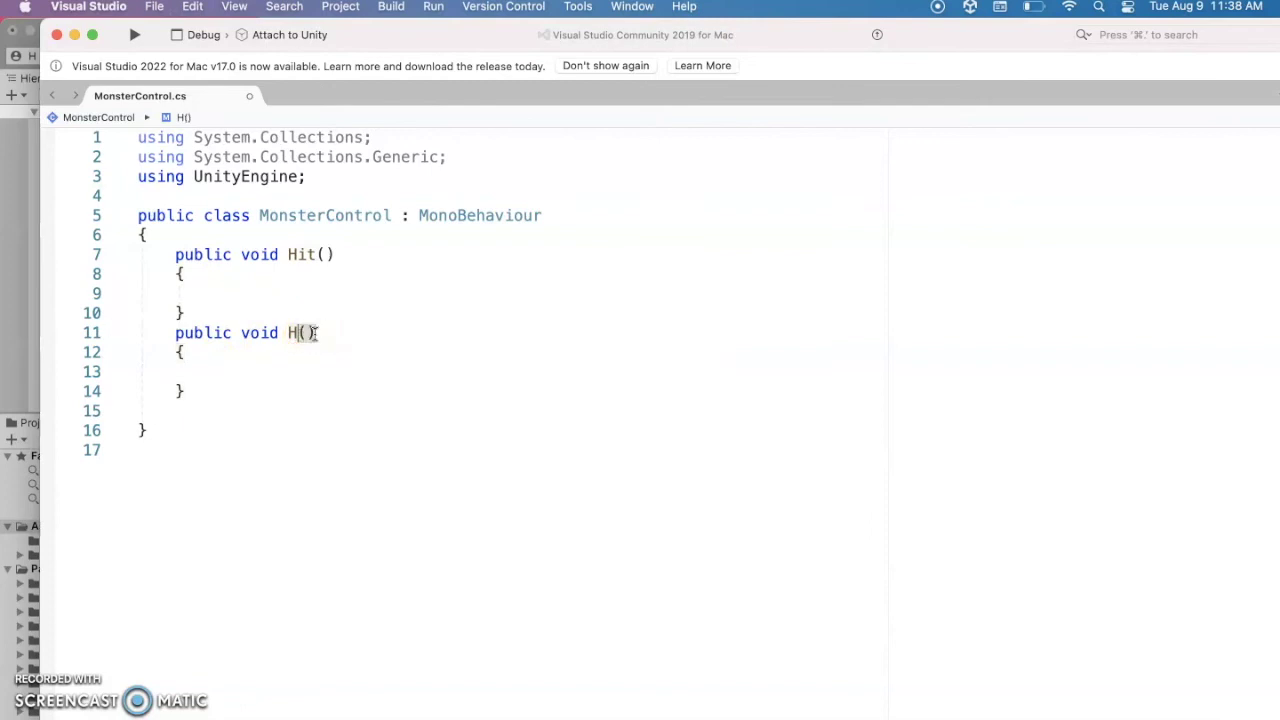
Add a 'public Animator animator;' field at the top of the MonsterControl class.
click(569, 215)
key(Down)
key(Return)
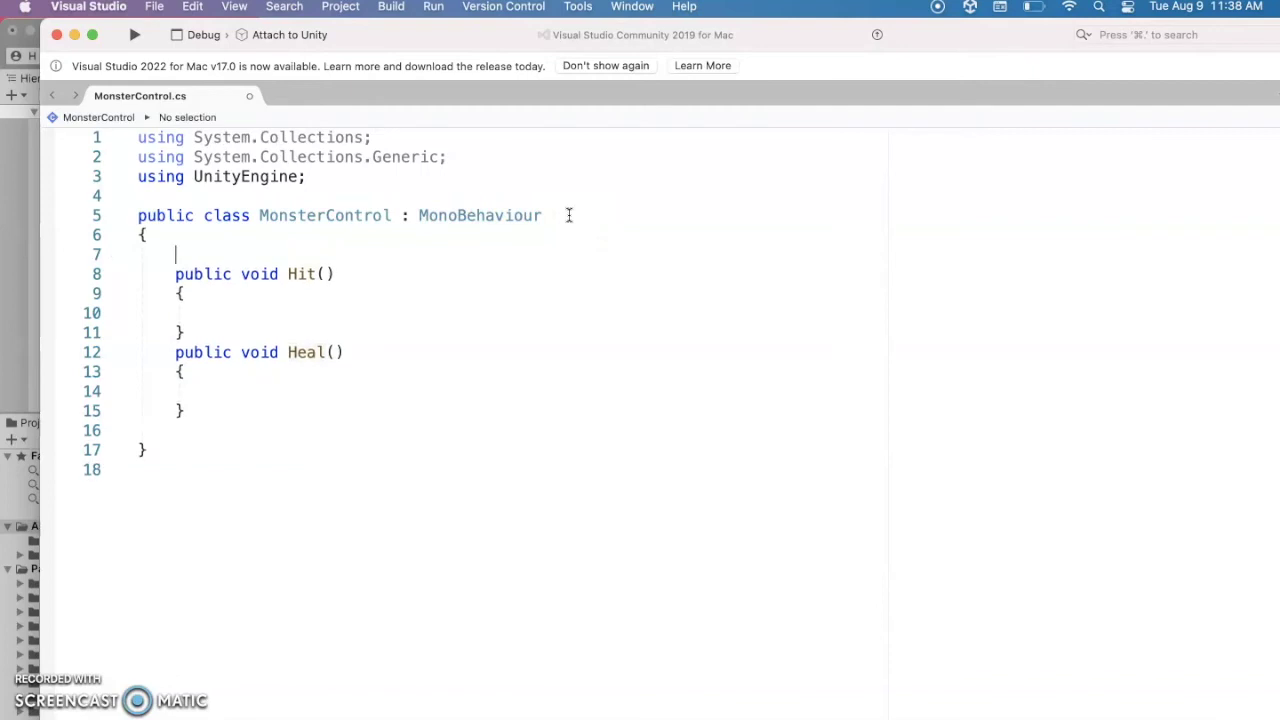
key(Return)
text(public )
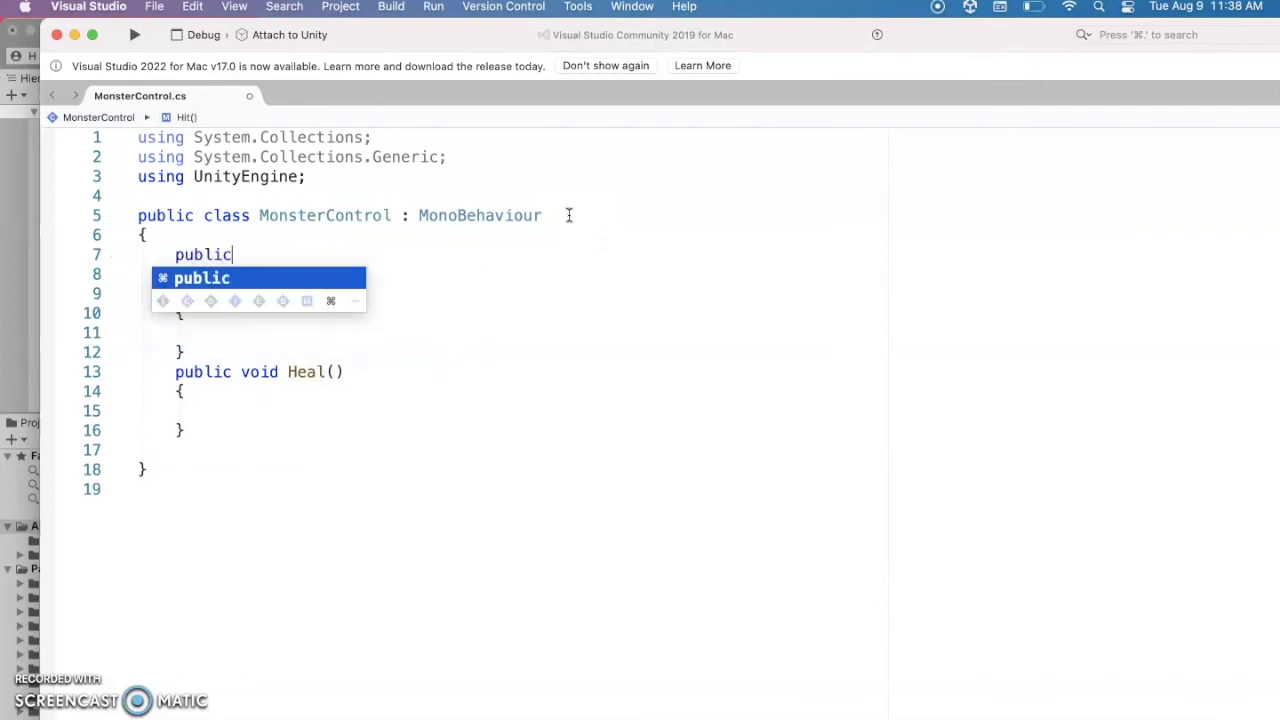
text(Animator )
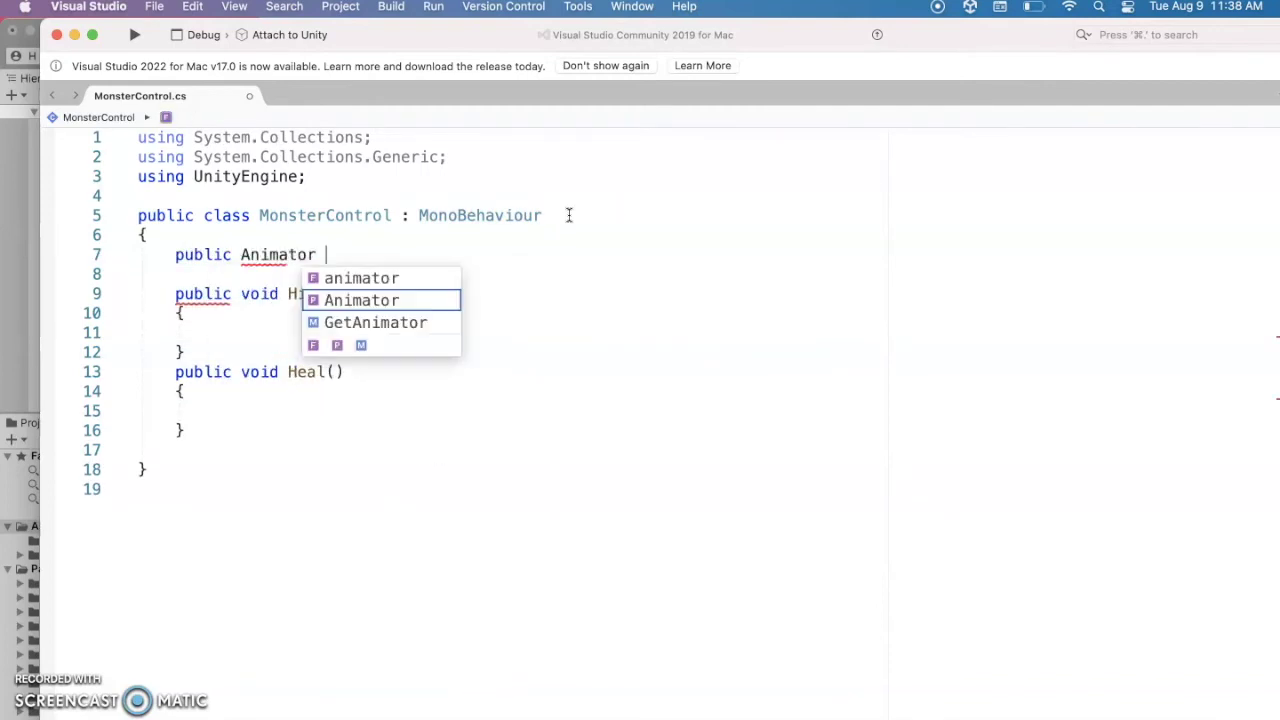
text(a)
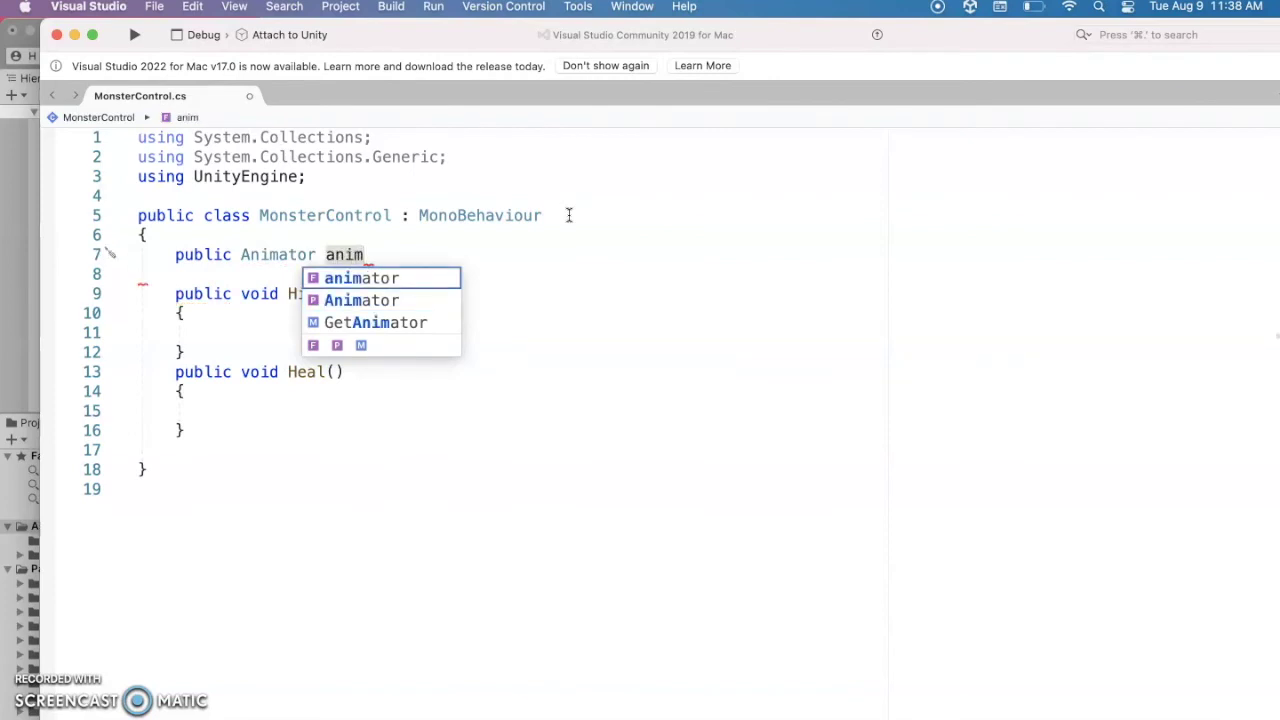
text(nim)
key(Return)
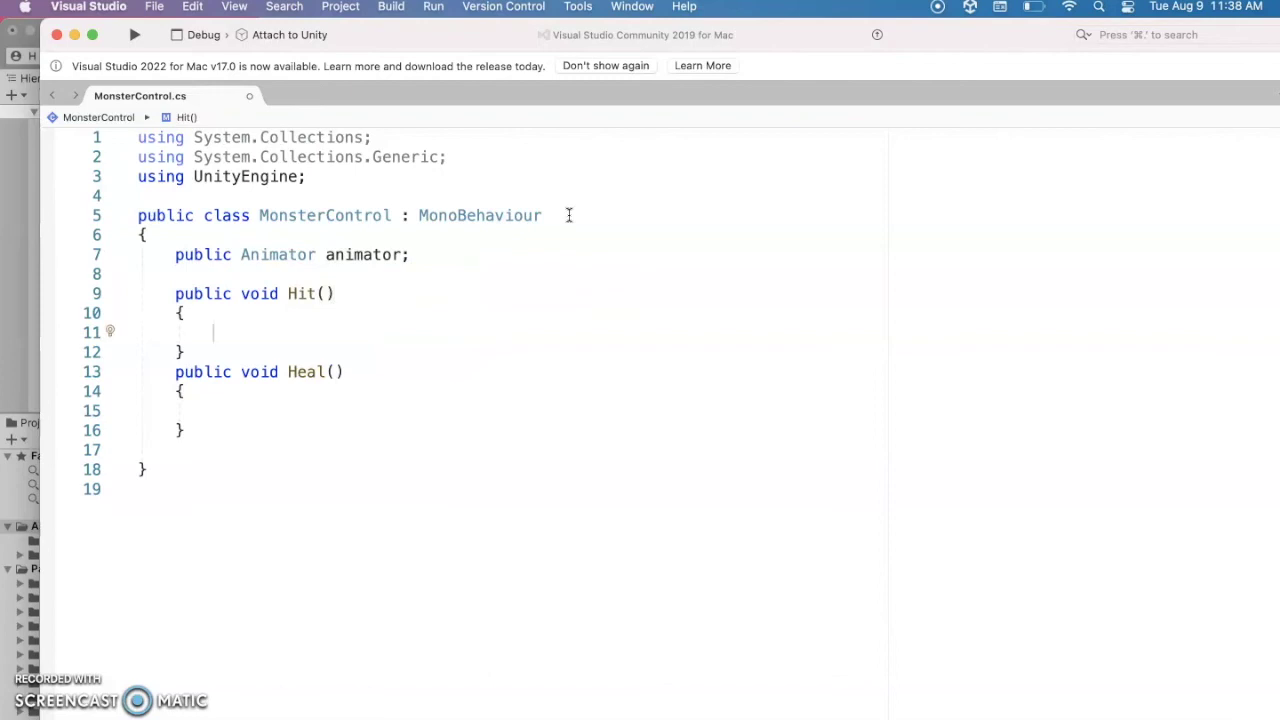
Make Hit() call animator.SetBool("hit", true).
text(an)
key(Return)
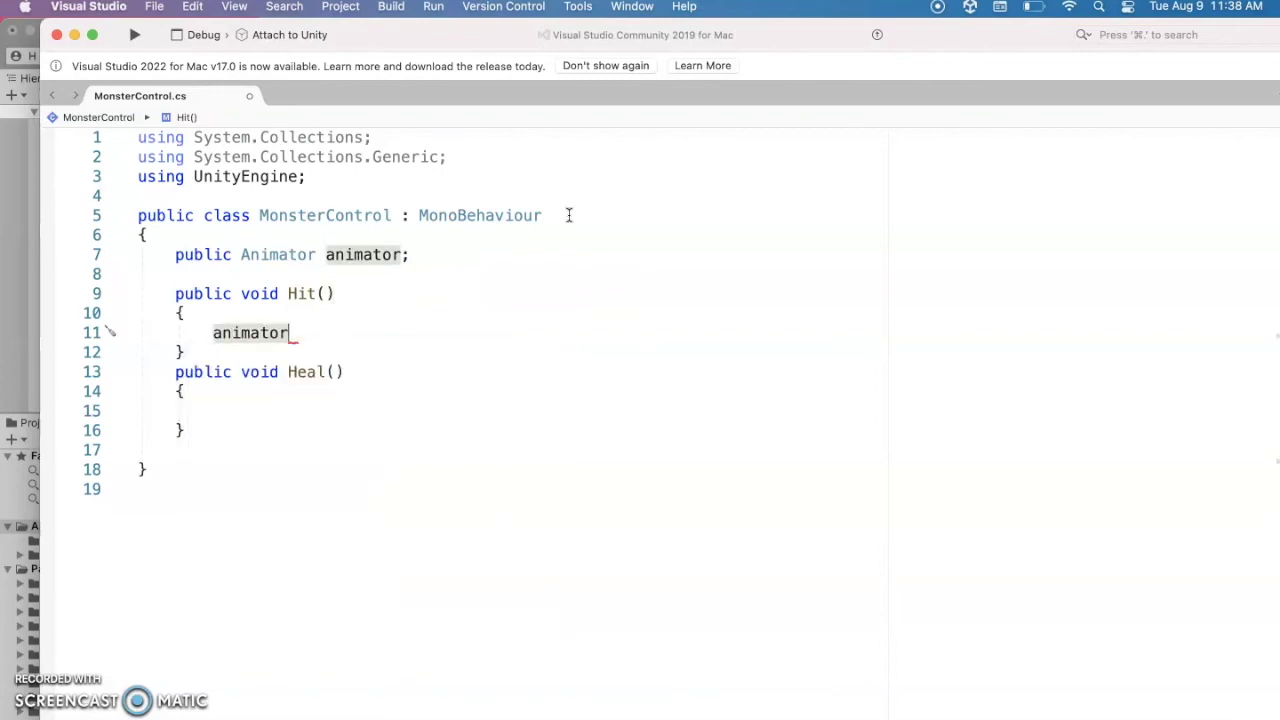
text(.SetB)
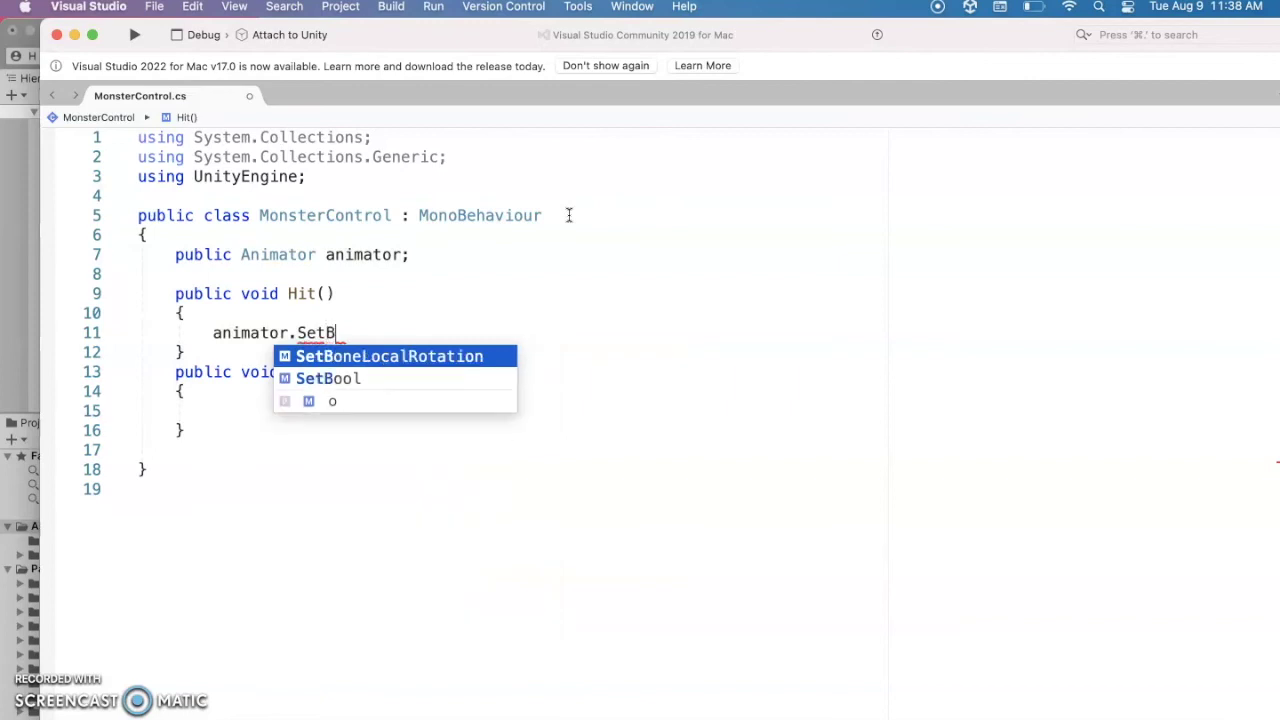
text(ool(")
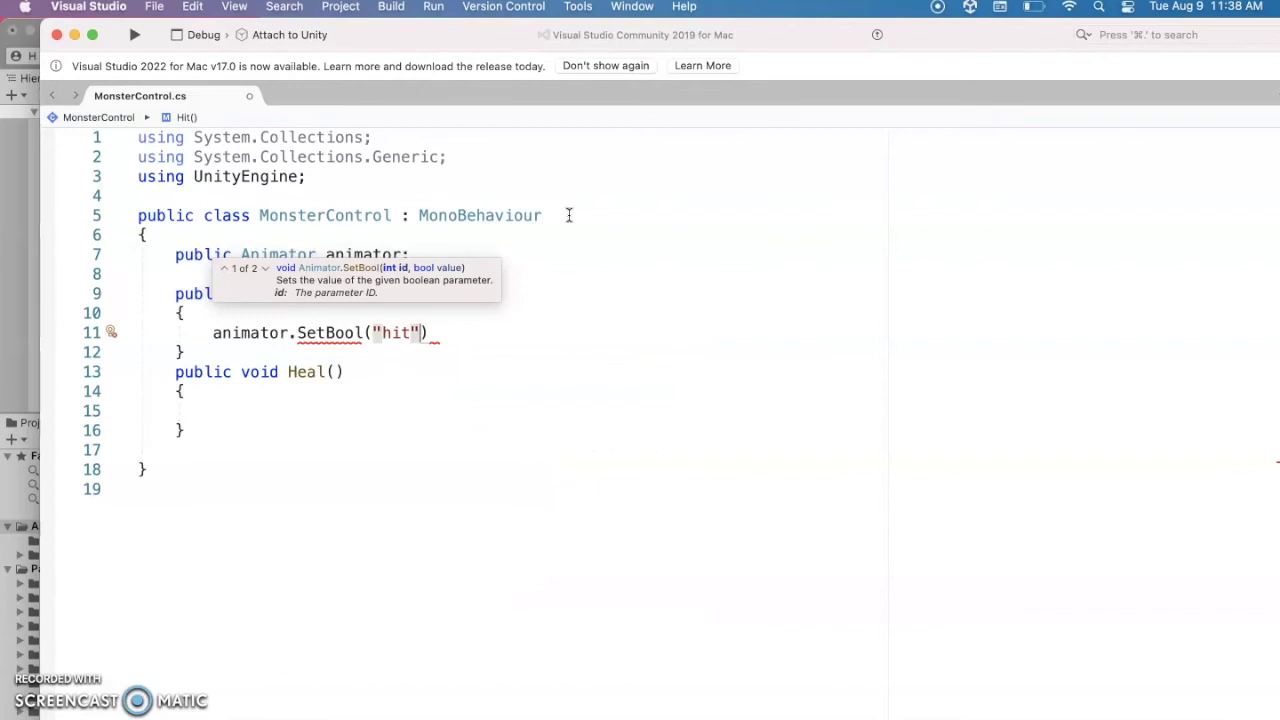
text(hit", )
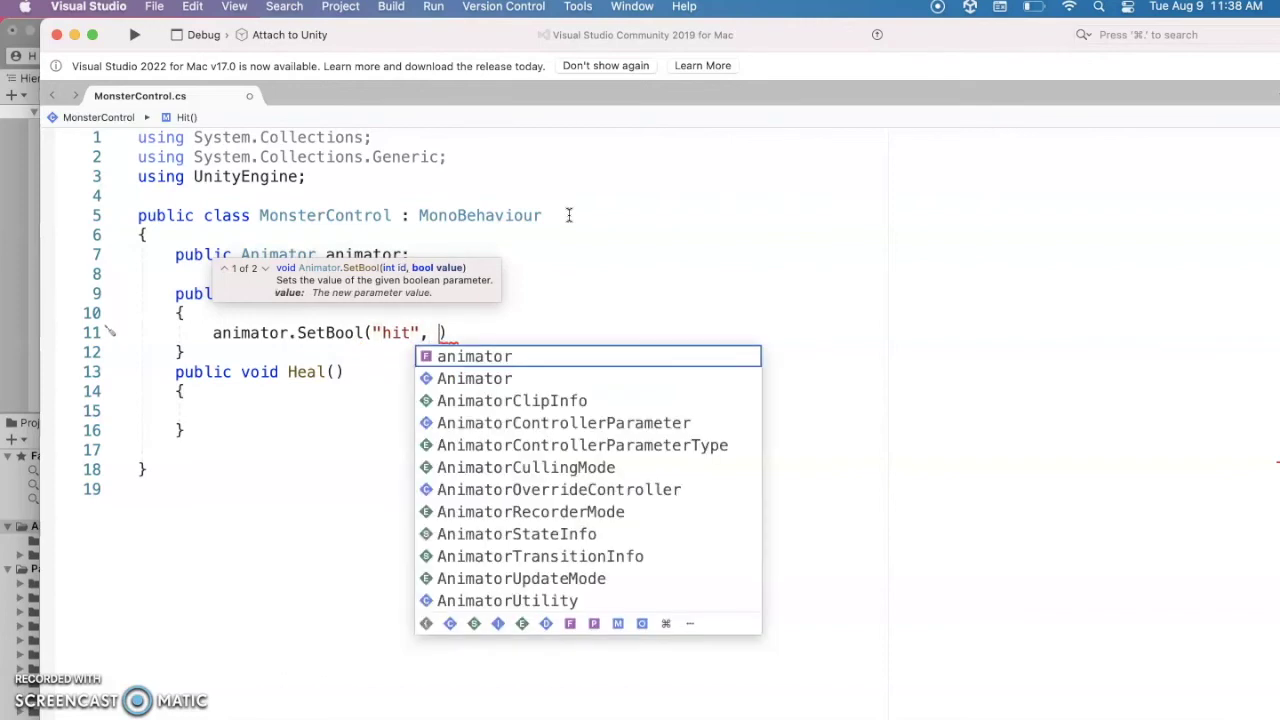
text(true))
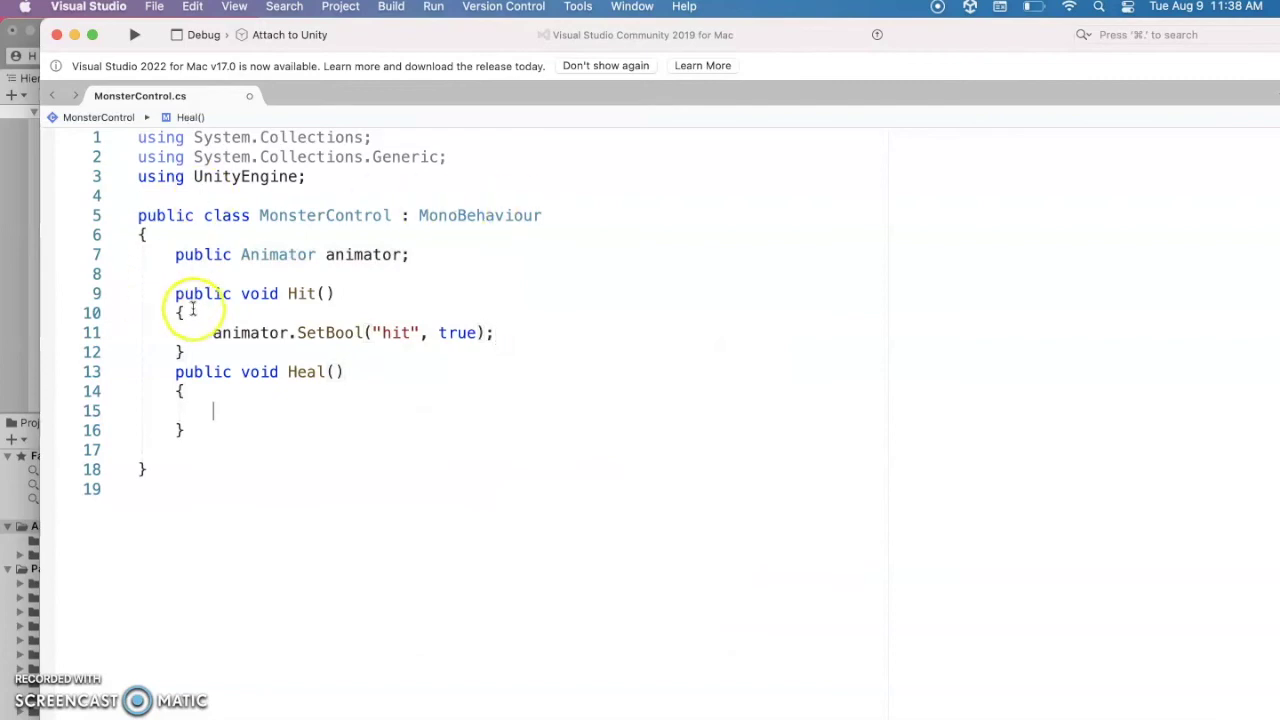
click(214, 332)
shift+click(493, 332)
key(super+c)
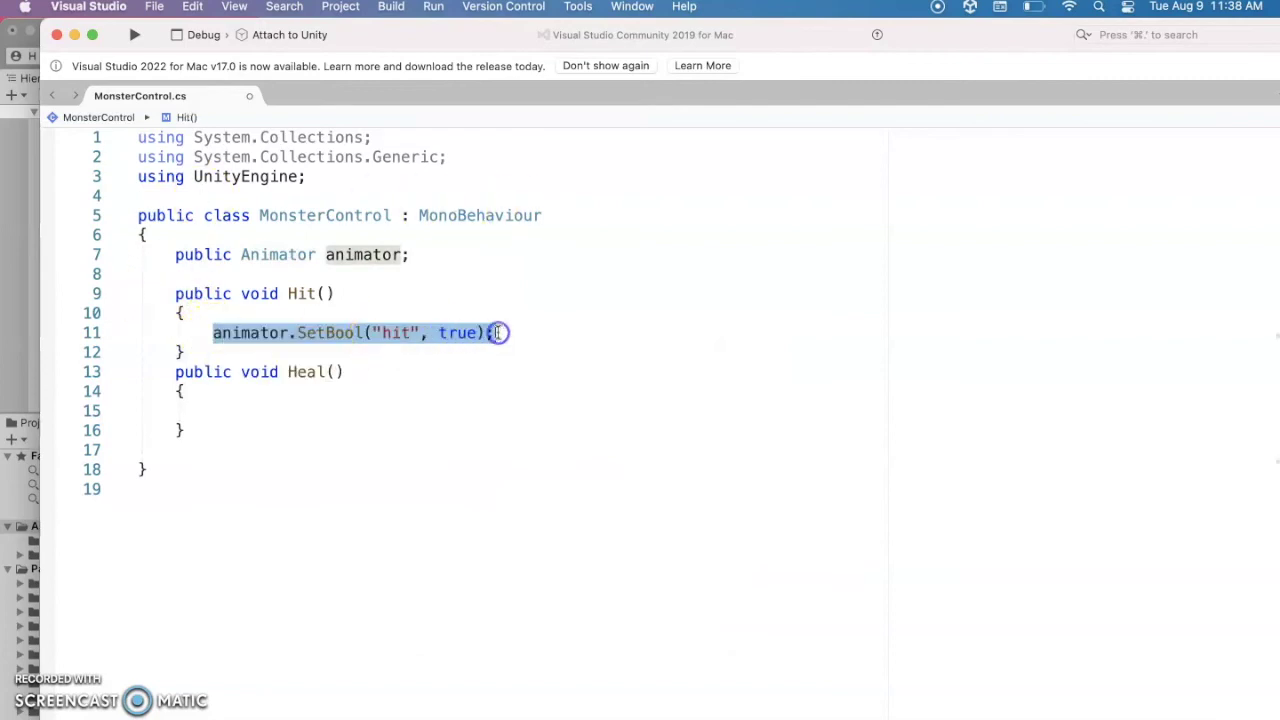
Make Heal() call animator.SetBool("hit", false) by pasting and editing the Hit line.
click(276, 409)
key(super+v)
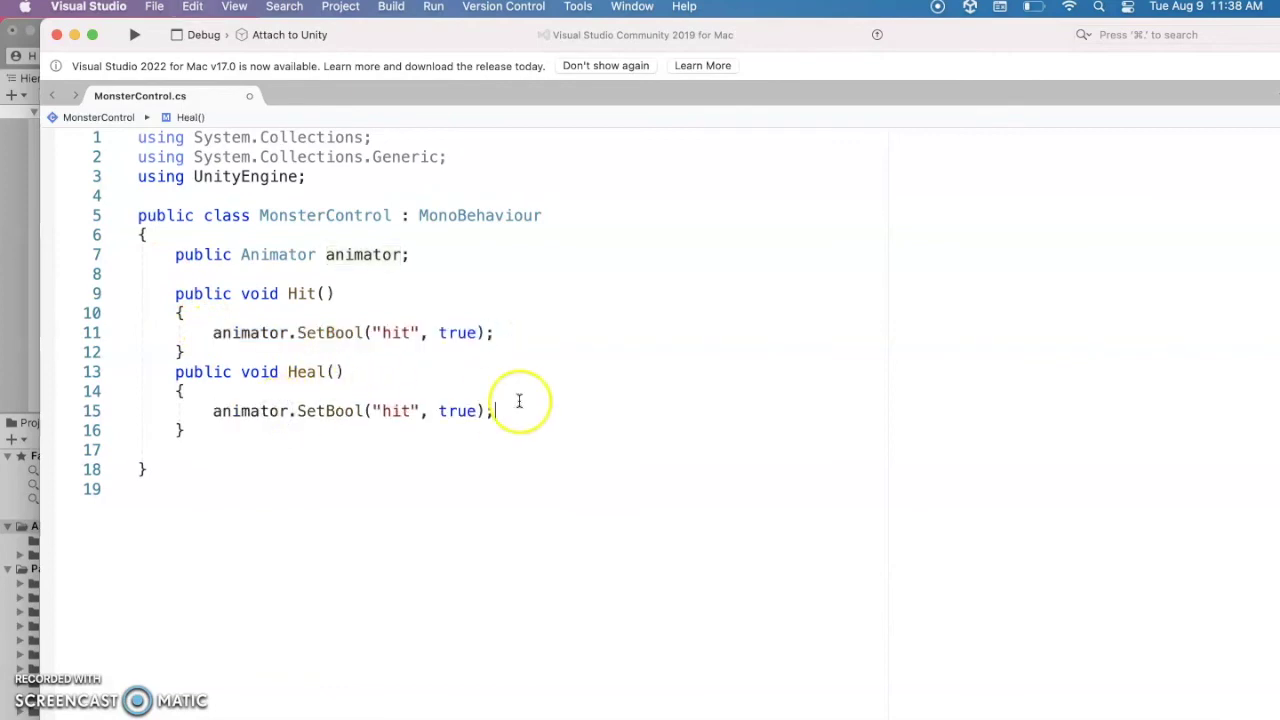
click(479, 411)
key(BackSpace)
key(BackSpace)
key(BackSpace)
key(BackSpace)
text(false)
click(552, 190)
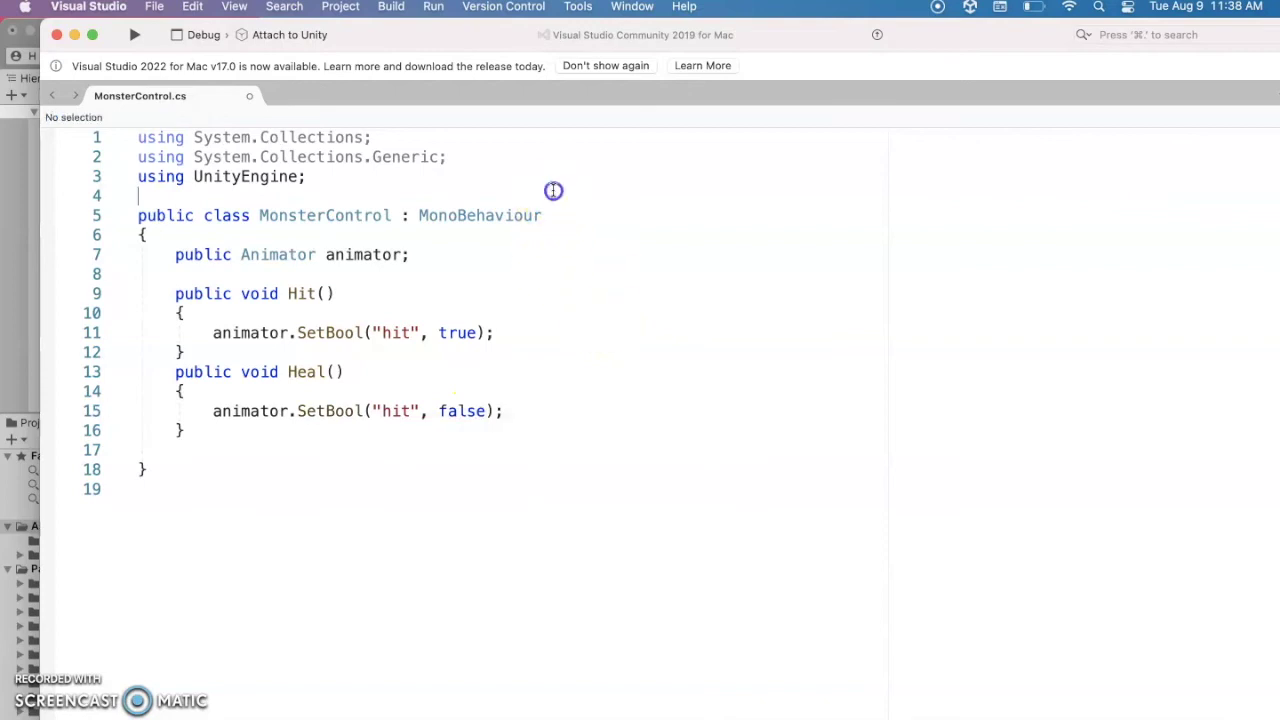
Save the MonsterControl script and return to Unity.
click(154, 6)
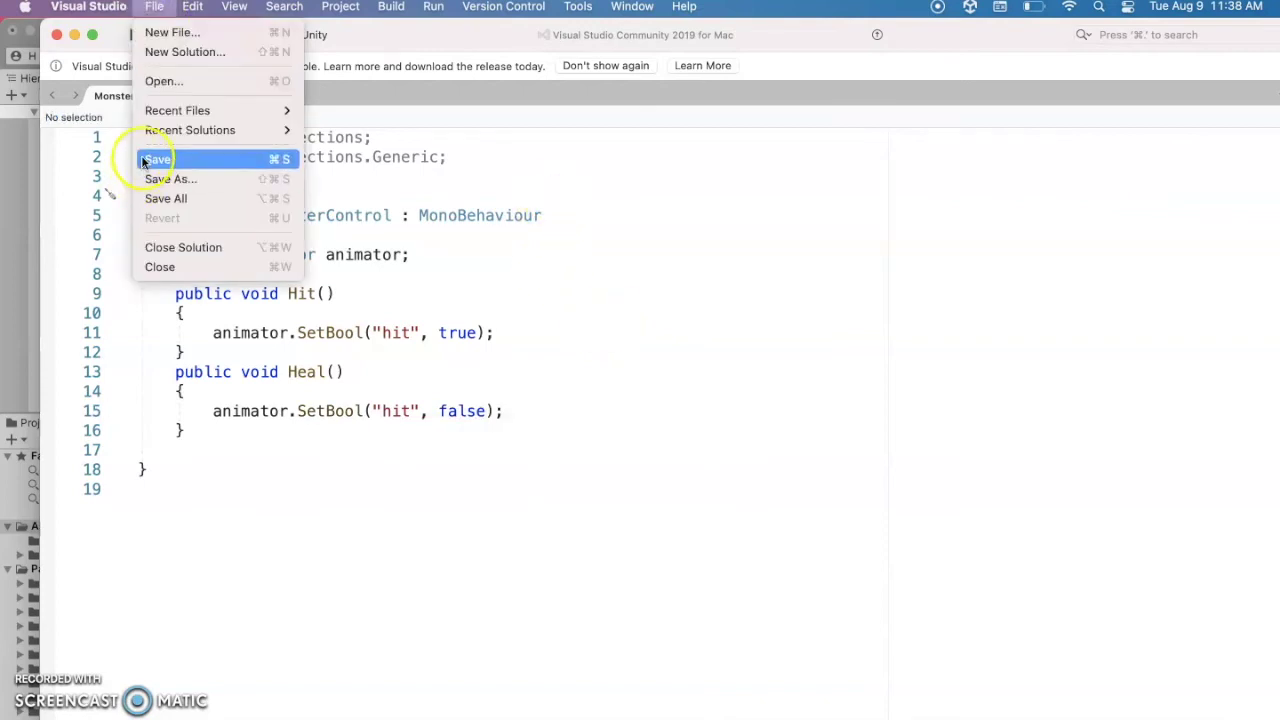
click(150, 160)
click(20, 184)
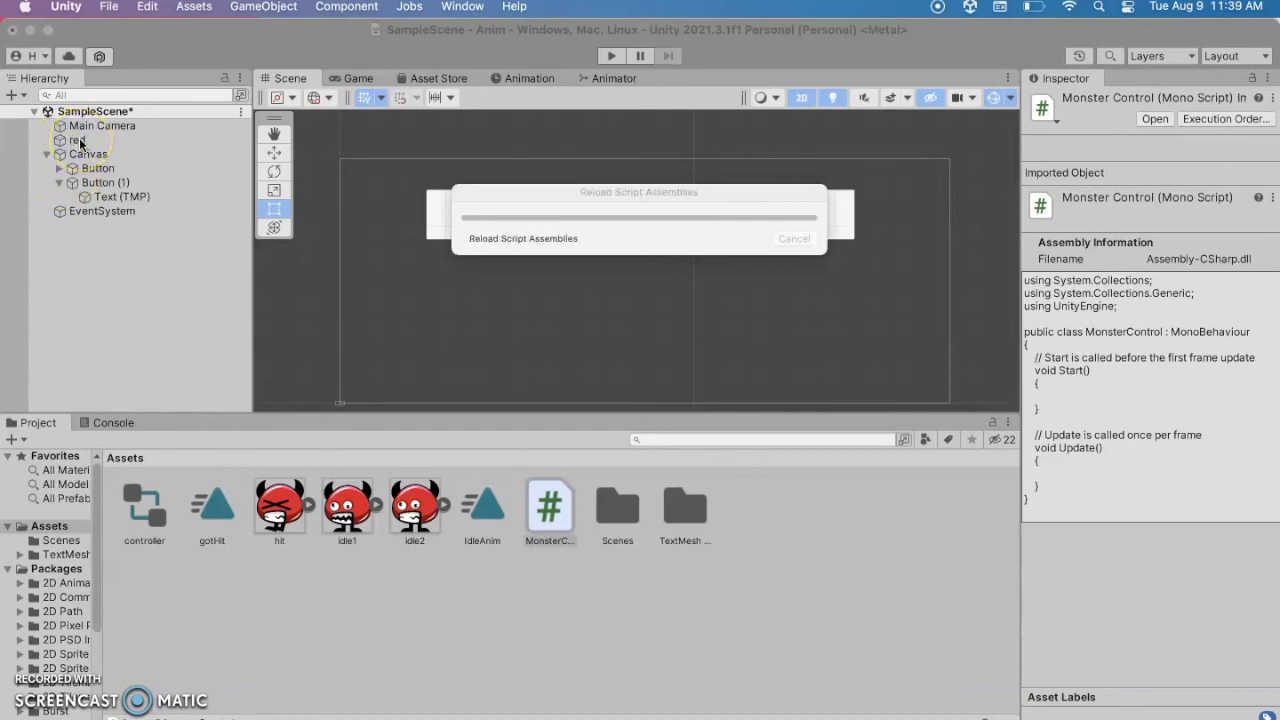
Assign red's own Animator to the Monster Control component's Animator field.
click(78, 140)
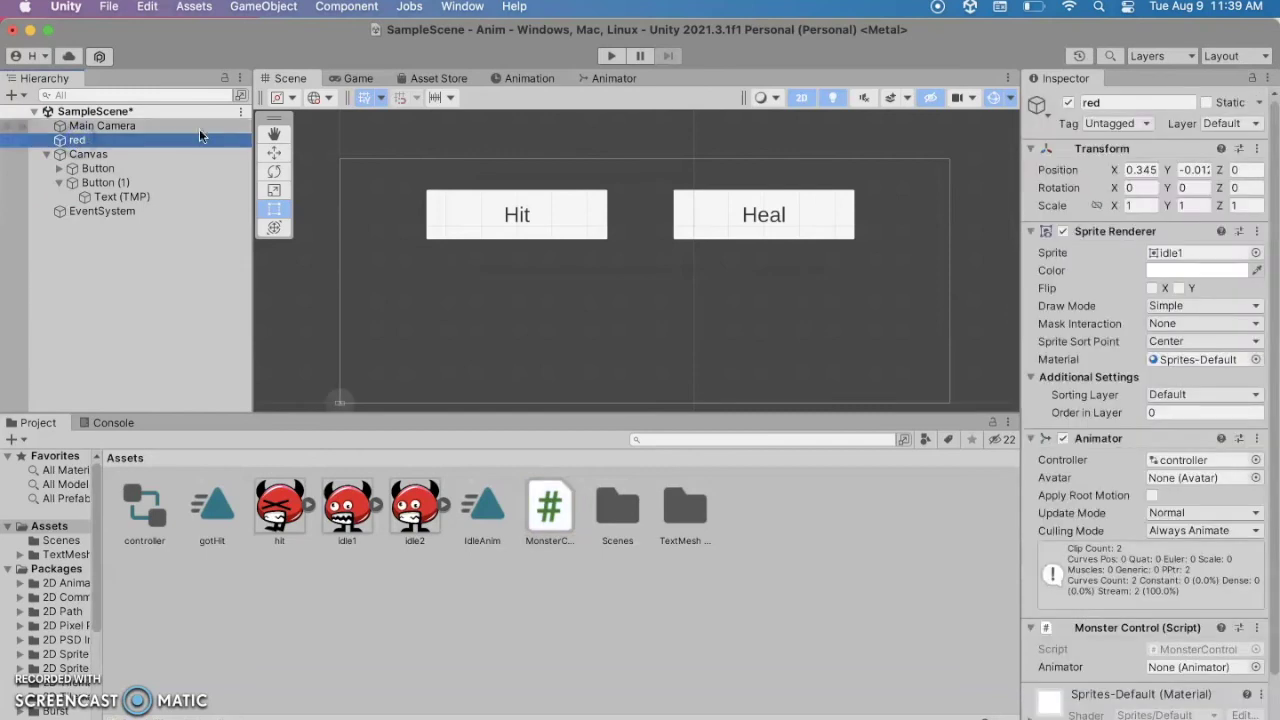
scroll(1125, 380, down, 2)
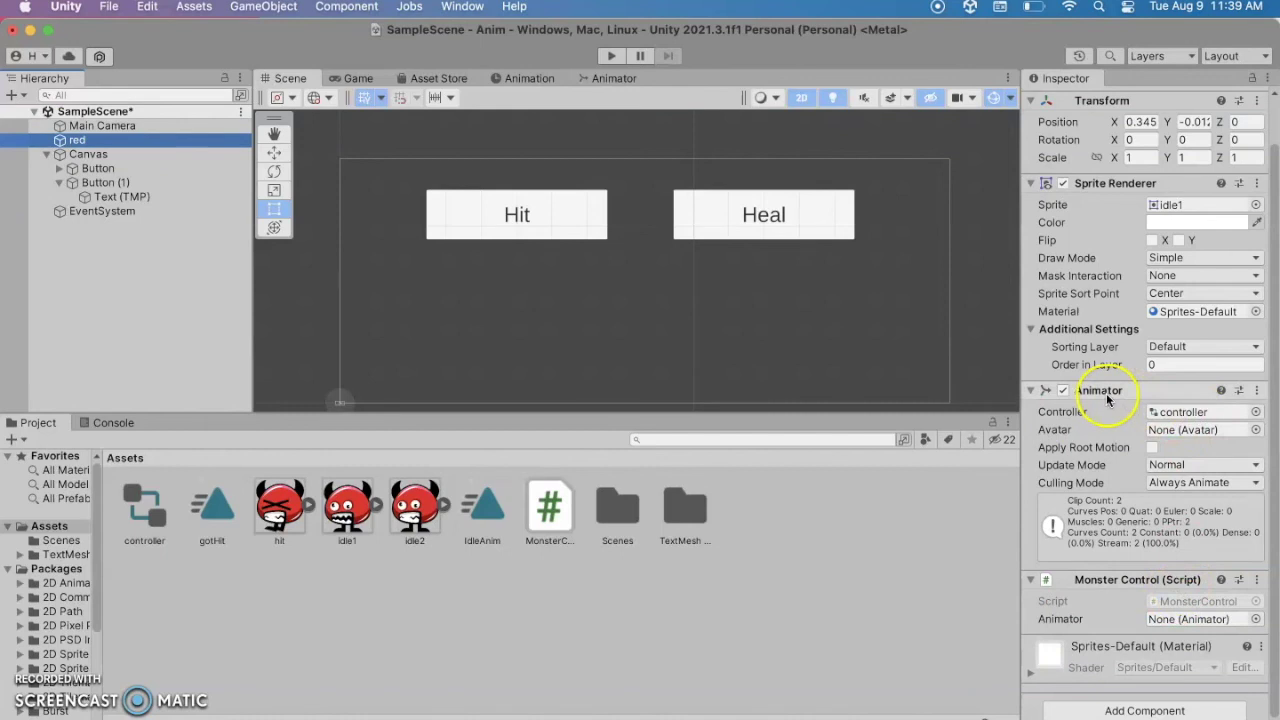
drag(78, 141, 1180, 619)
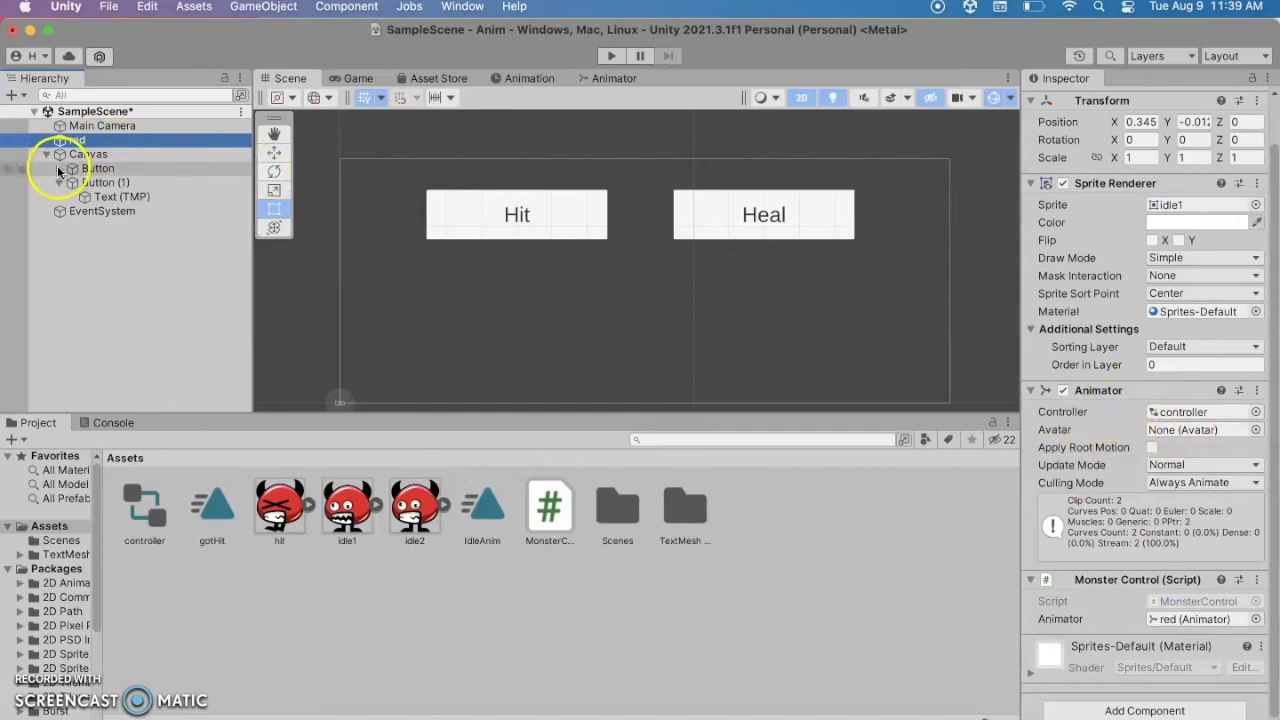
Give the Hit button an On Click entry targeting red that calls MonsterControl.Hit.
click(90, 169)
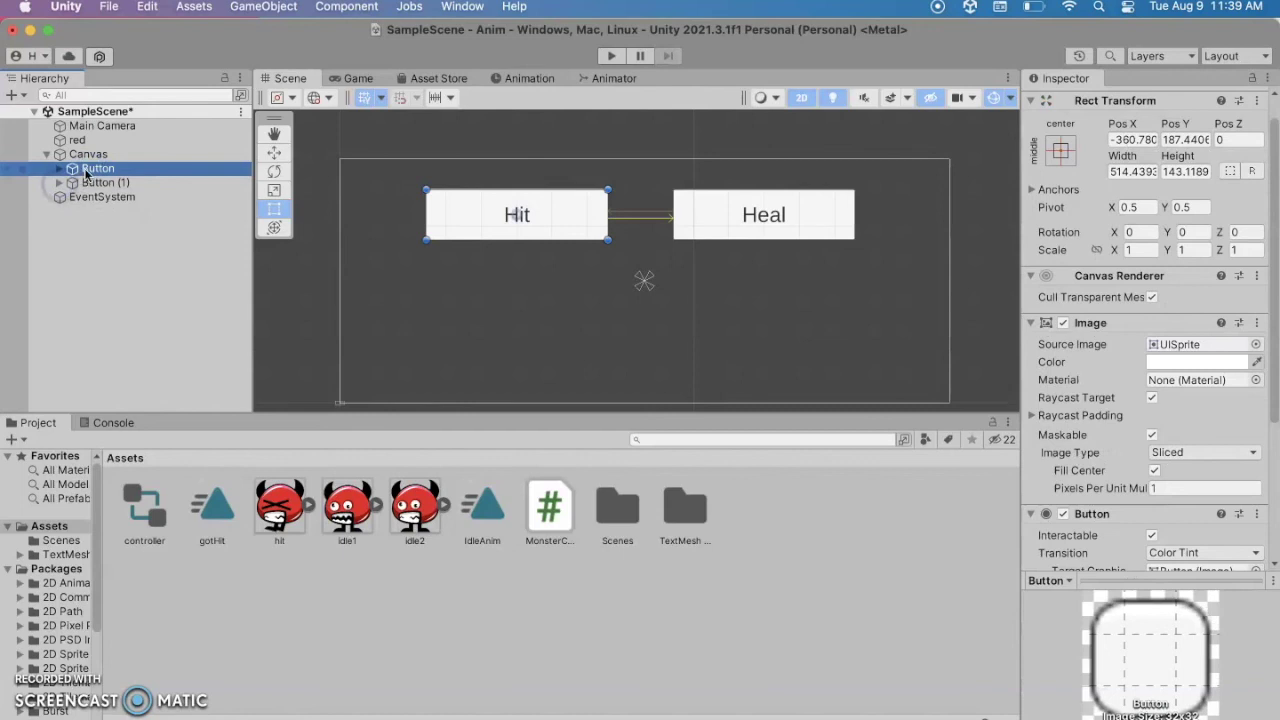
scroll(1078, 445, down, 5)
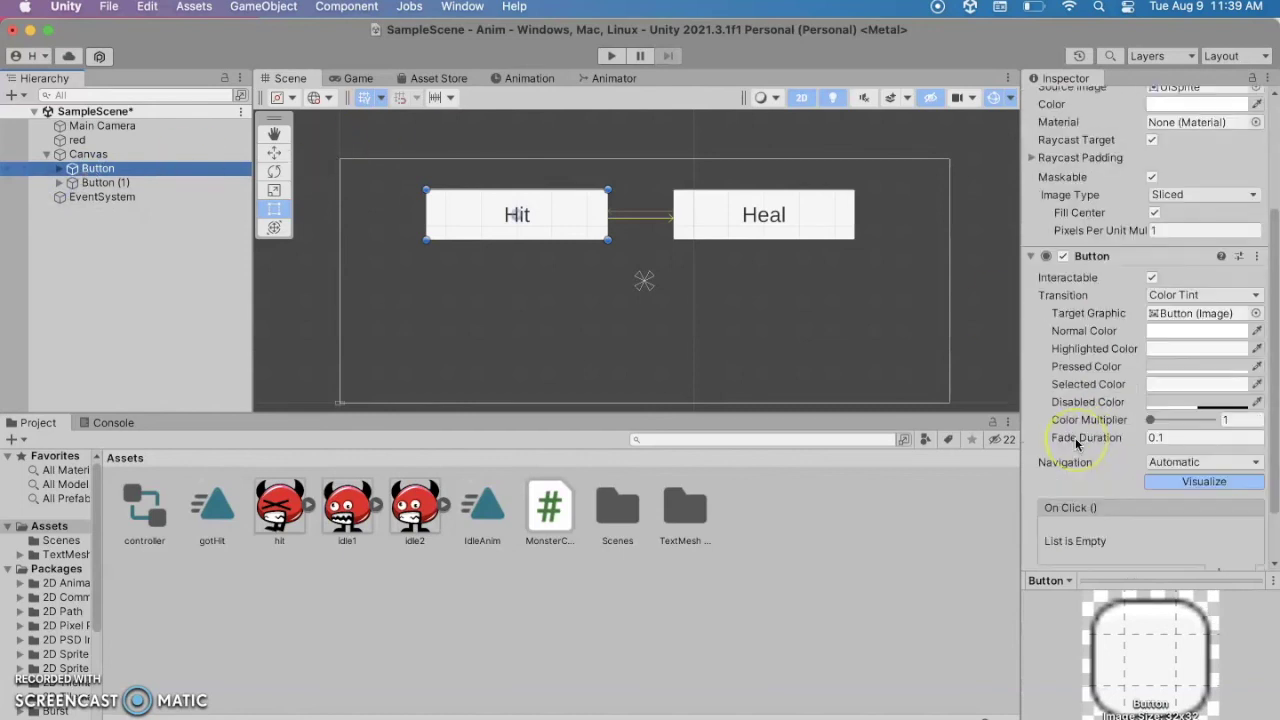
scroll(1078, 445, down, 2)
click(1218, 455)
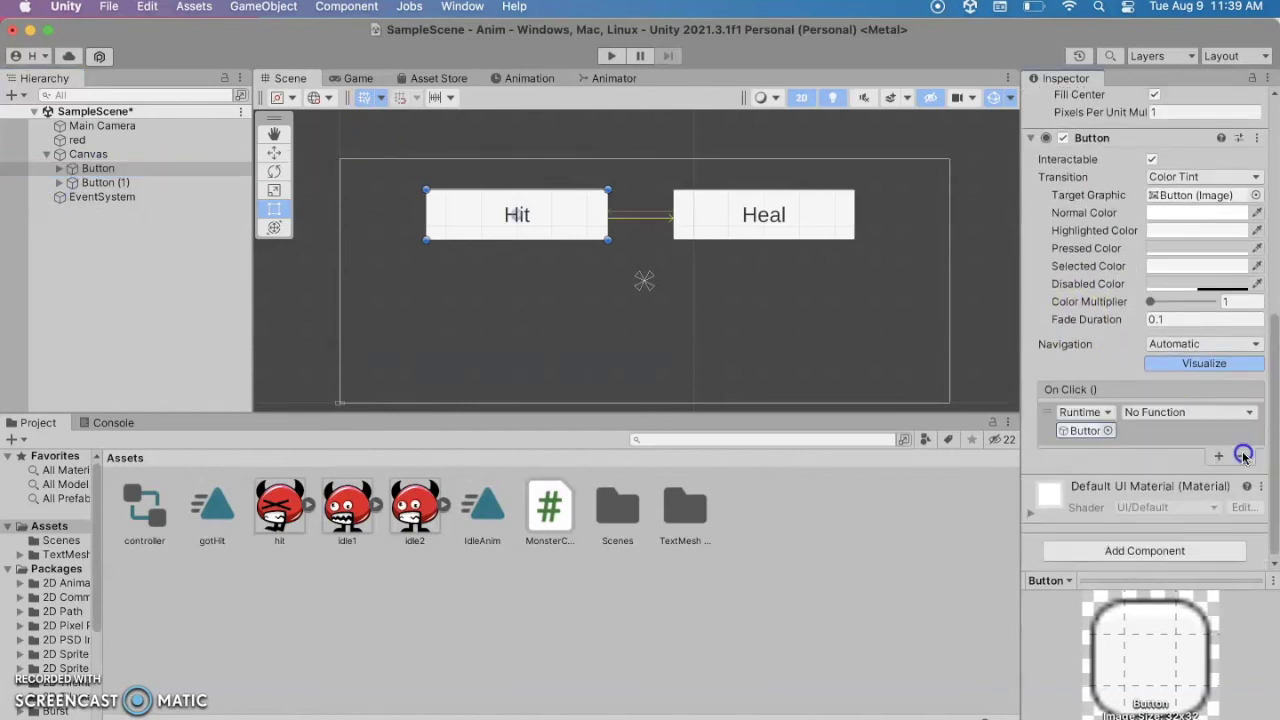
click(1243, 457)
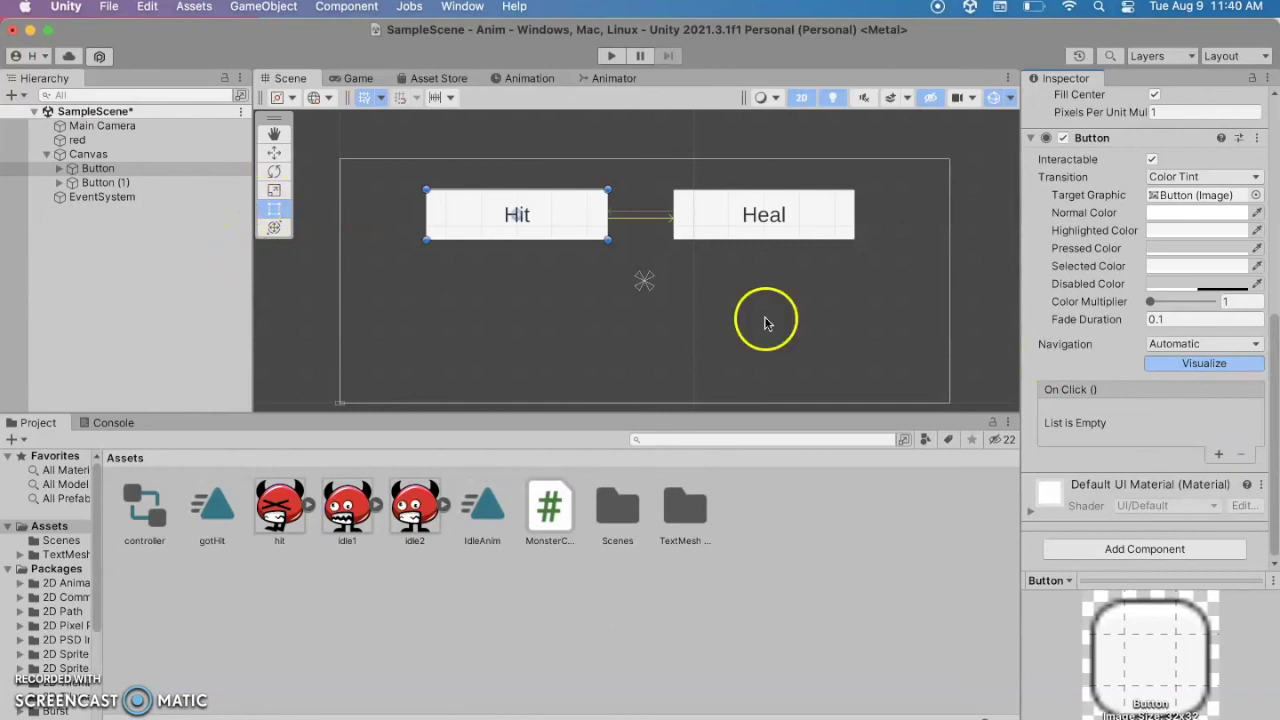
click(1218, 455)
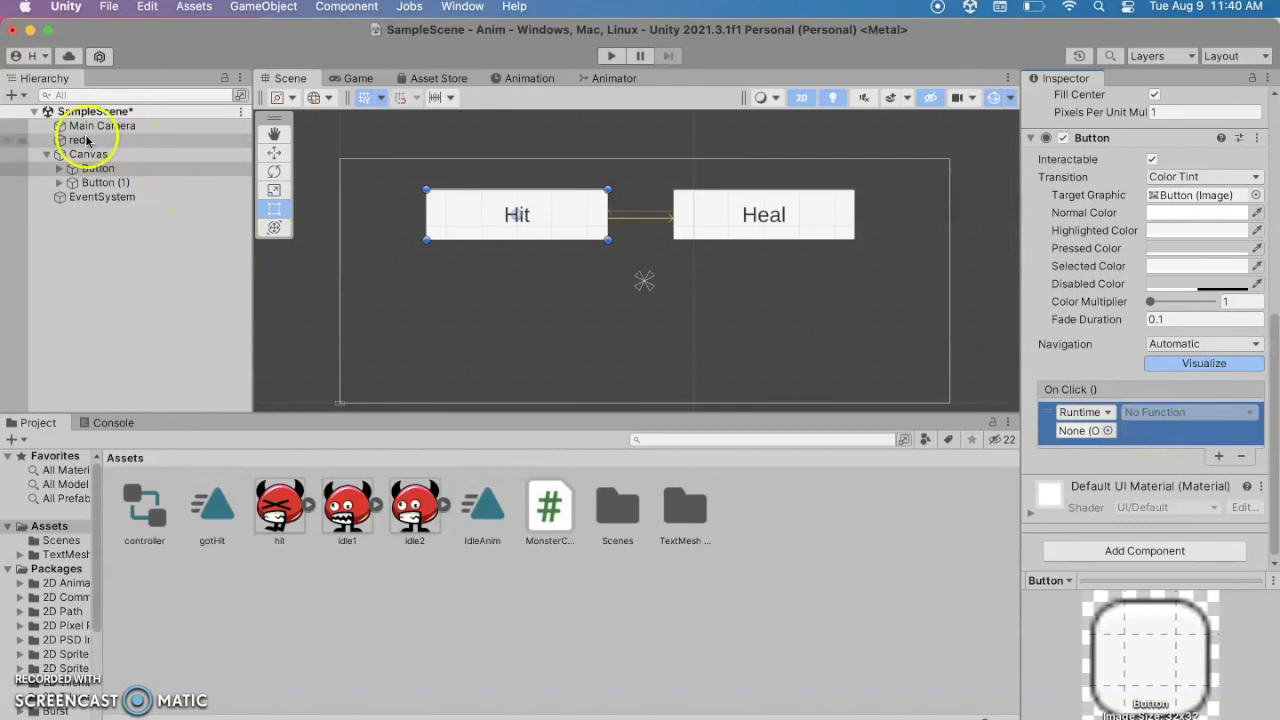
drag(78, 140, 1078, 439)
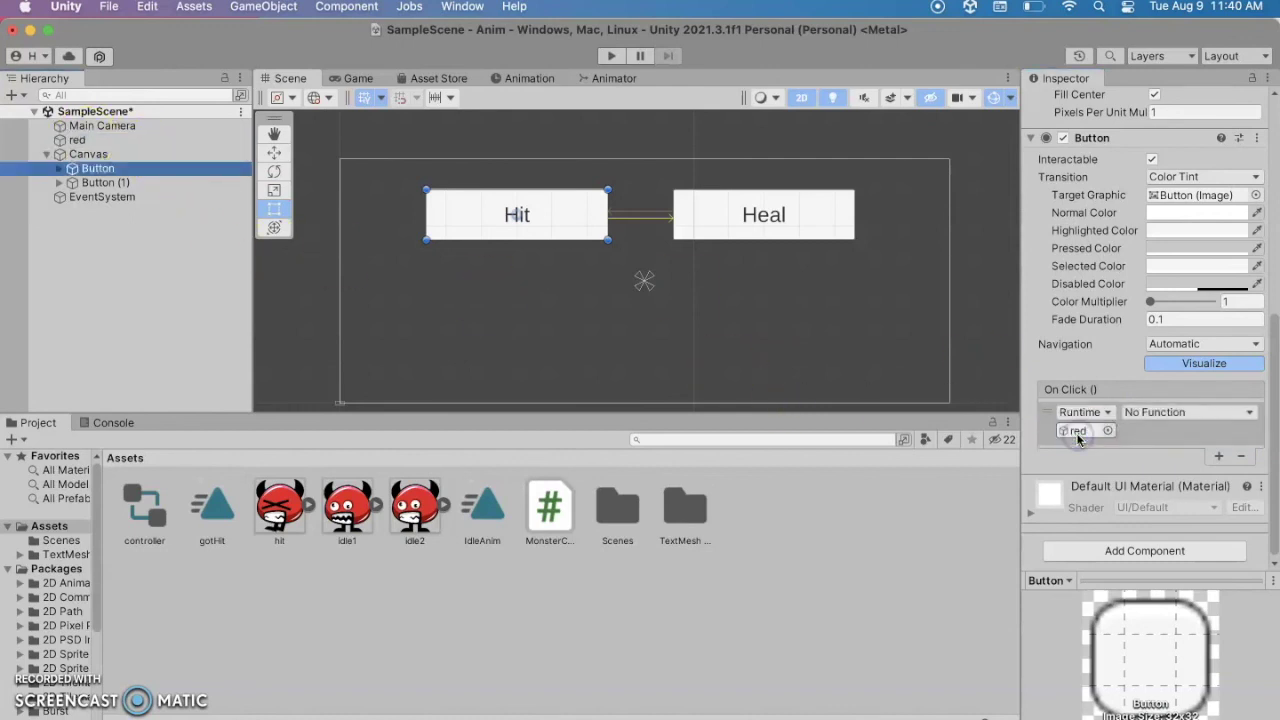
click(1249, 412)
mouse_move(1190, 540)
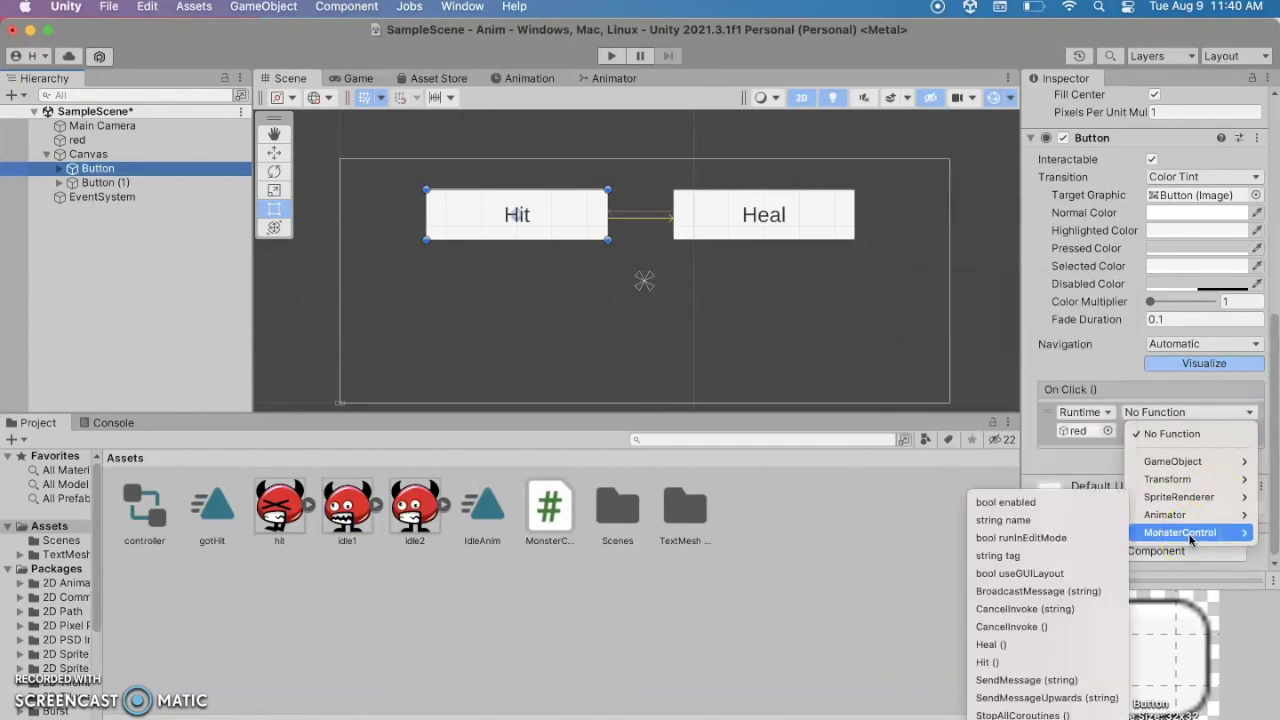
click(1010, 660)
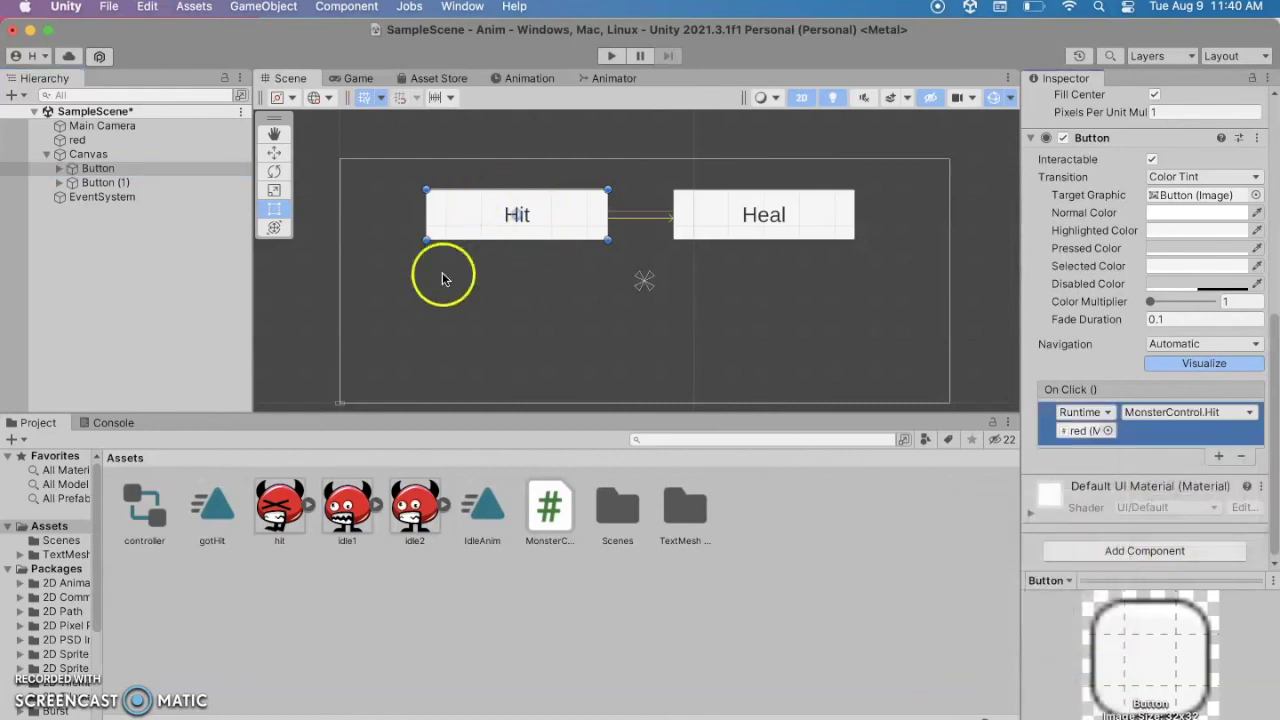
Give the Heal button an On Click entry targeting red that calls MonsterControl.Heal.
click(98, 182)
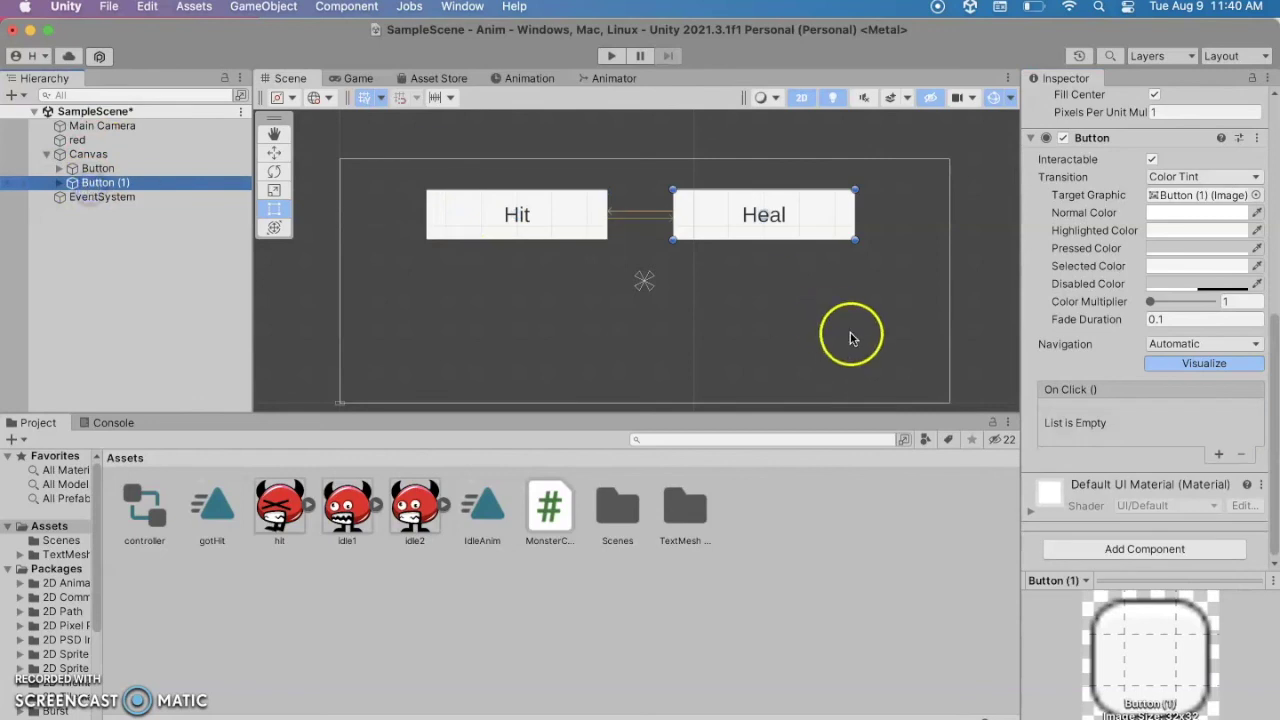
click(1218, 454)
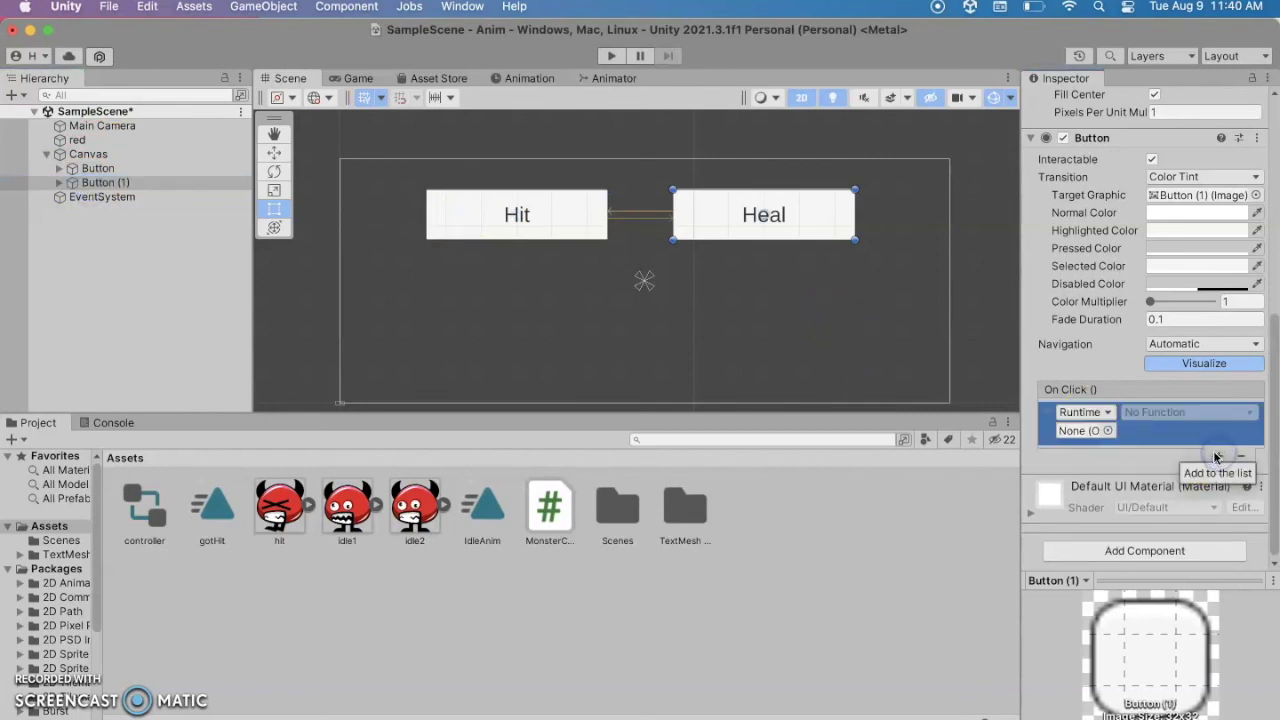
drag(80, 140, 1080, 430)
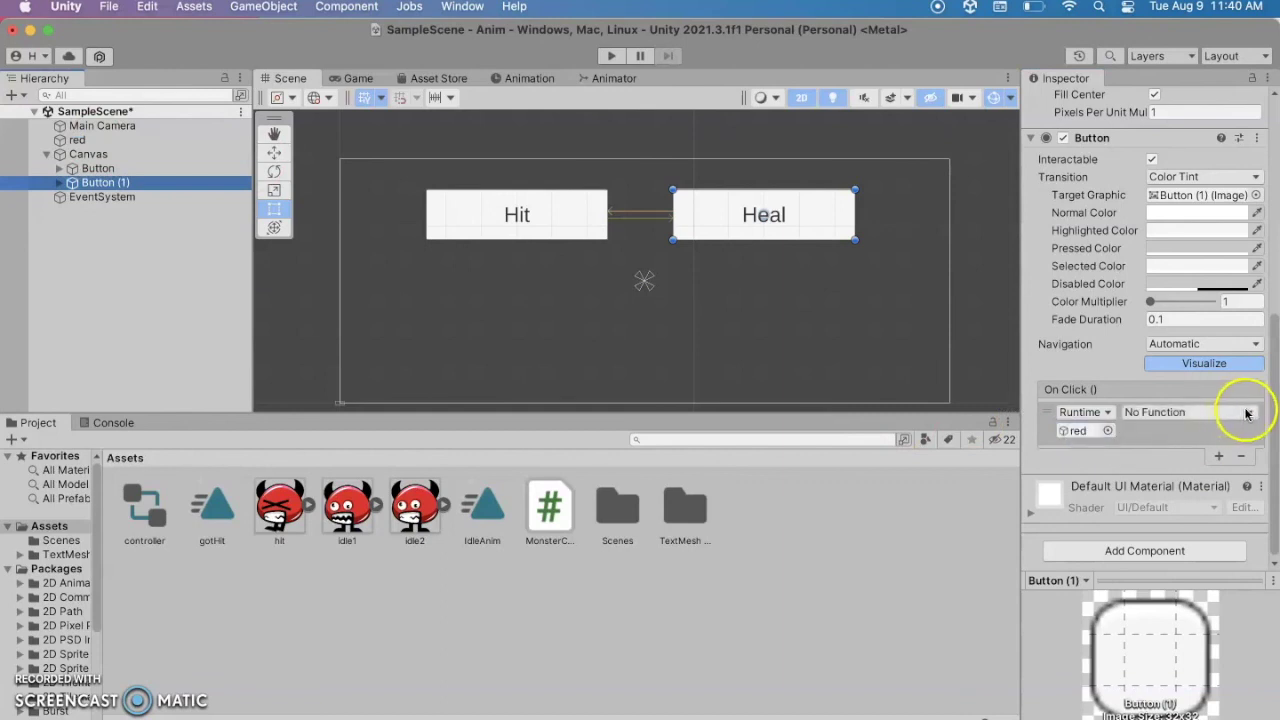
click(1247, 412)
mouse_move(1206, 532)
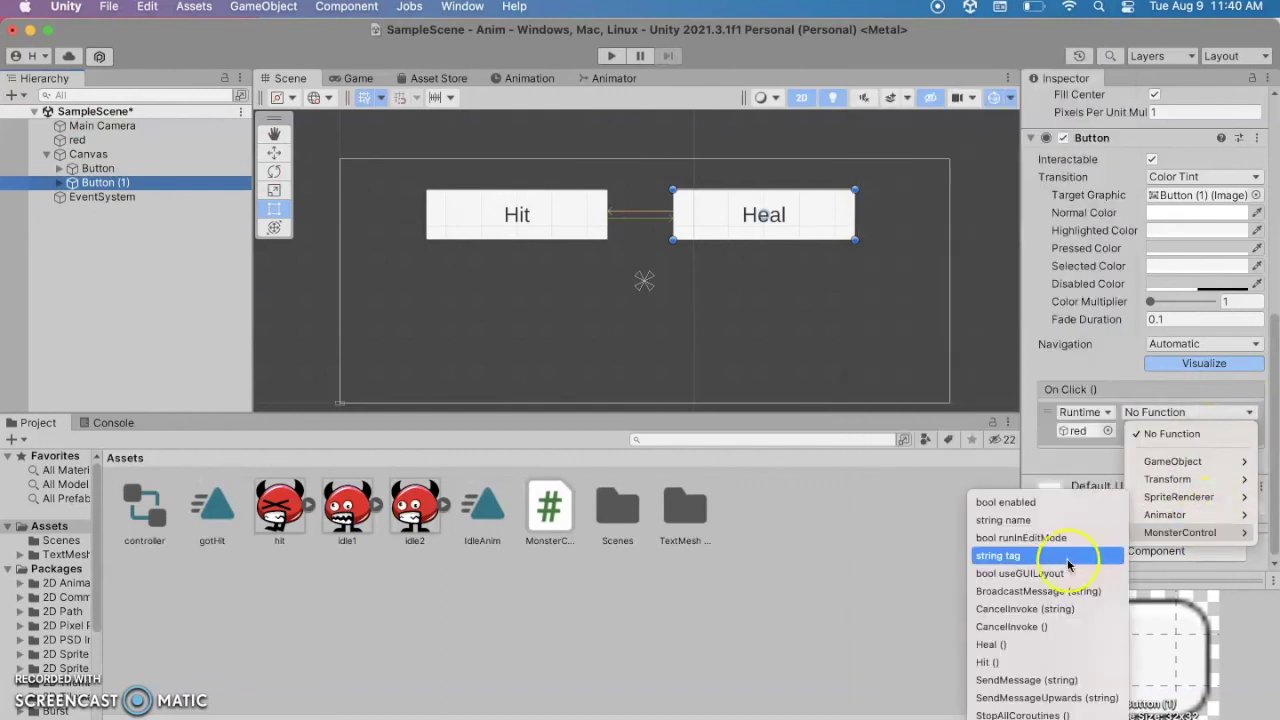
click(1035, 646)
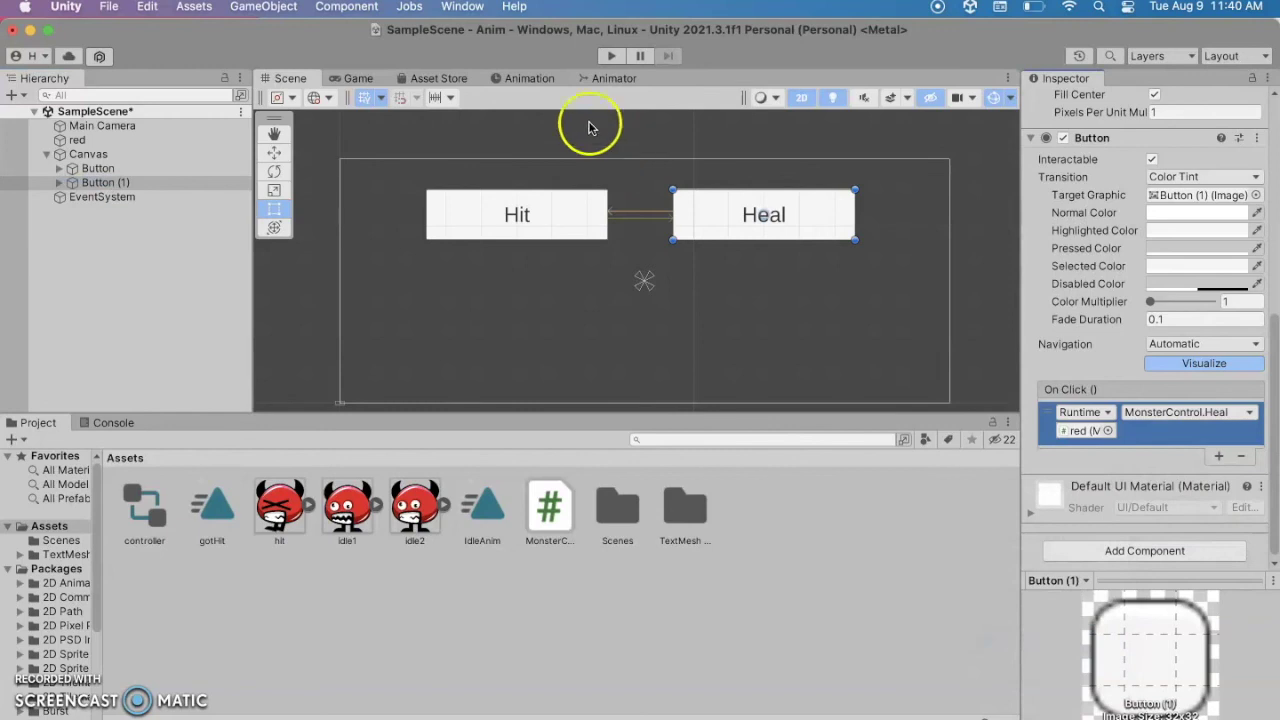
click(611, 57)
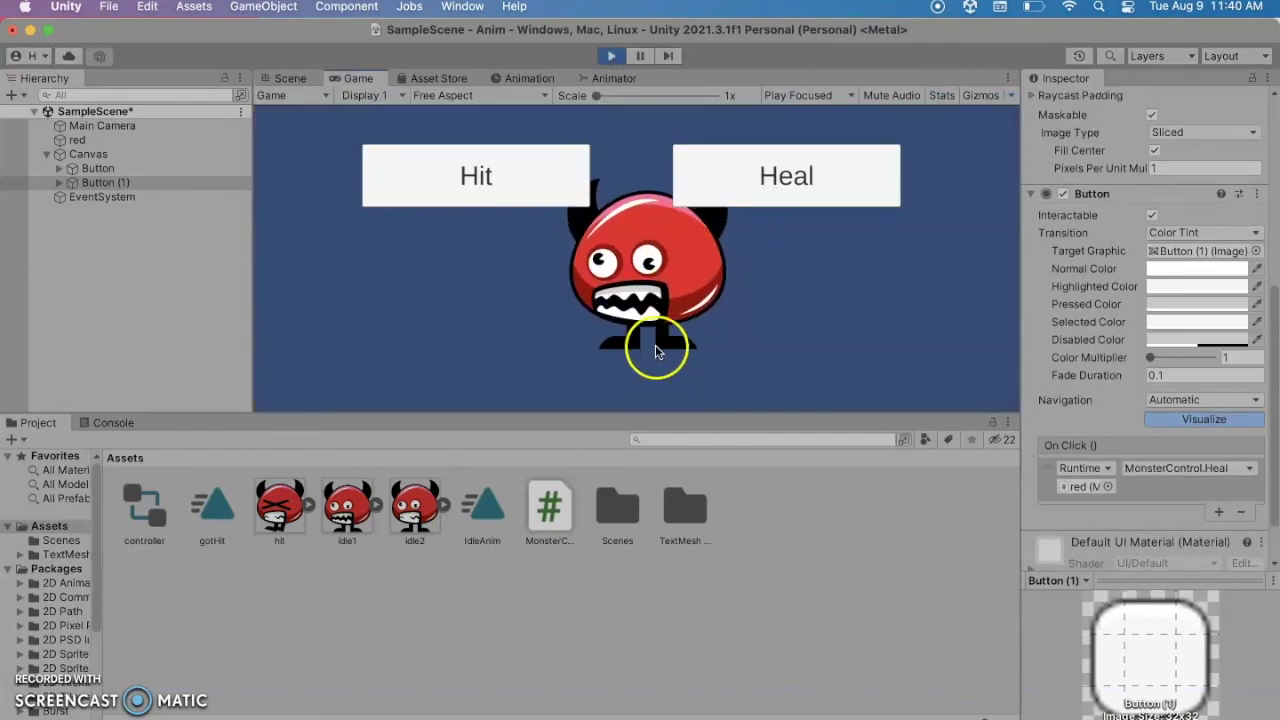
click(509, 180)
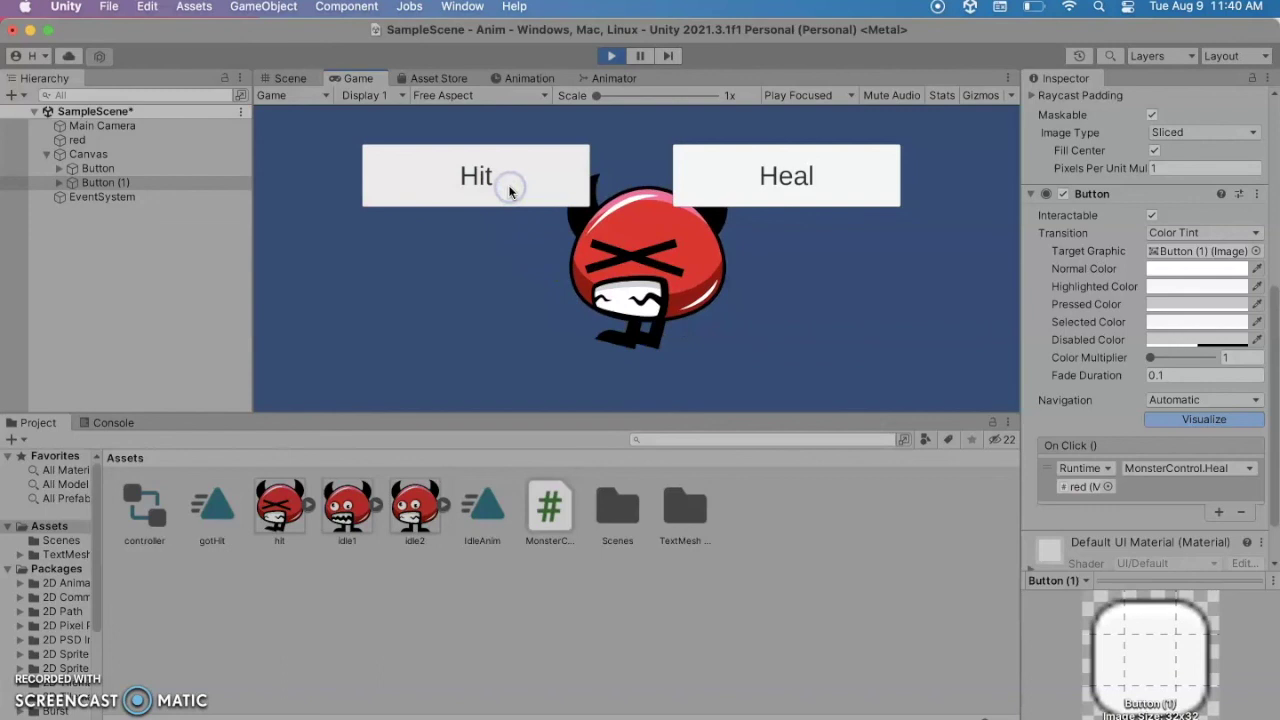
click(826, 180)
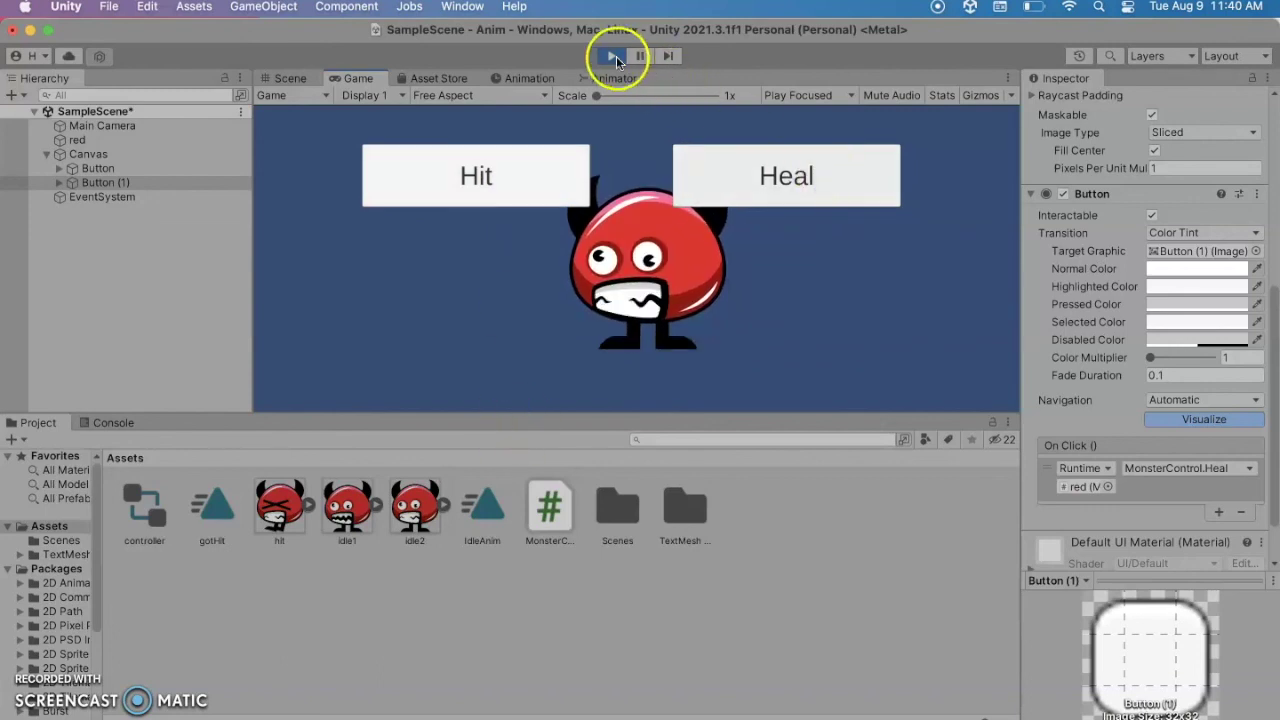
click(613, 57)
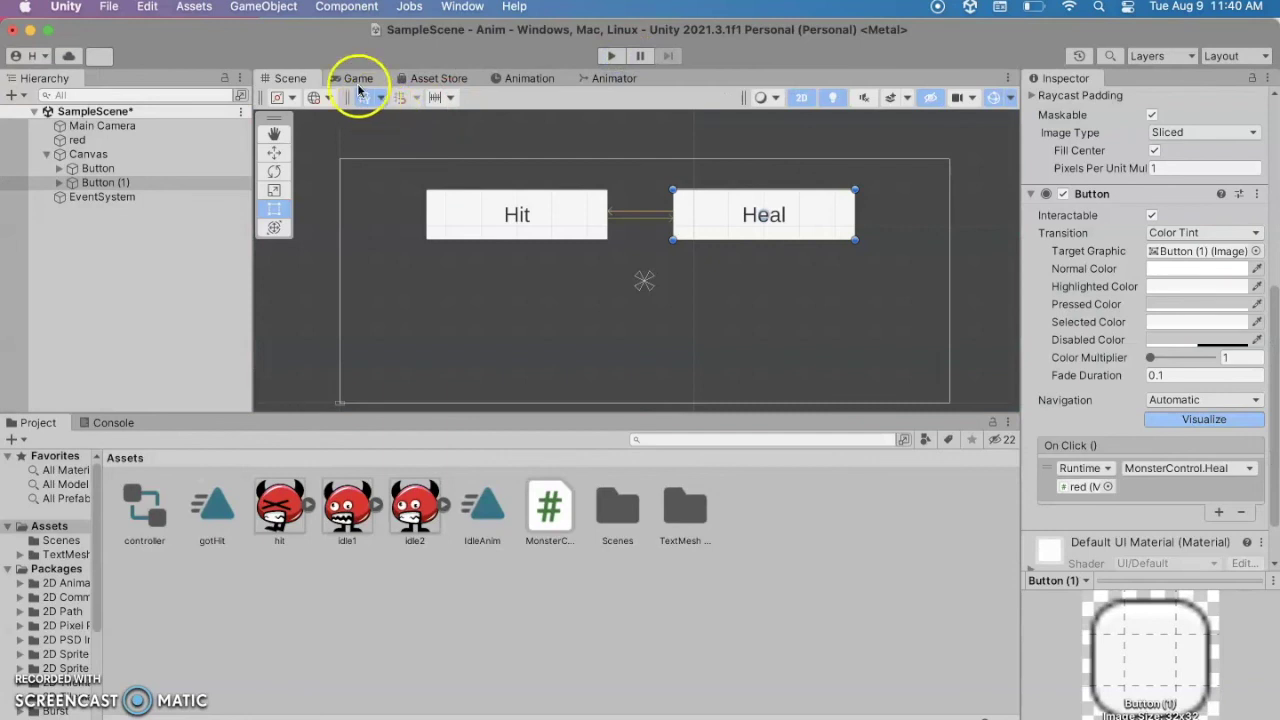
Frame the red monster and scale it down to about 0.747 × 0.813.
click(62, 140)
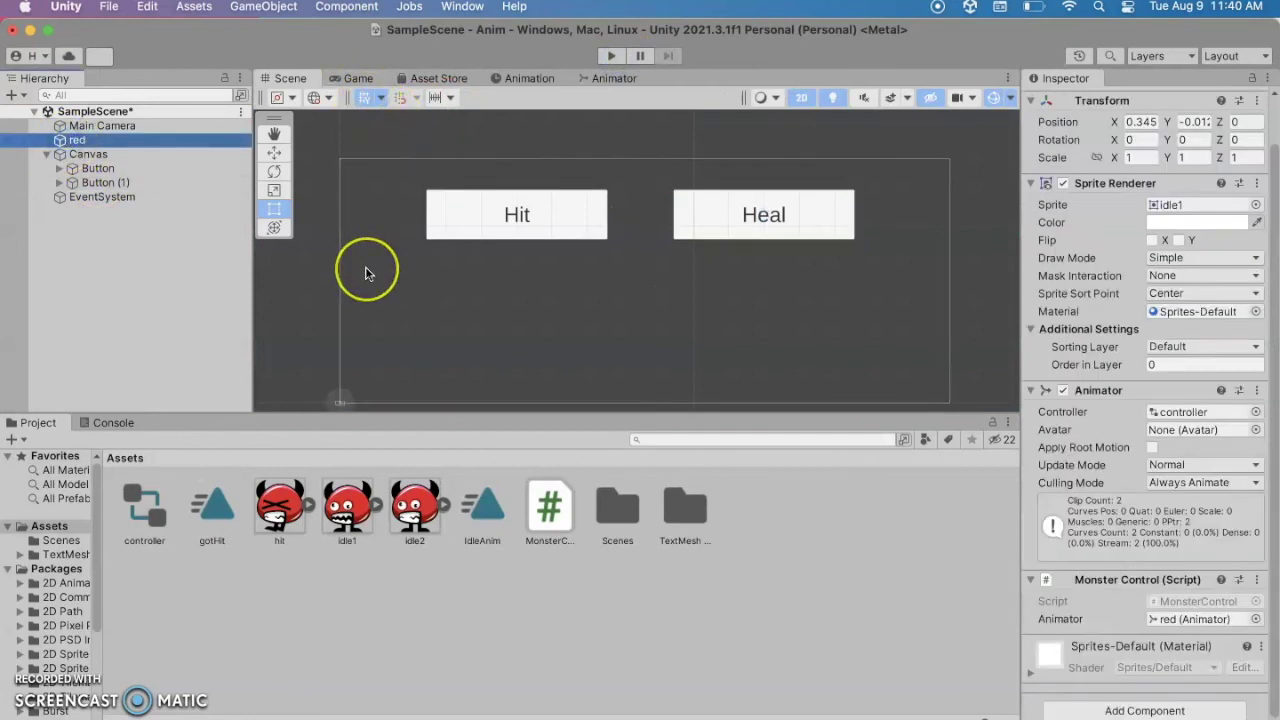
key(f)
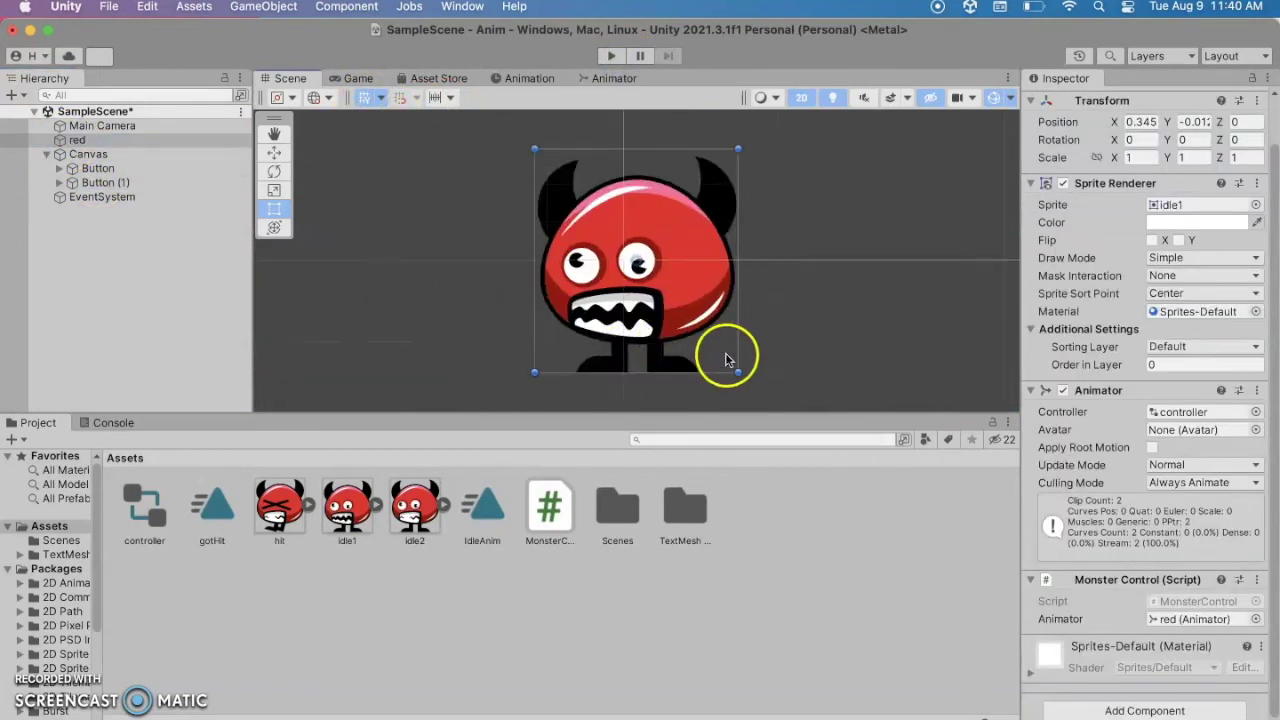
drag(738, 371, 695, 346)
drag(695, 147, 686, 162)
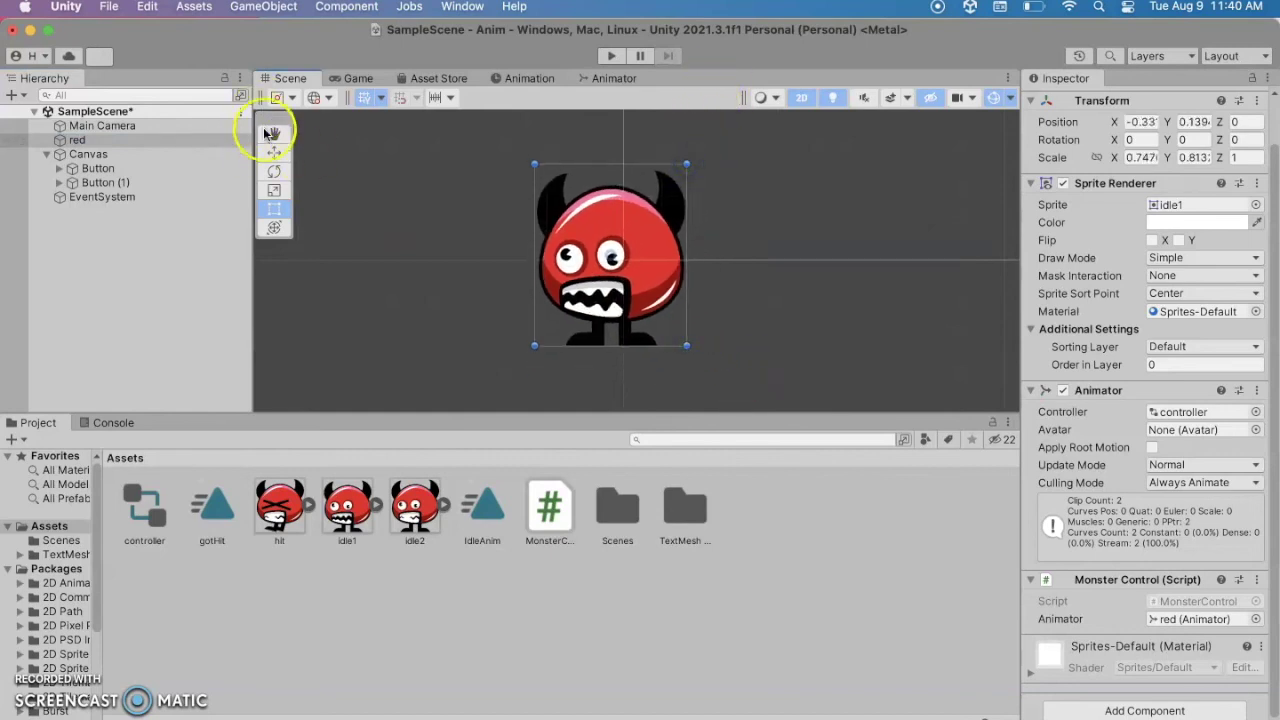
Move the monster down below the buttons and start the game.
click(268, 150)
drag(612, 182, 613, 231)
click(611, 56)
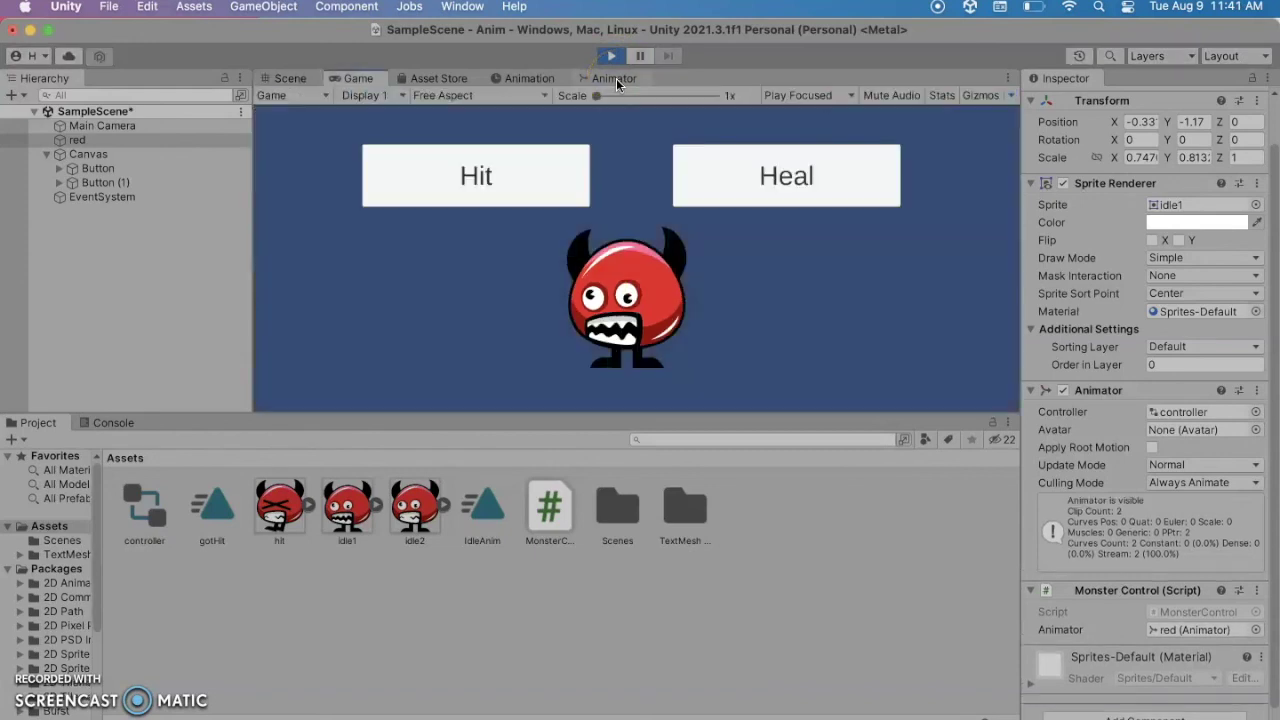
Test Hit and Heal, then dock the Animator graph below the Game view.
click(511, 187)
click(749, 194)
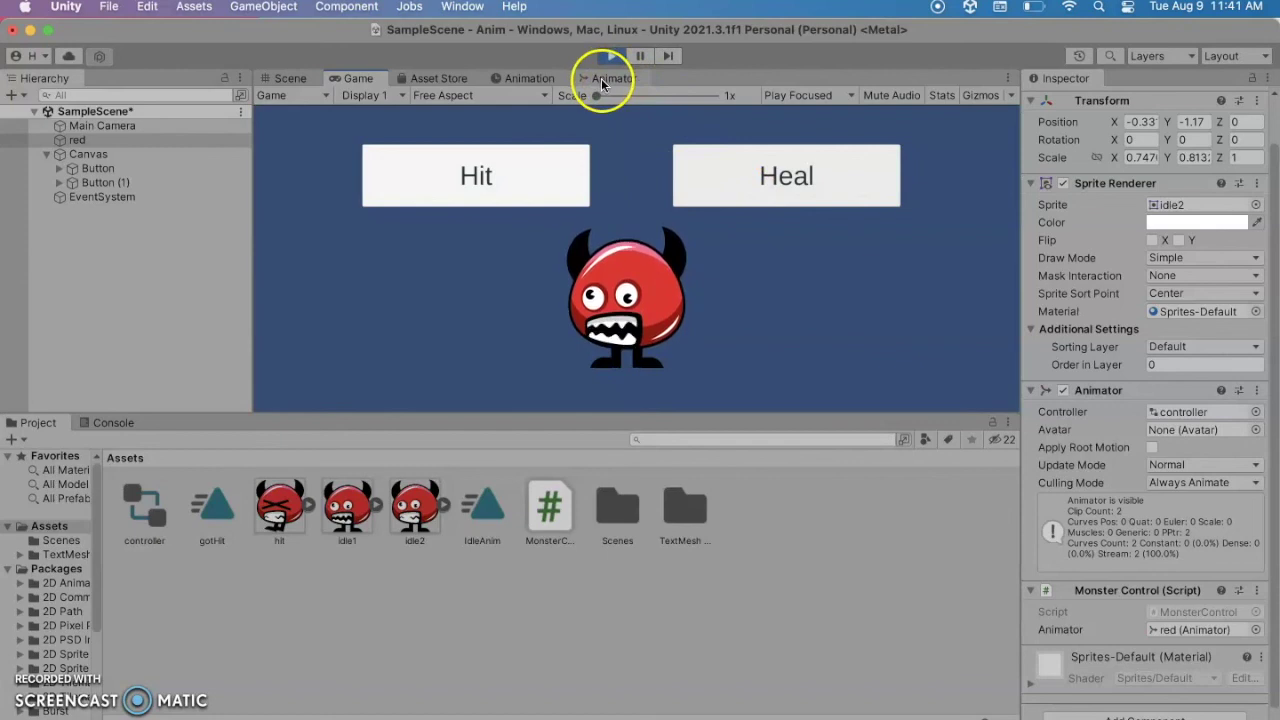
click(597, 80)
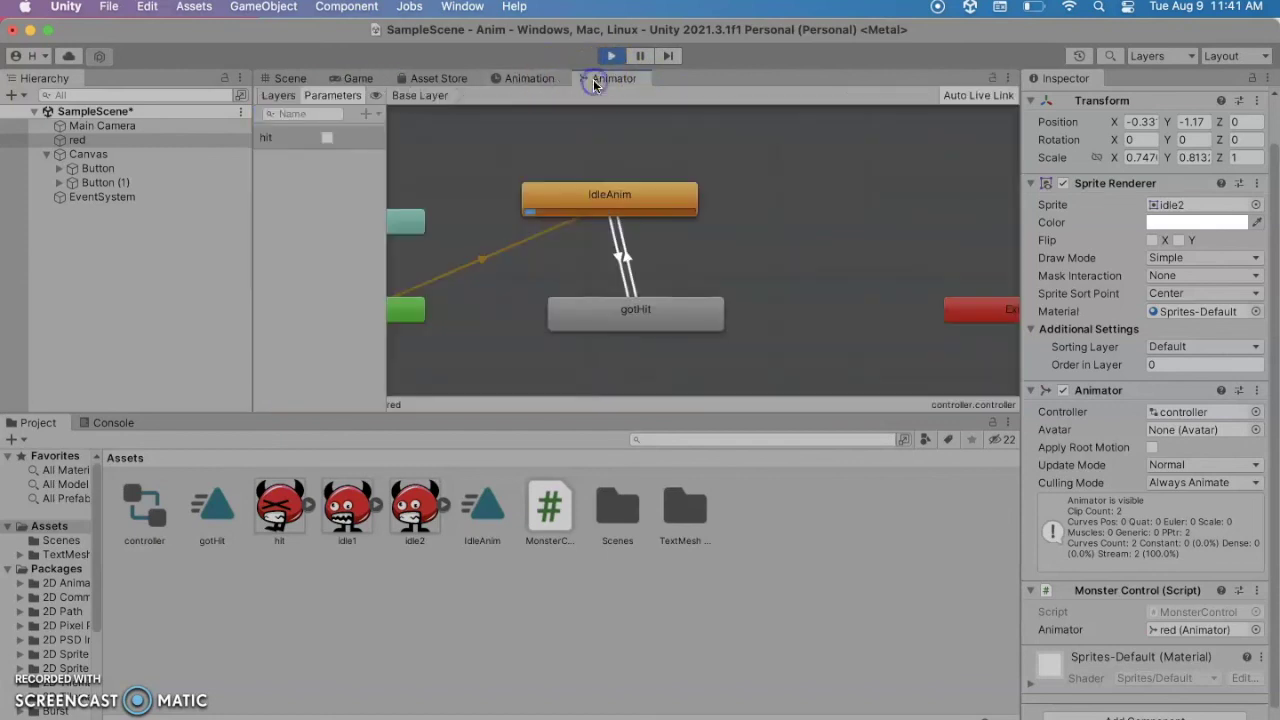
drag(596, 84, 504, 456)
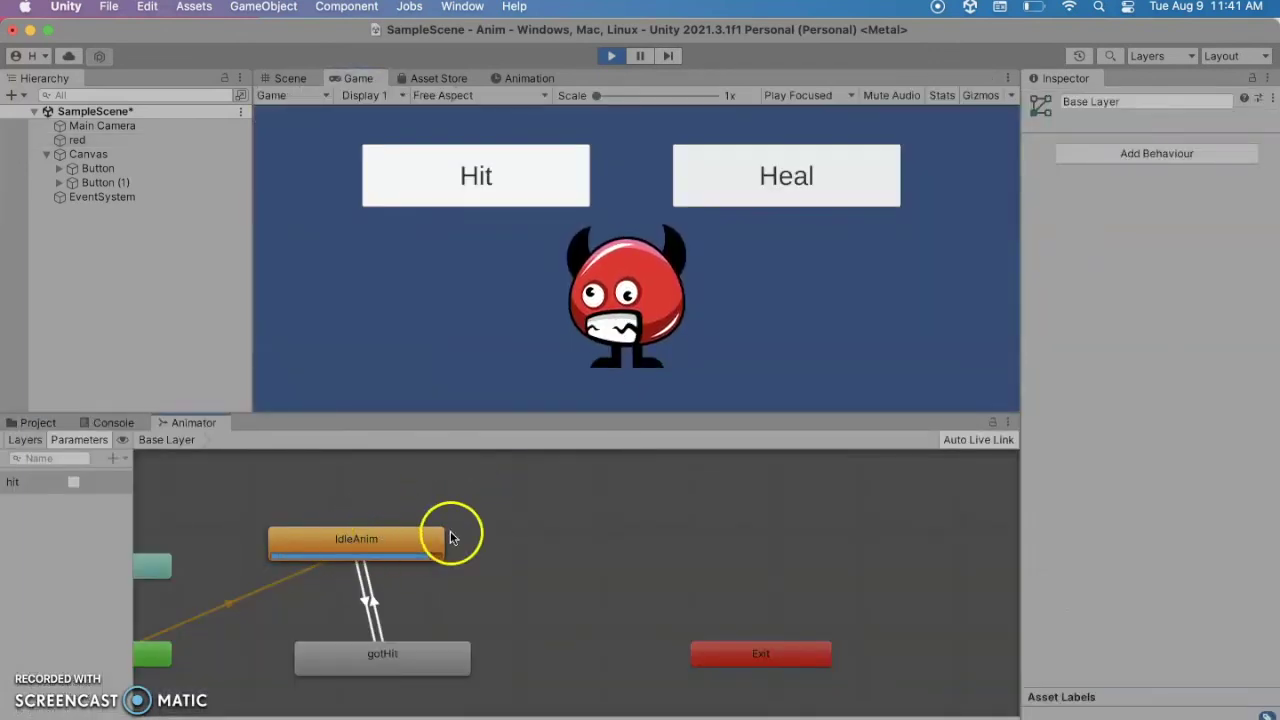
Press Heal and Hit while watching the graph switch between IdleAnim and gotHit.
click(787, 179)
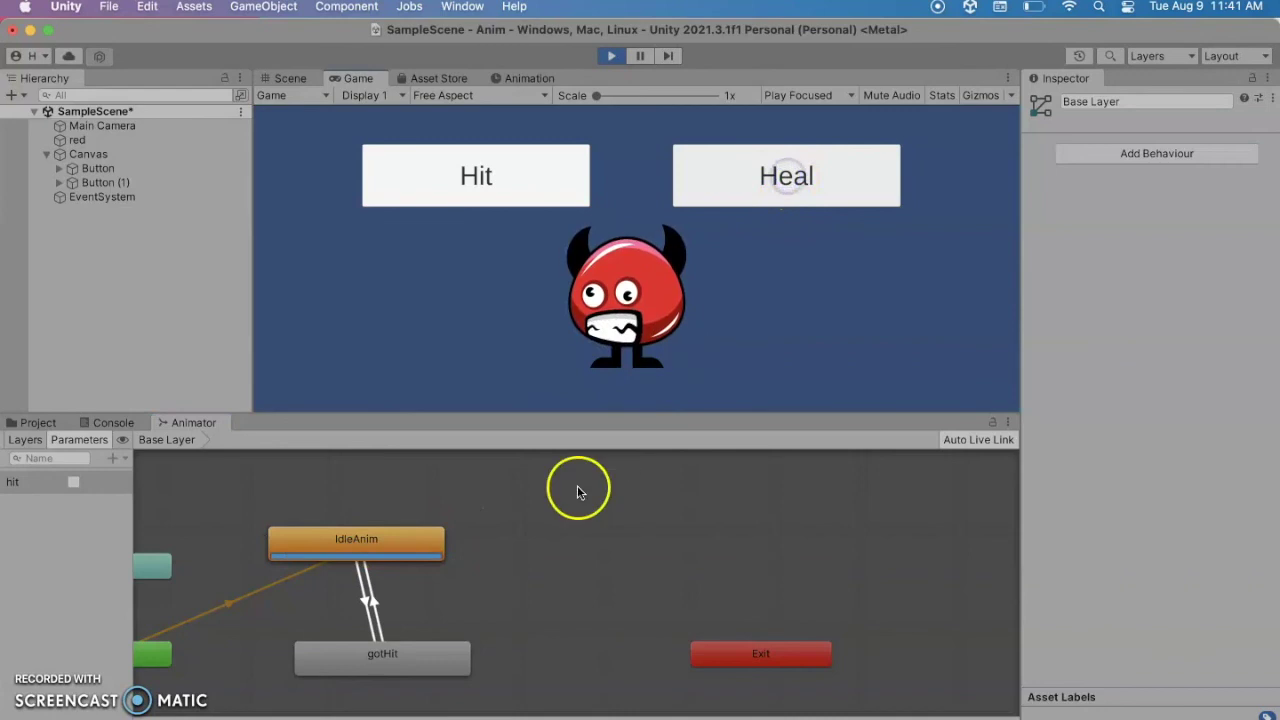
click(738, 184)
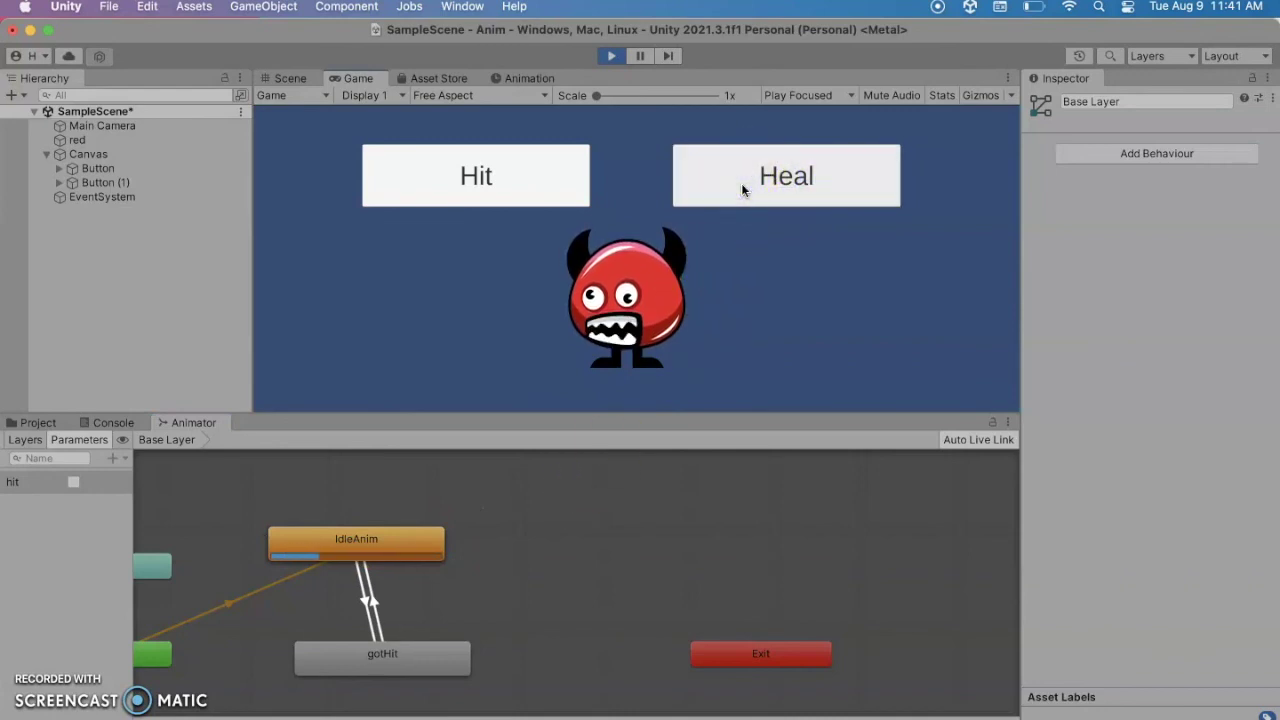
click(472, 174)
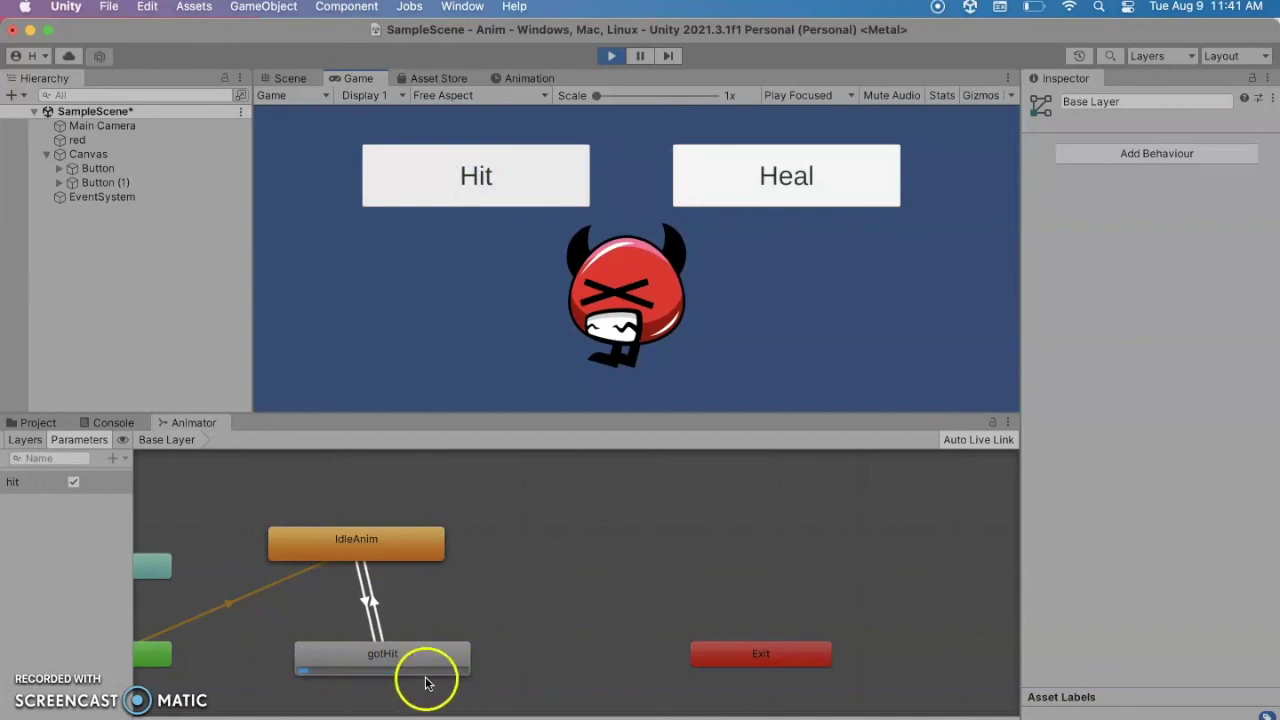
click(735, 193)
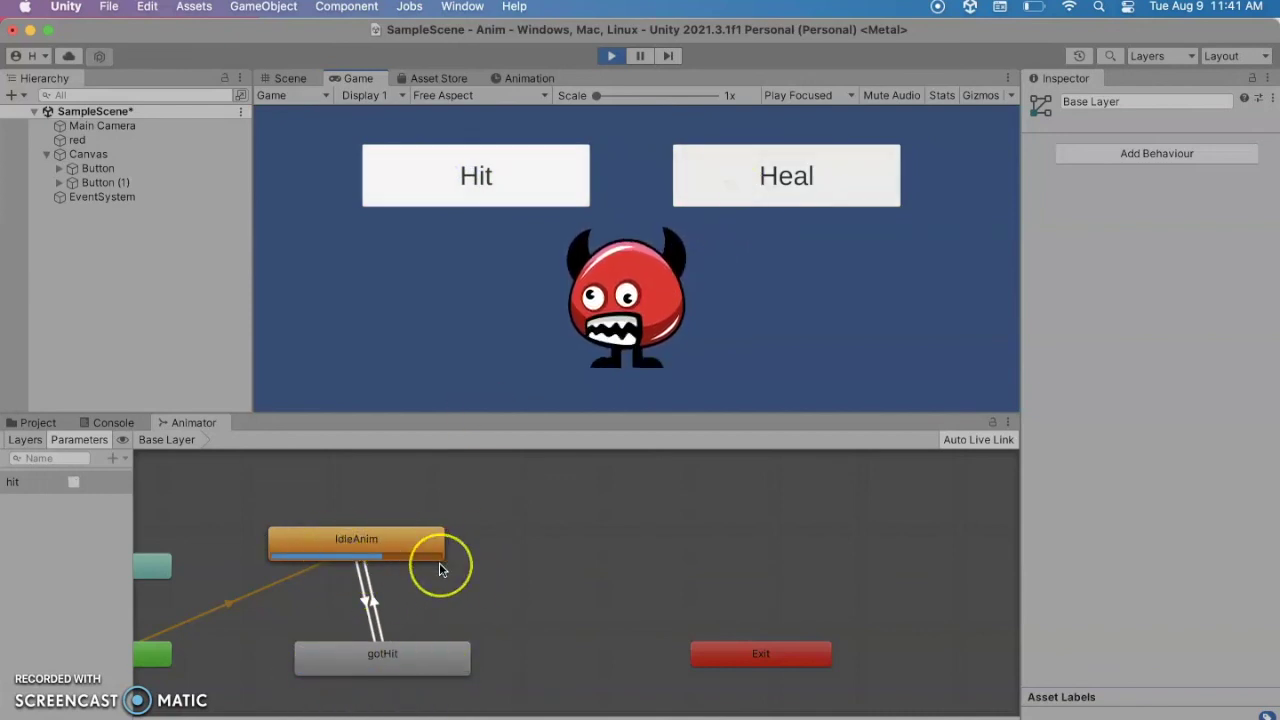